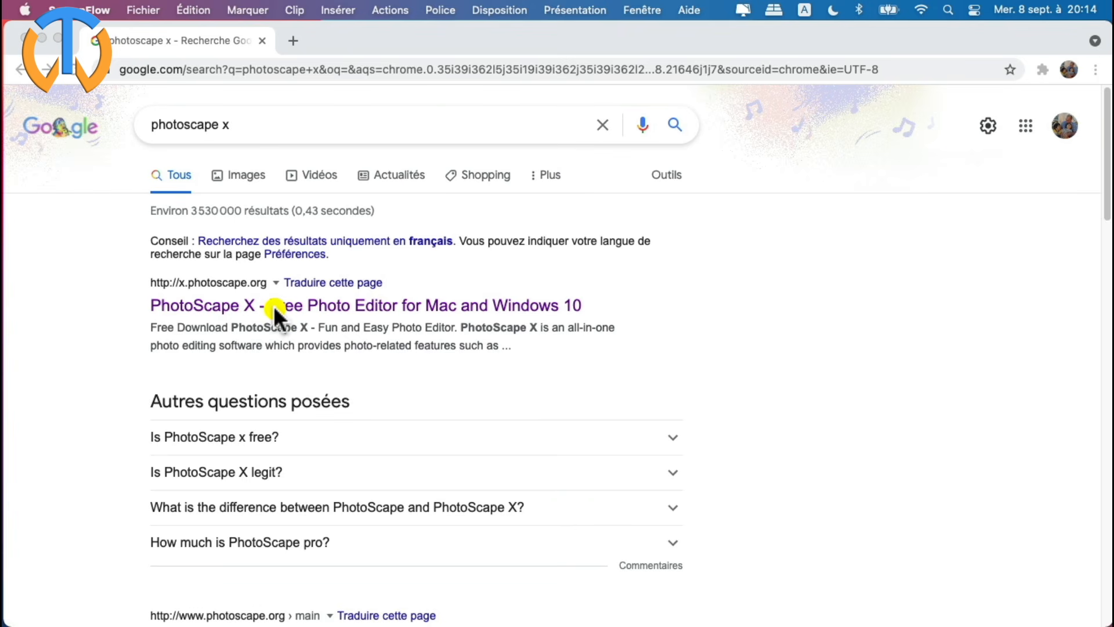
Step: Open the PhotoScape X website from the search results and dismiss the translation prompt
left_click(499, 393)
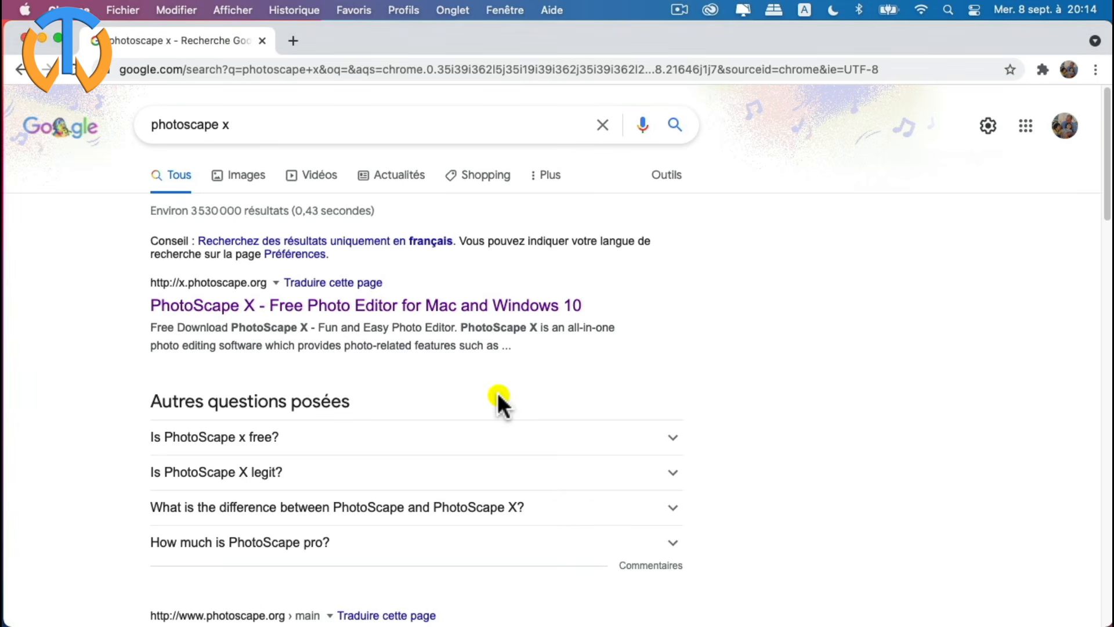
left_click(254, 312)
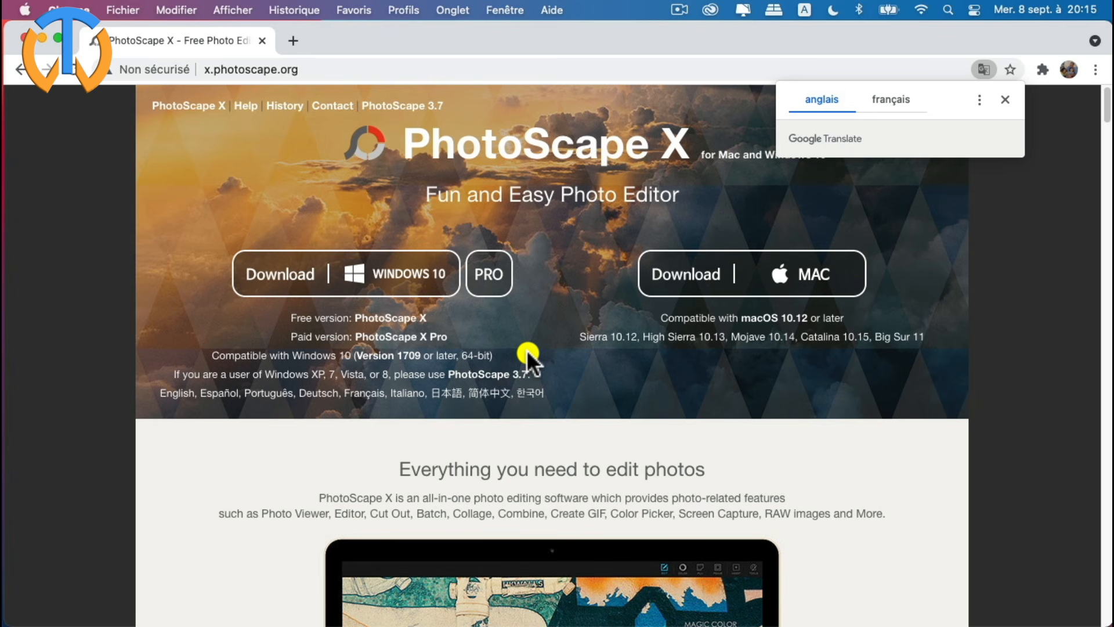
left_click(1006, 99)
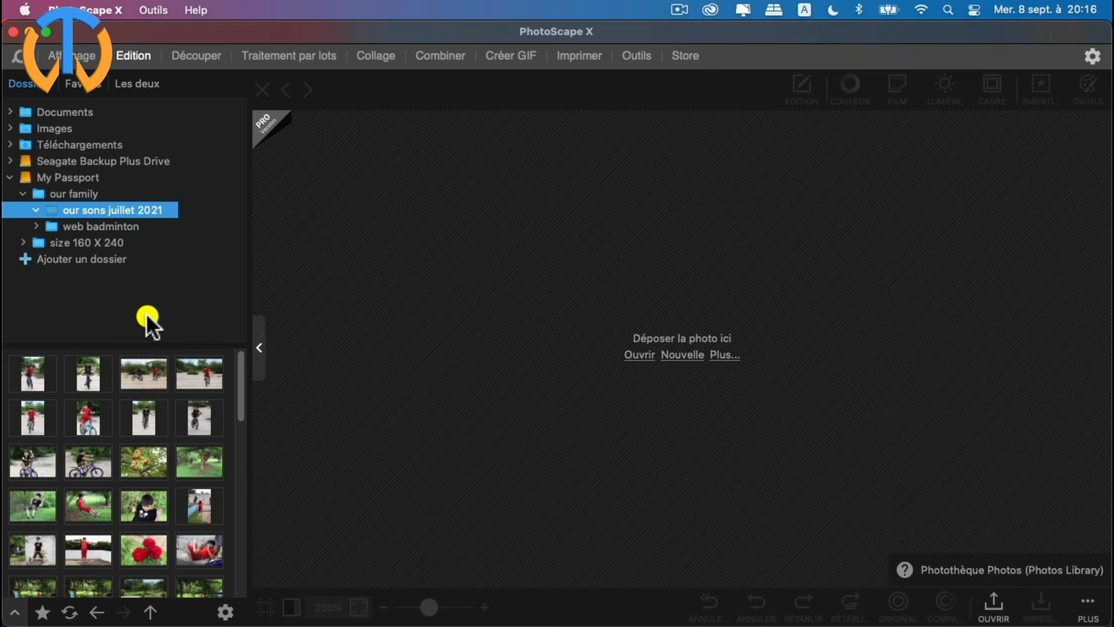
Step: Set up a new image with the 1280 x 720 YouTube Thumbnail size preset
left_click(635, 359)
left_click(673, 356)
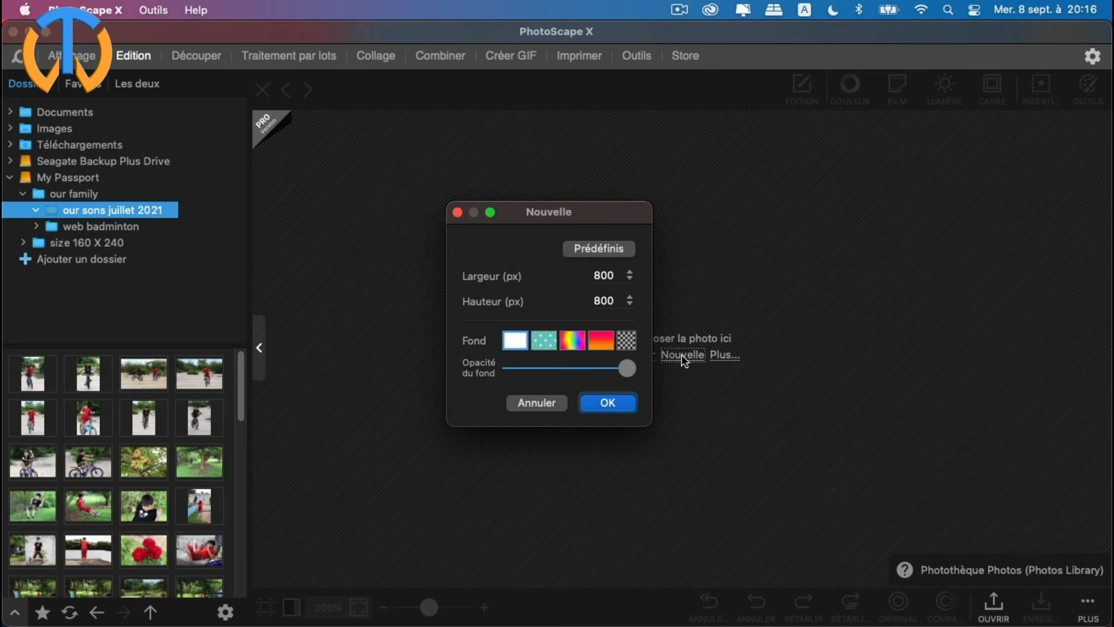
left_click(611, 249)
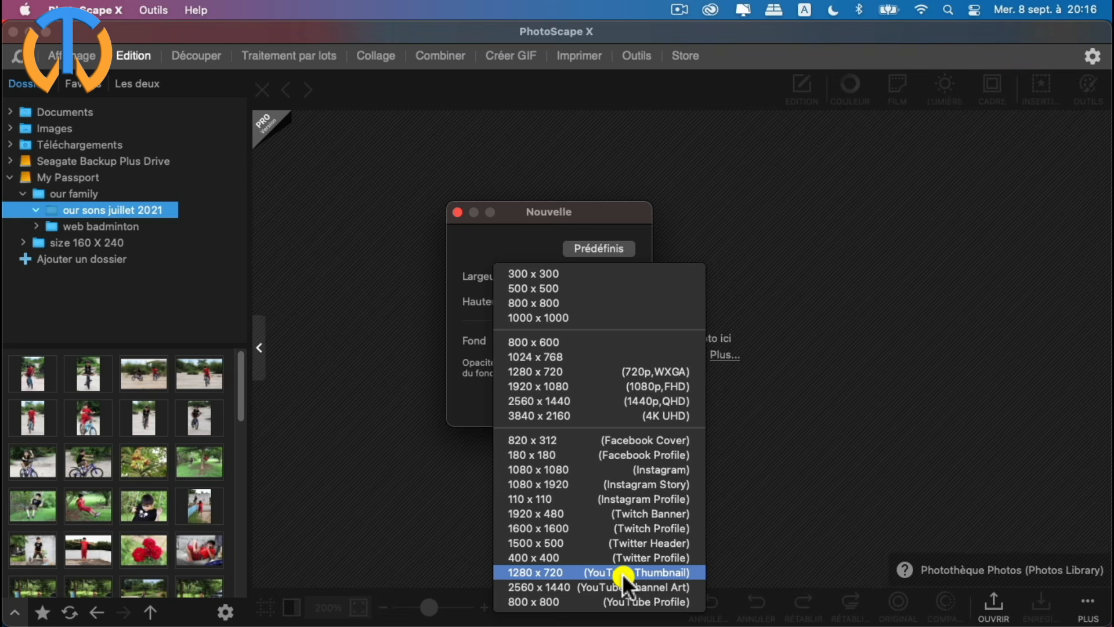
left_click(553, 571)
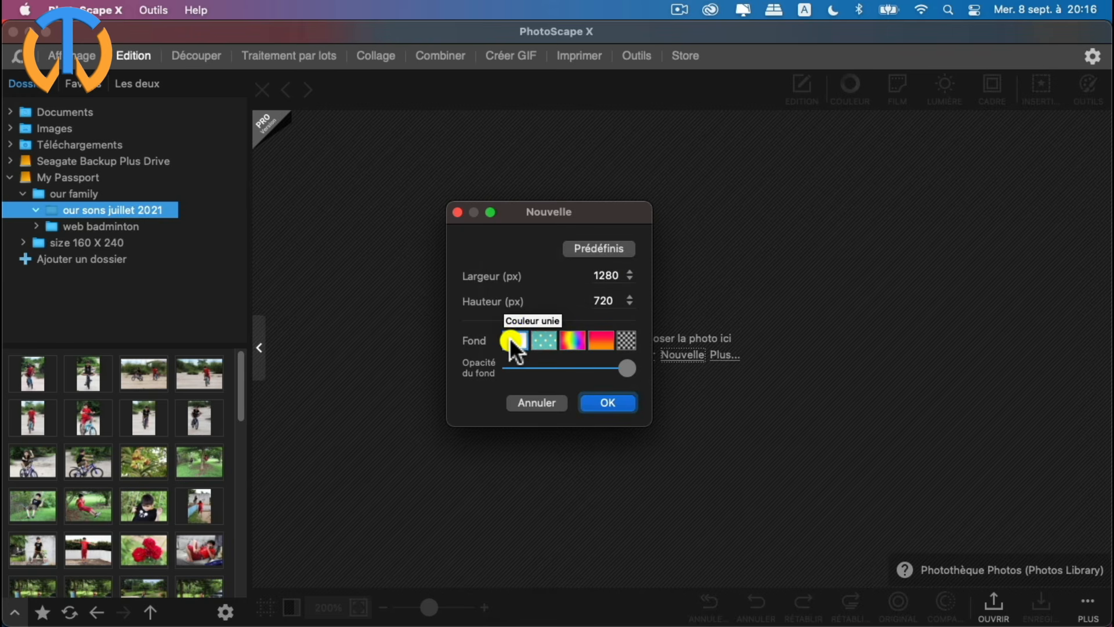
left_click(541, 339)
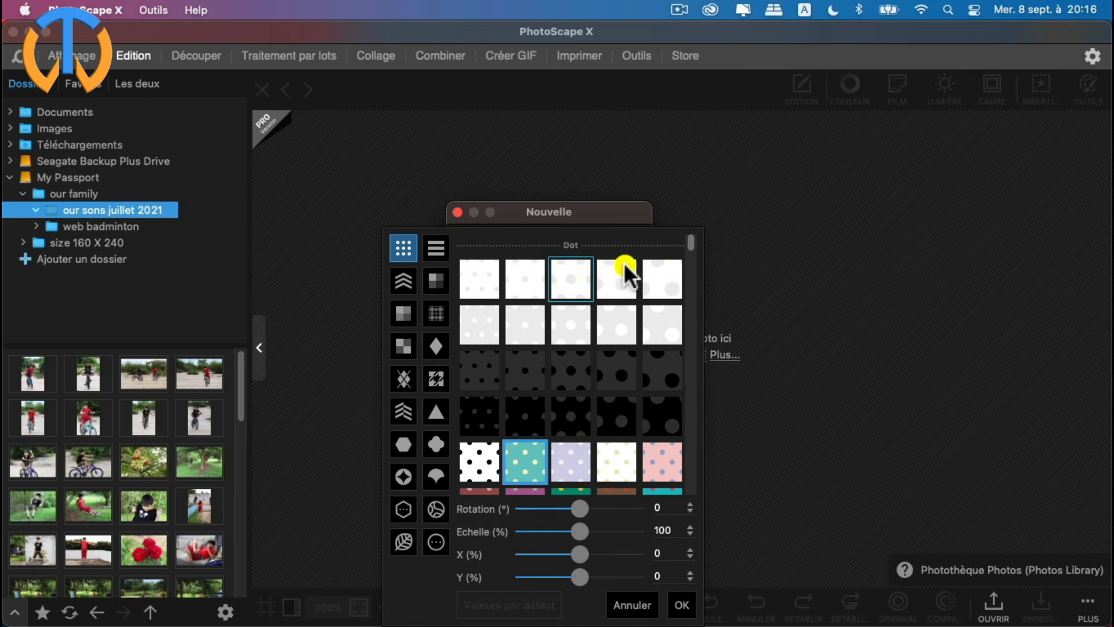
left_click_drag(691, 242, 691, 303)
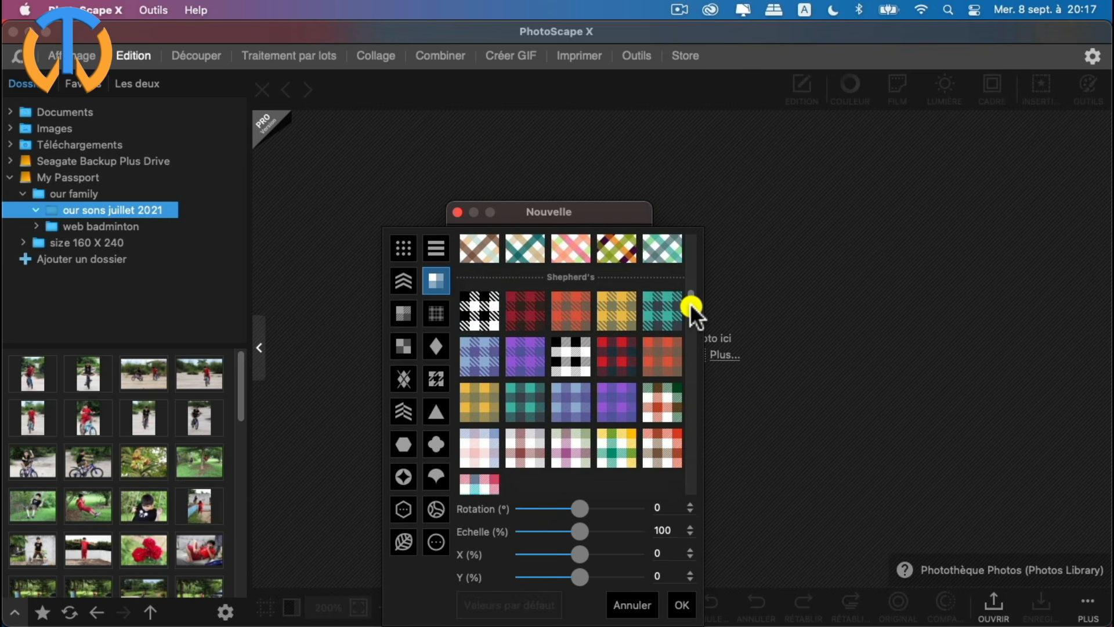
left_click(405, 474)
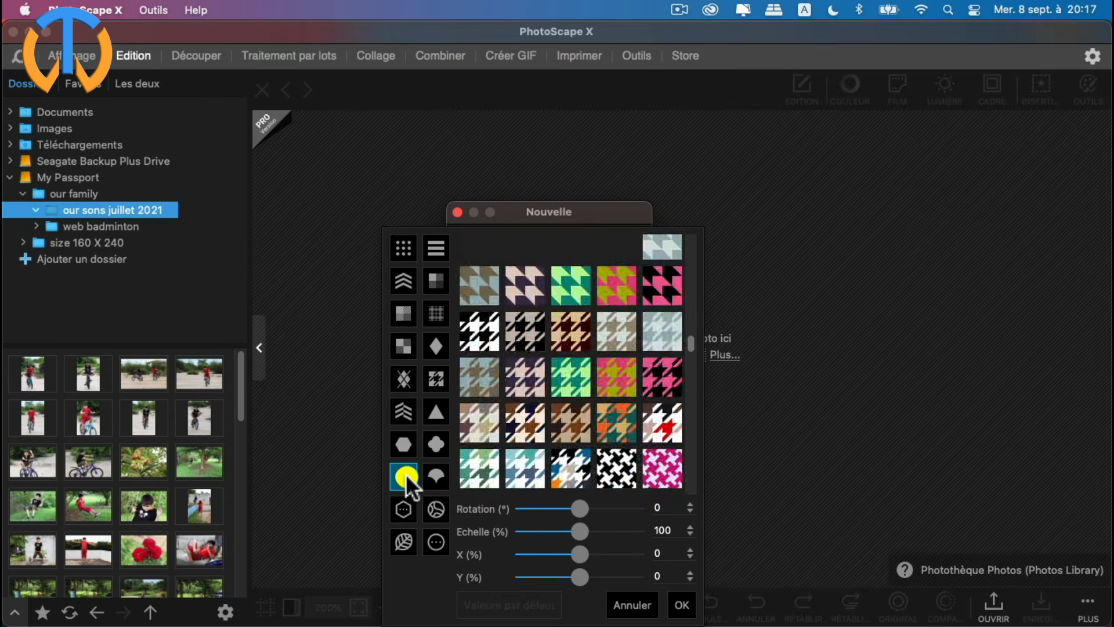
left_click(645, 606)
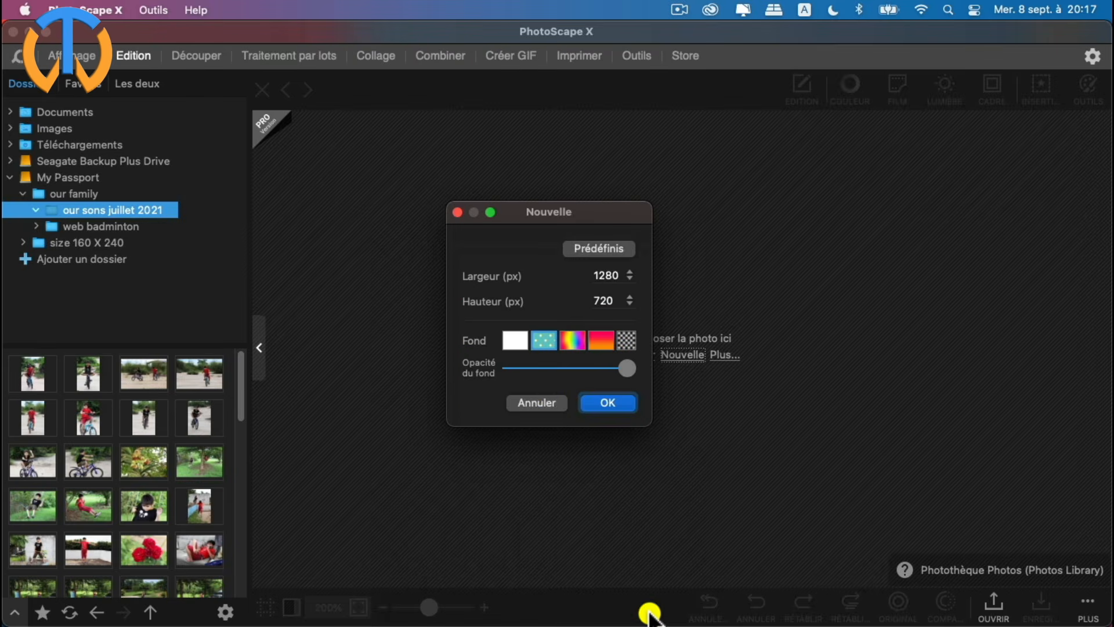
Step: Create the new image with a solid white background and close it again
left_click(515, 341)
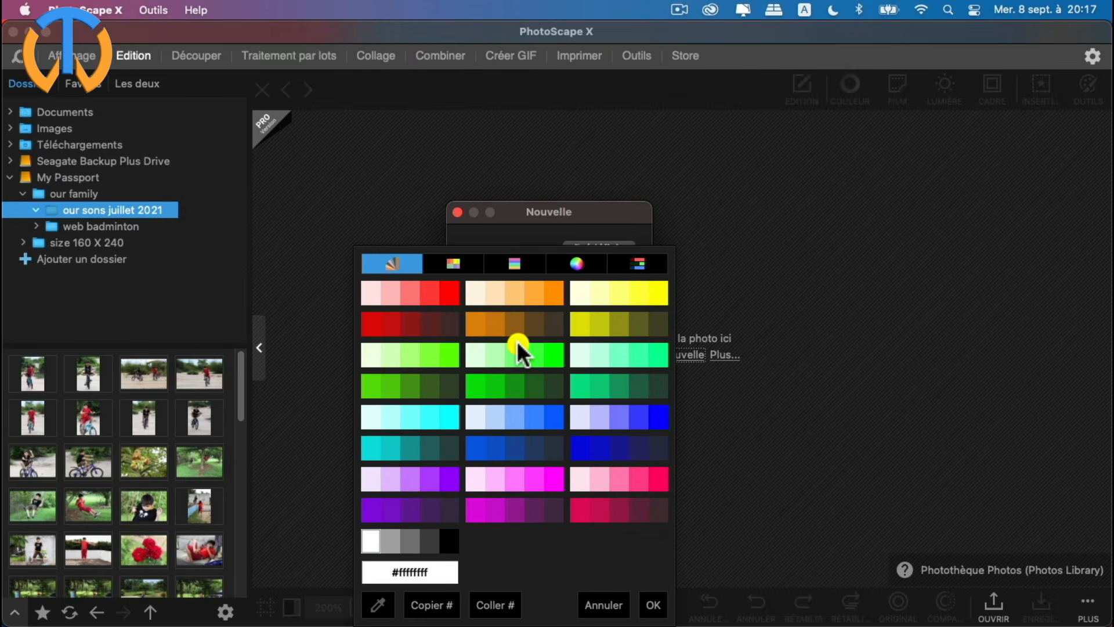
left_click(368, 537)
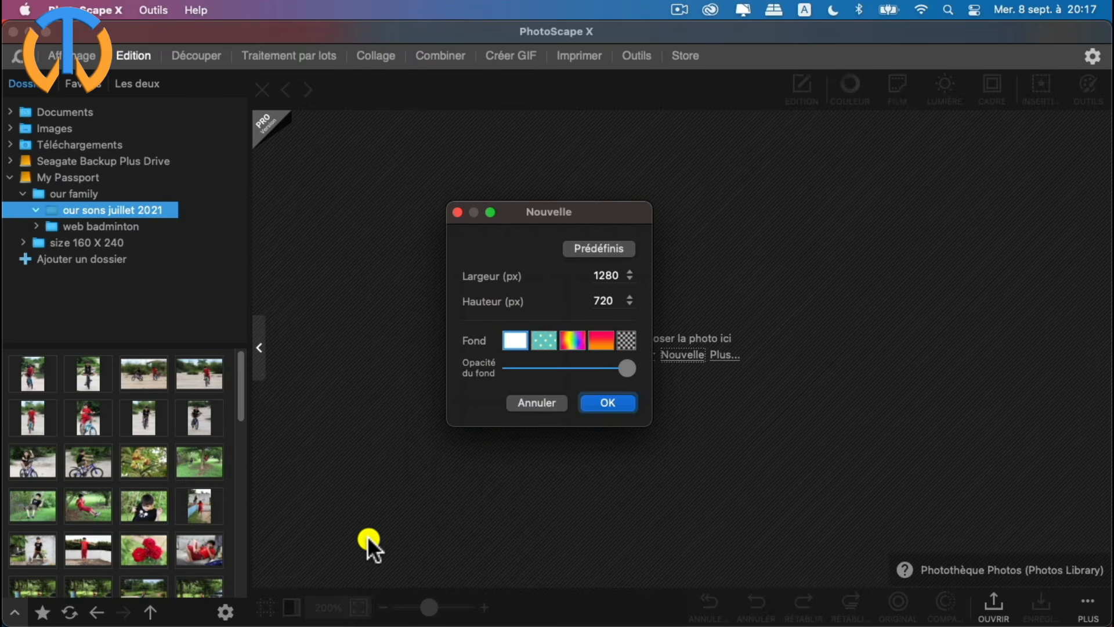
left_click(612, 405)
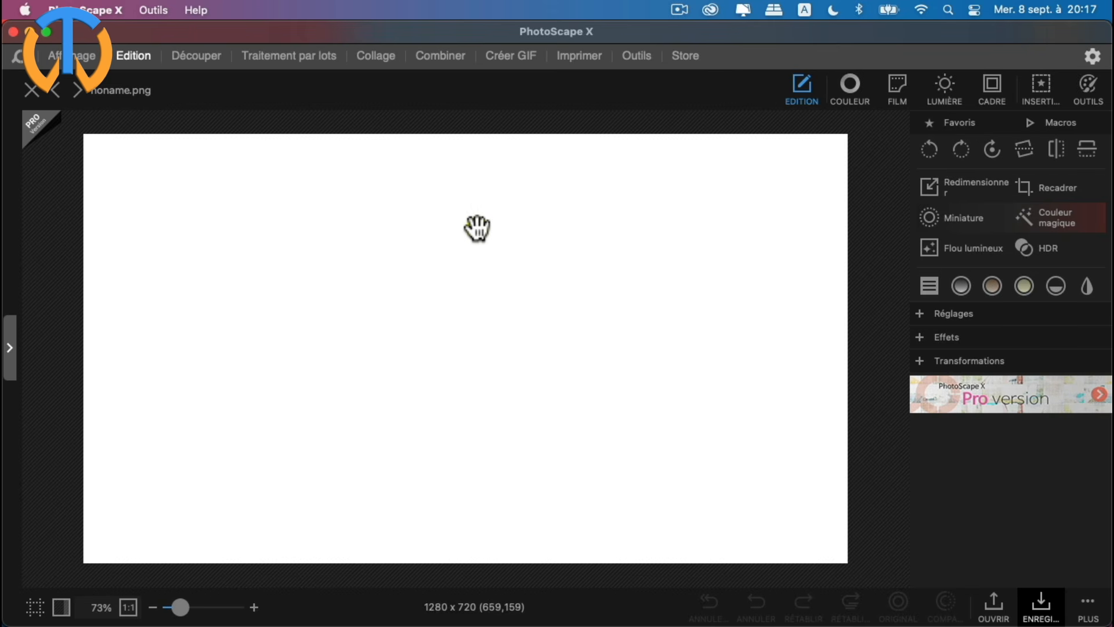
left_click(30, 89)
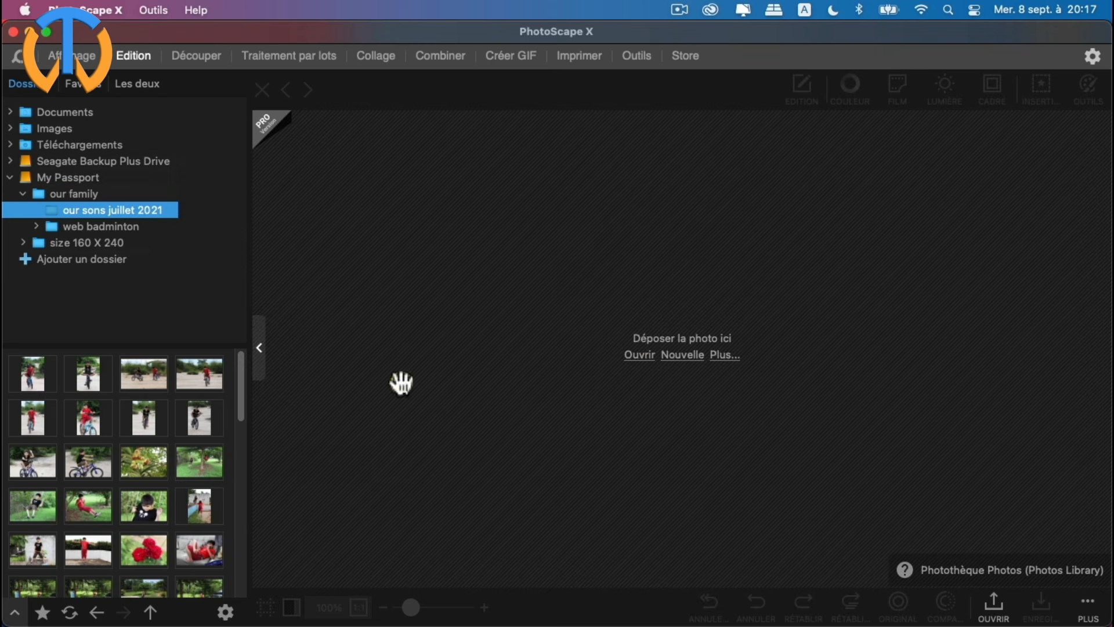
Step: Open the red roses photo IMG_3872.jpg from the "our sons juillet 2021" folder in the editor
left_click(641, 360)
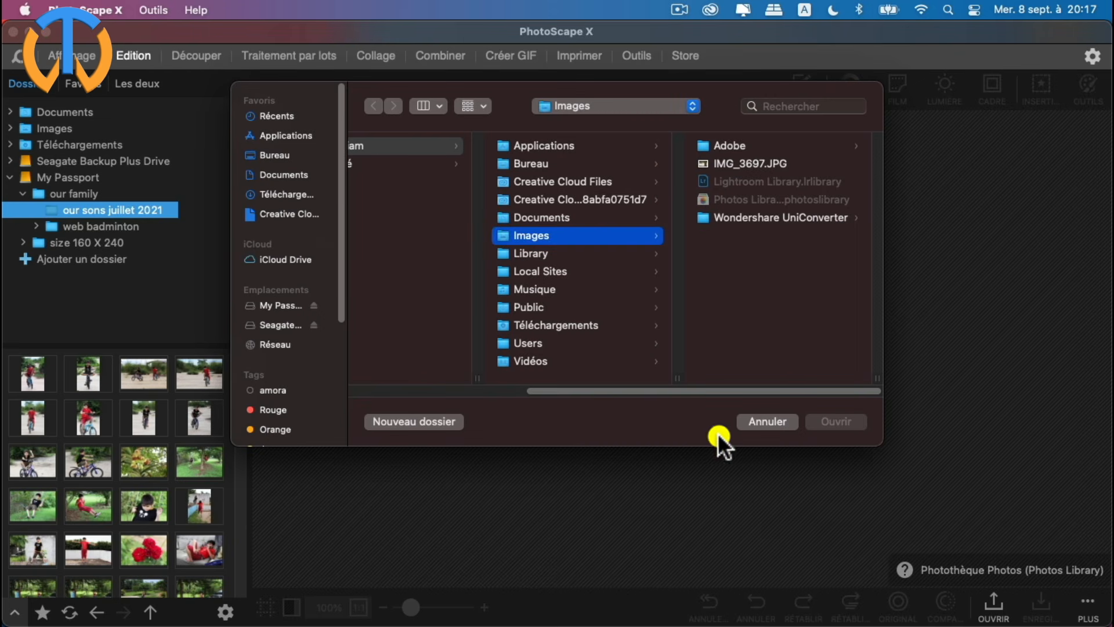
left_click(767, 422)
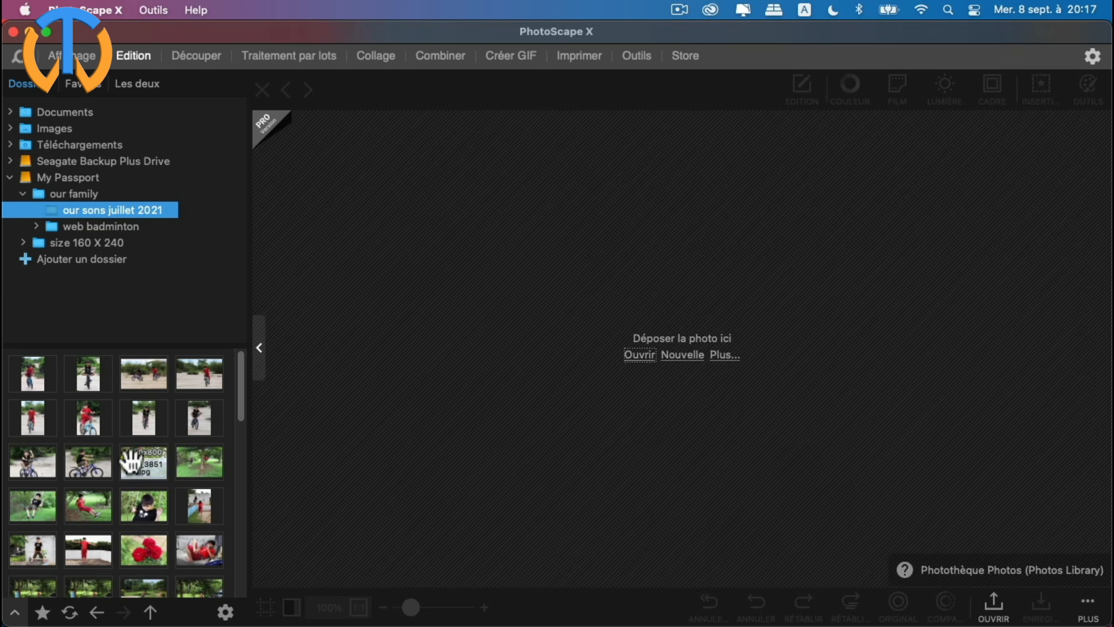
scroll(135, 462, "down", 3)
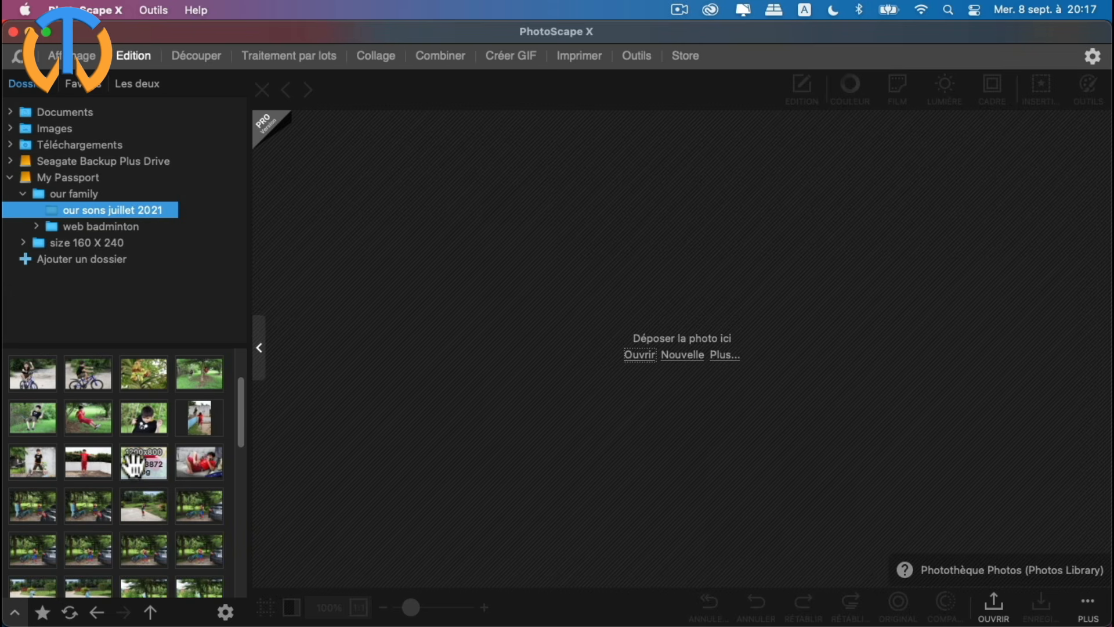
scroll(133, 465, "up", 2)
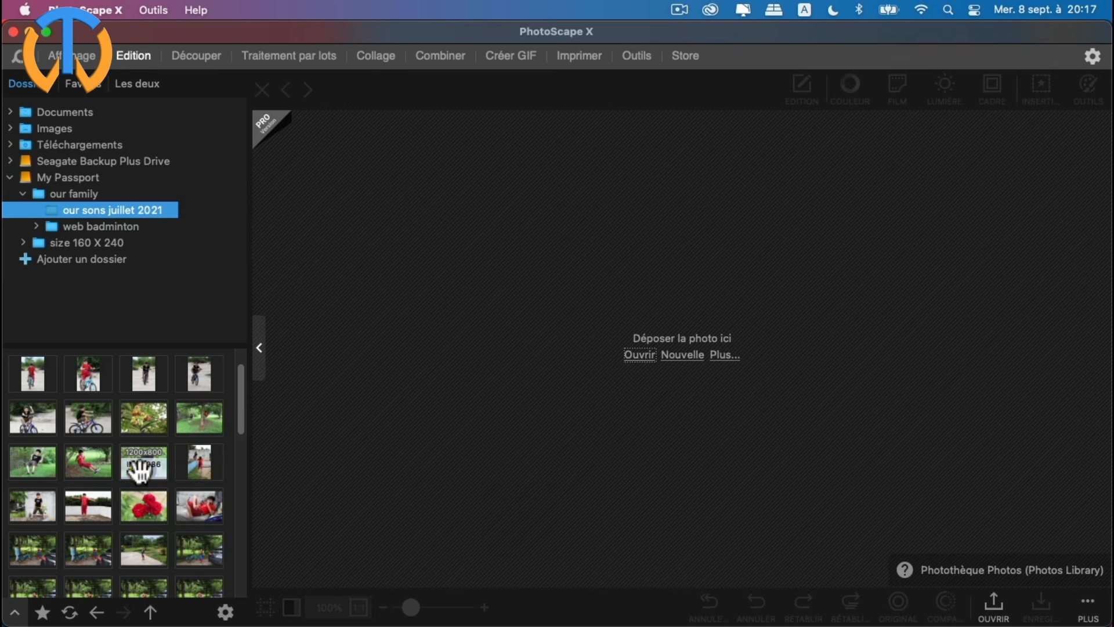
left_click(132, 513)
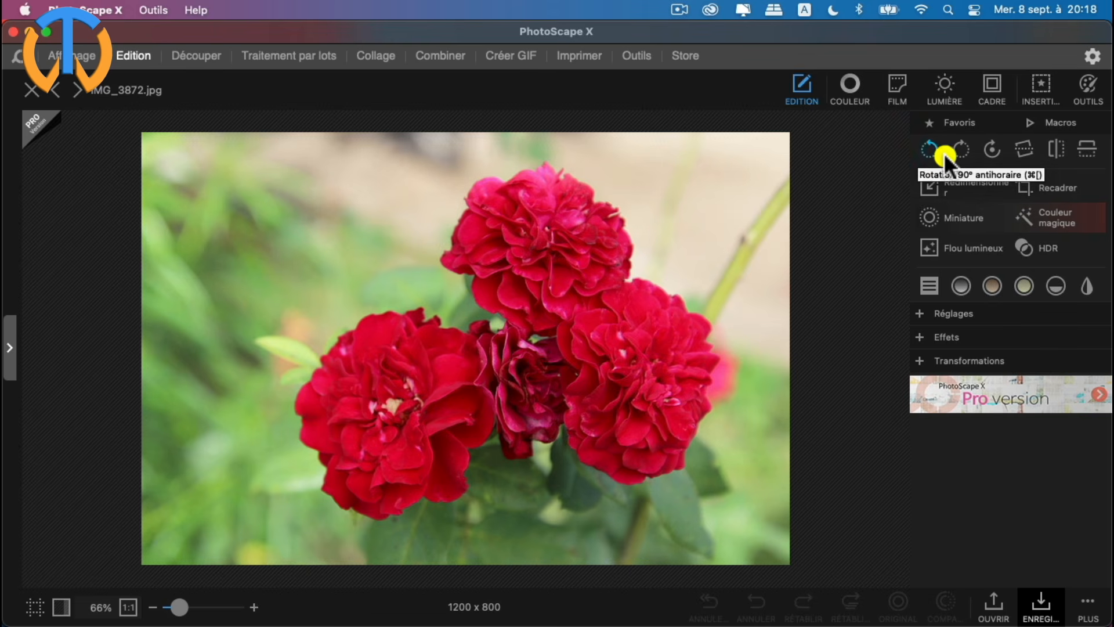
Step: Rotate the photo 90° counterclockwise and back, and try a custom rotation of -62° with a bright green background
left_click(929, 152)
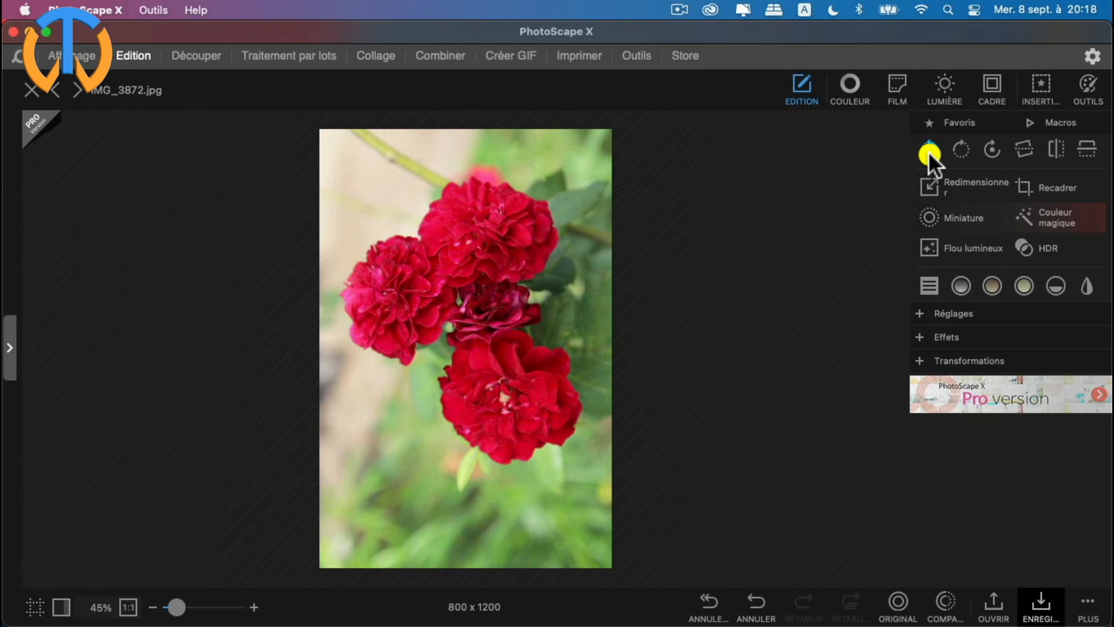
left_click(957, 153)
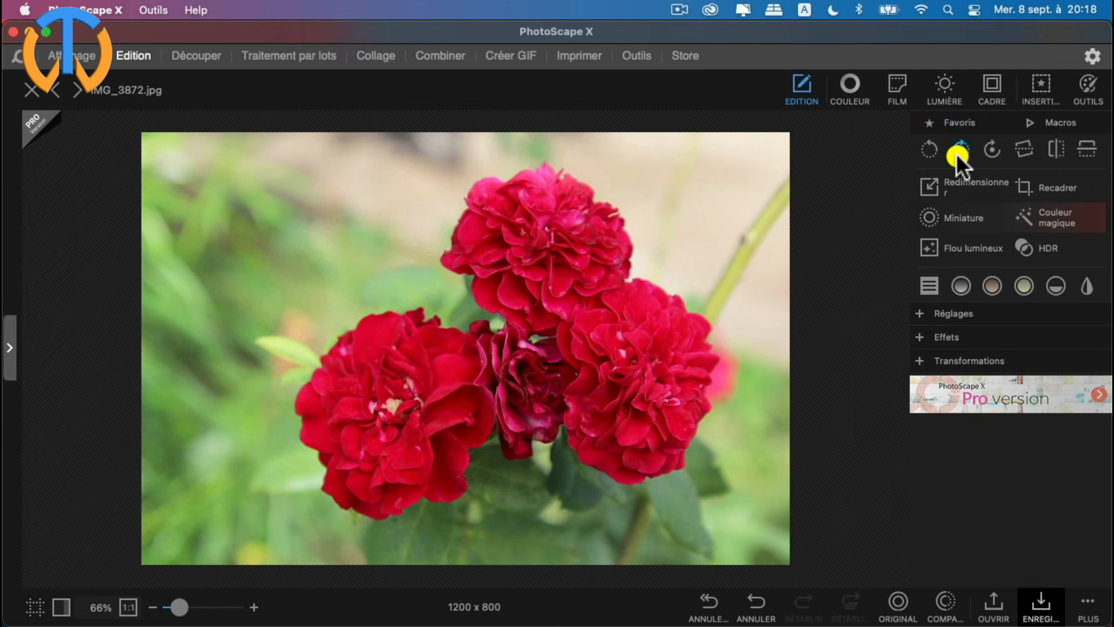
left_click(995, 153)
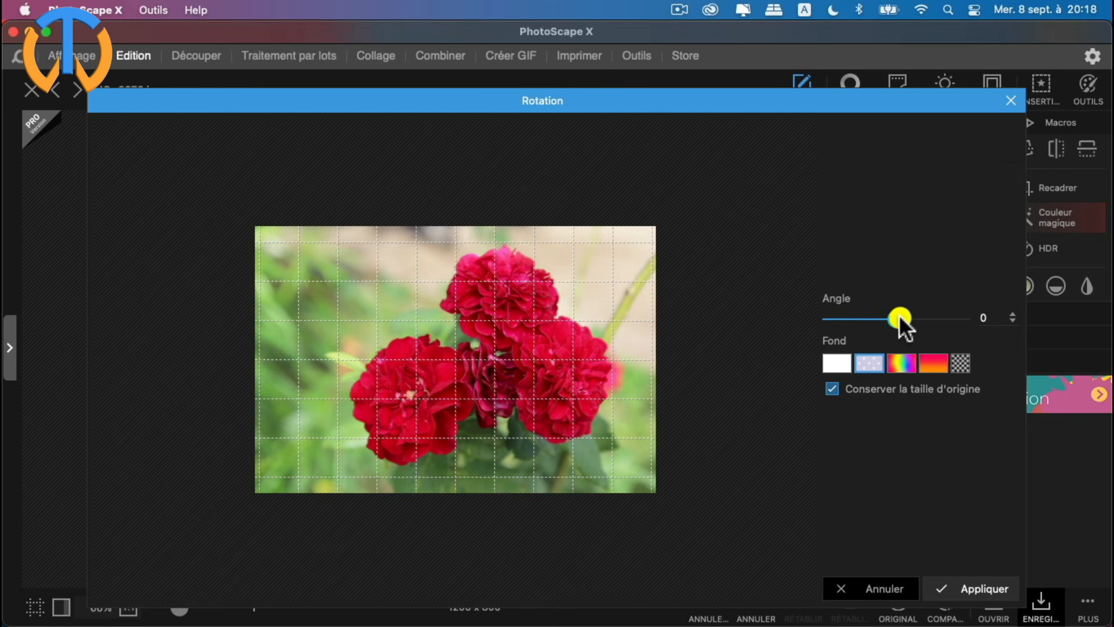
left_click_drag(900, 318, 876, 316)
left_click(838, 367)
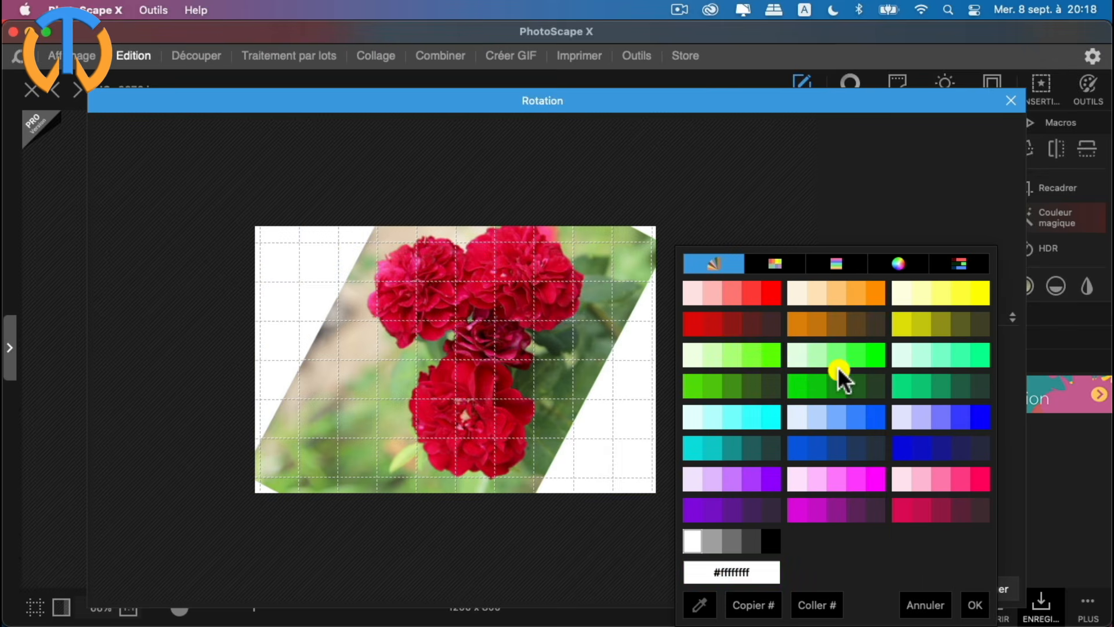
left_click(775, 355)
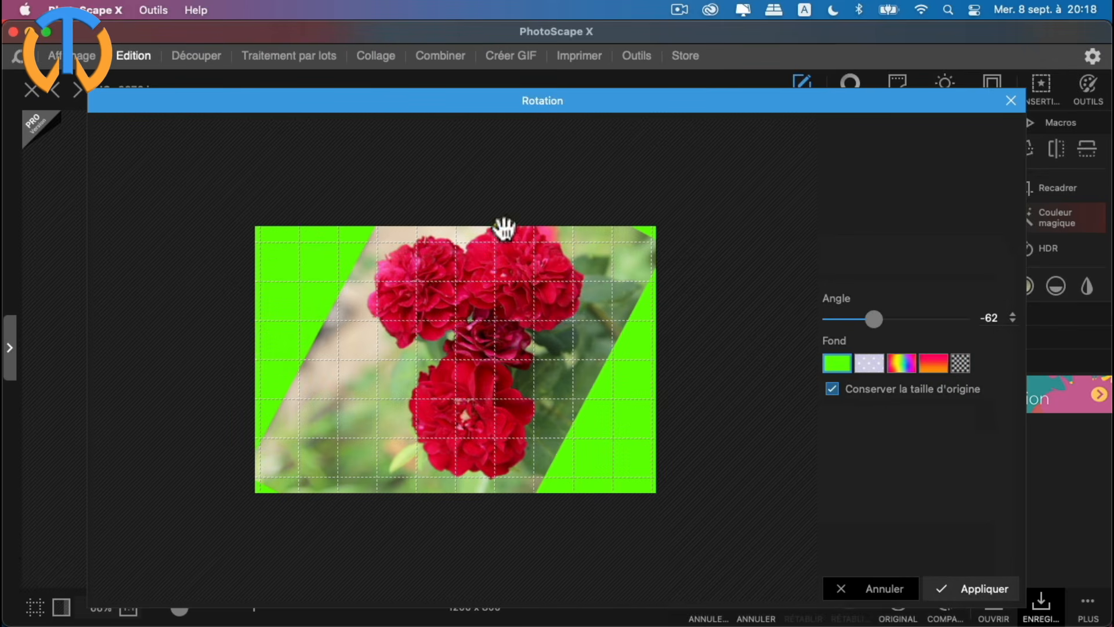
left_click(872, 582)
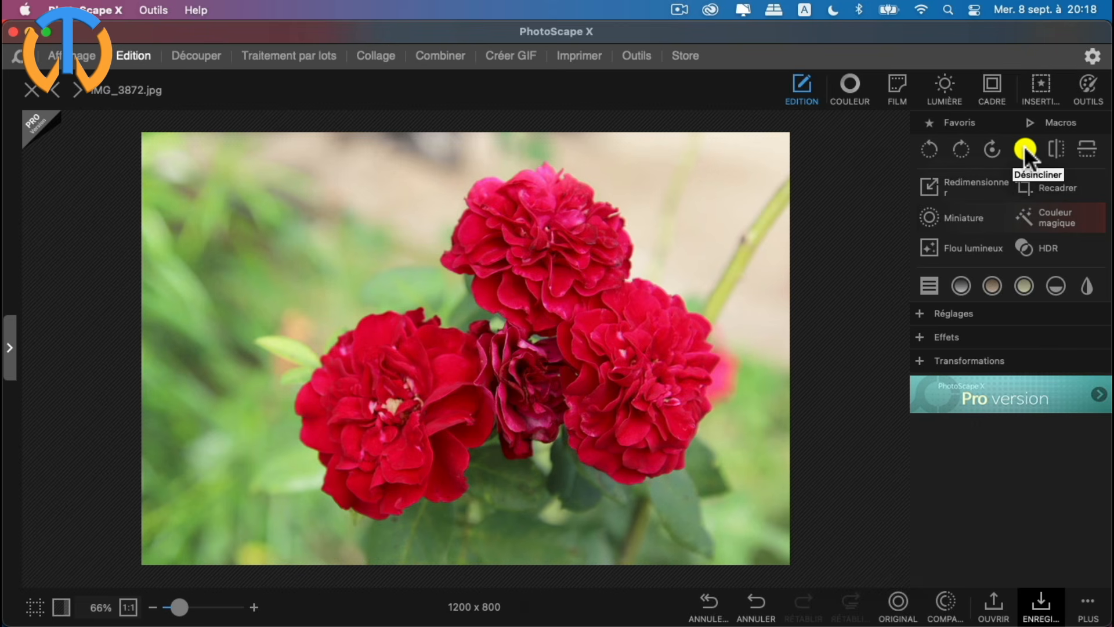
Step: Mirror the photo horizontally and back, and flip it vertically and back
left_click(1056, 149)
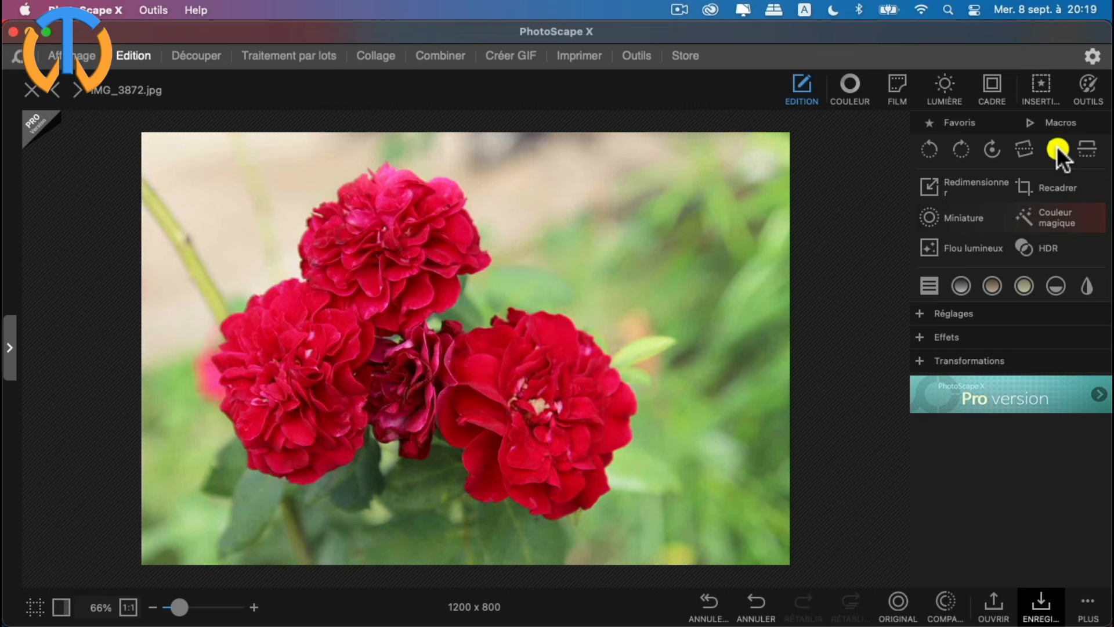
left_click(1057, 148)
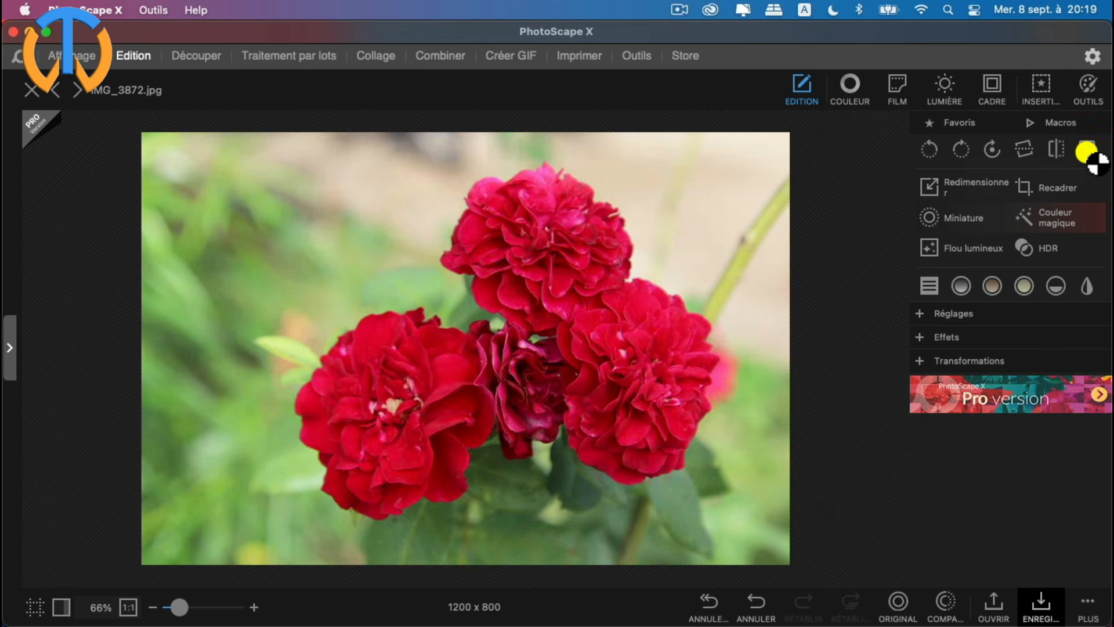
left_click(1087, 150)
left_click(1087, 150)
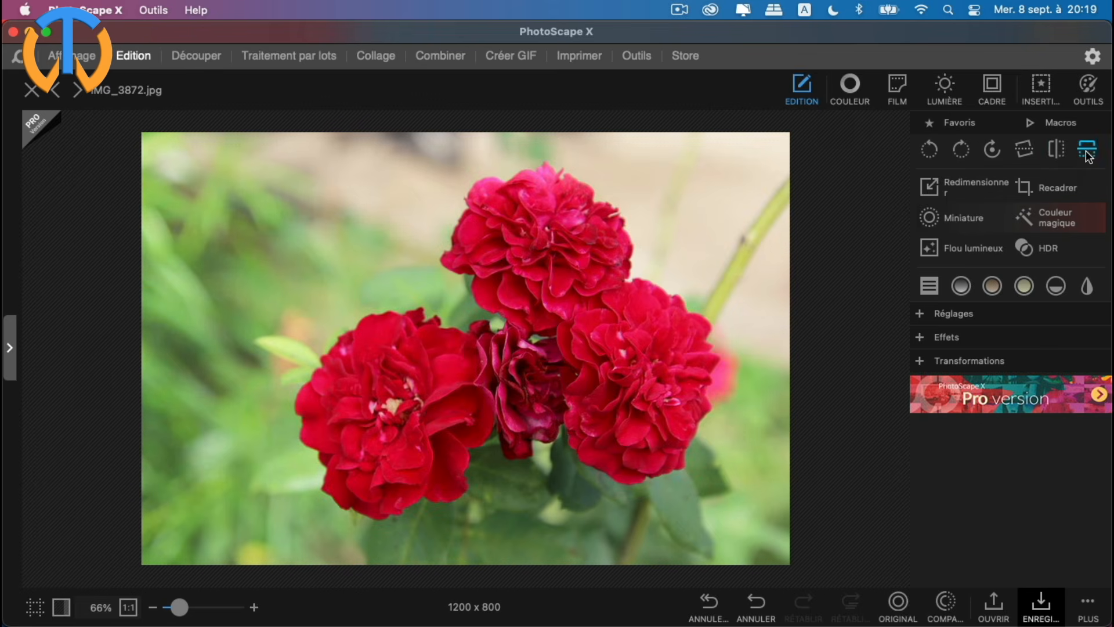
Step: View the photo's dimensions in the resize settings in inches, centimetres and pixels
left_click(965, 187)
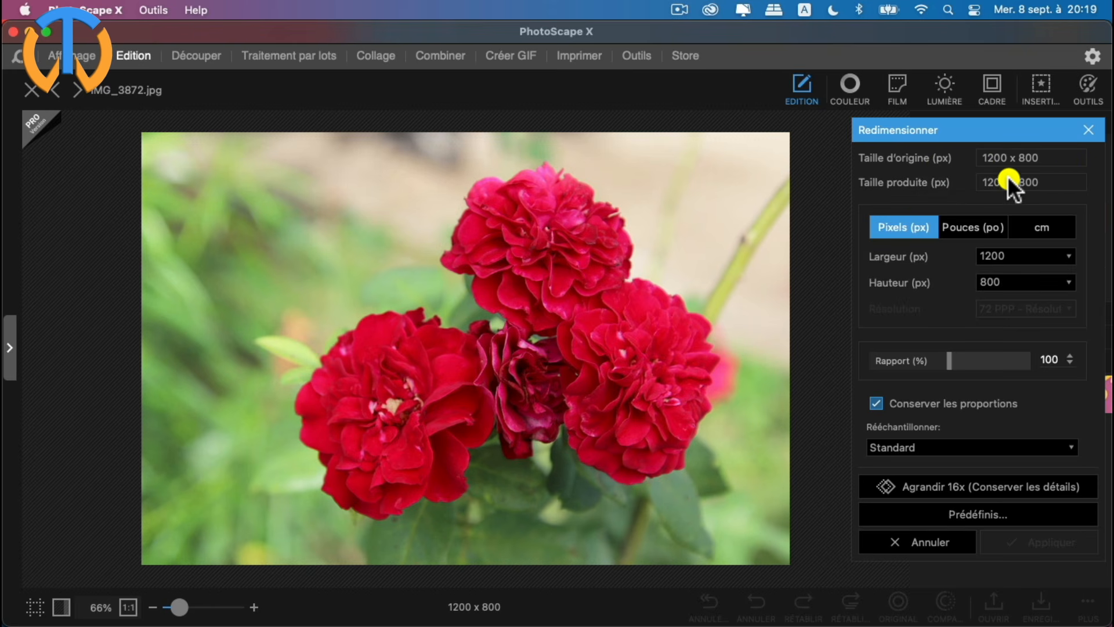
left_click(966, 225)
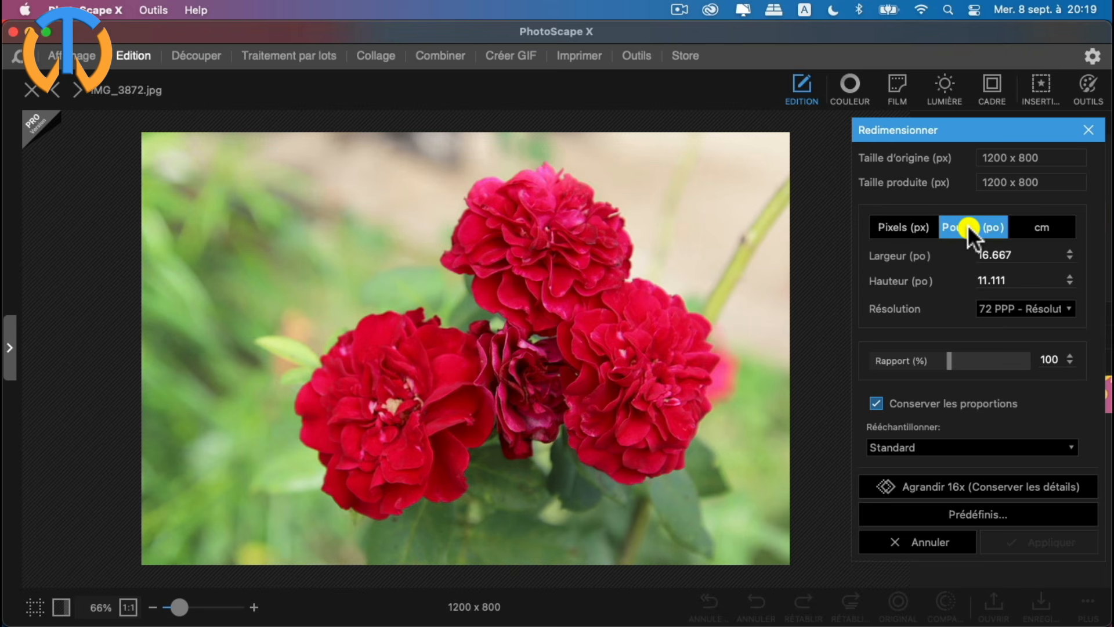
left_click(1024, 236)
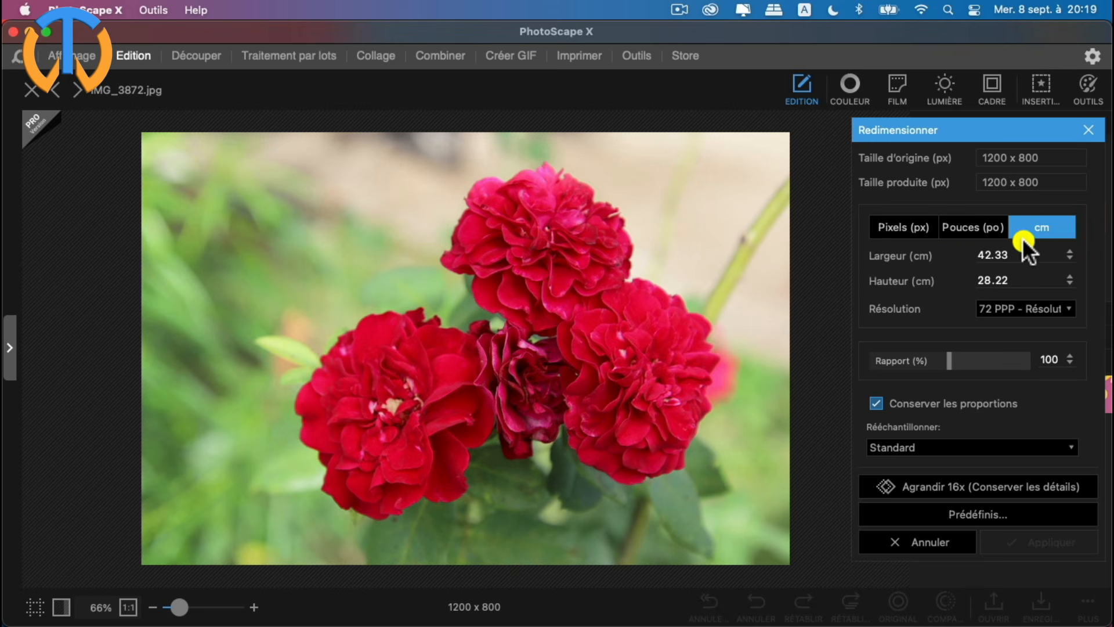
left_click(890, 225)
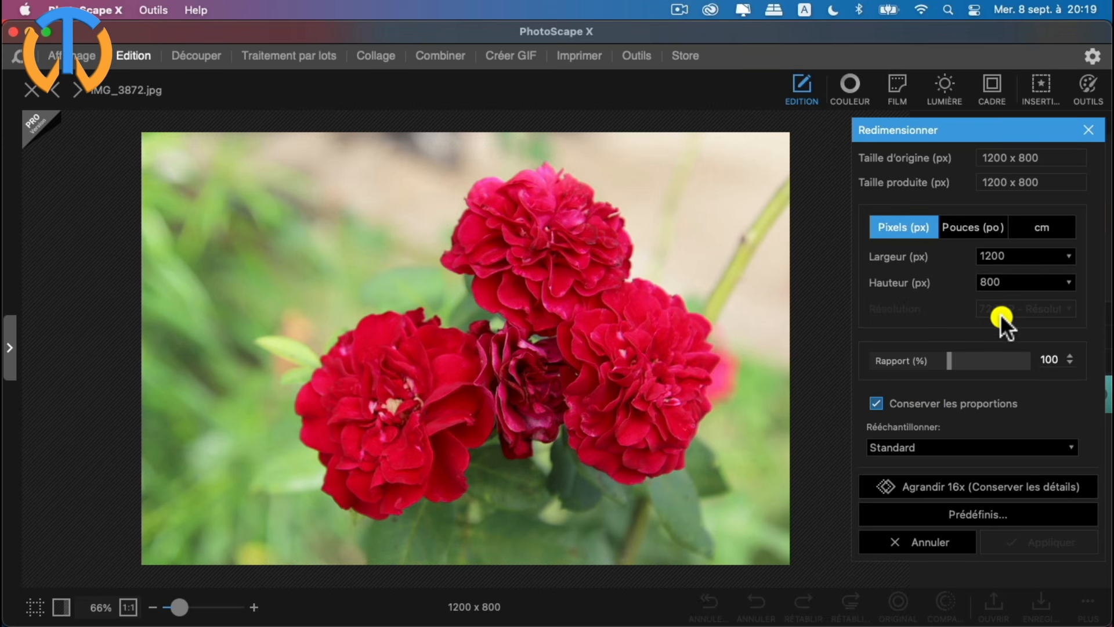
Step: Set the photo's resize width to 900 pixels with the proportions kept
left_click(1019, 257)
double_click(994, 257)
type("900")
left_click(1046, 261)
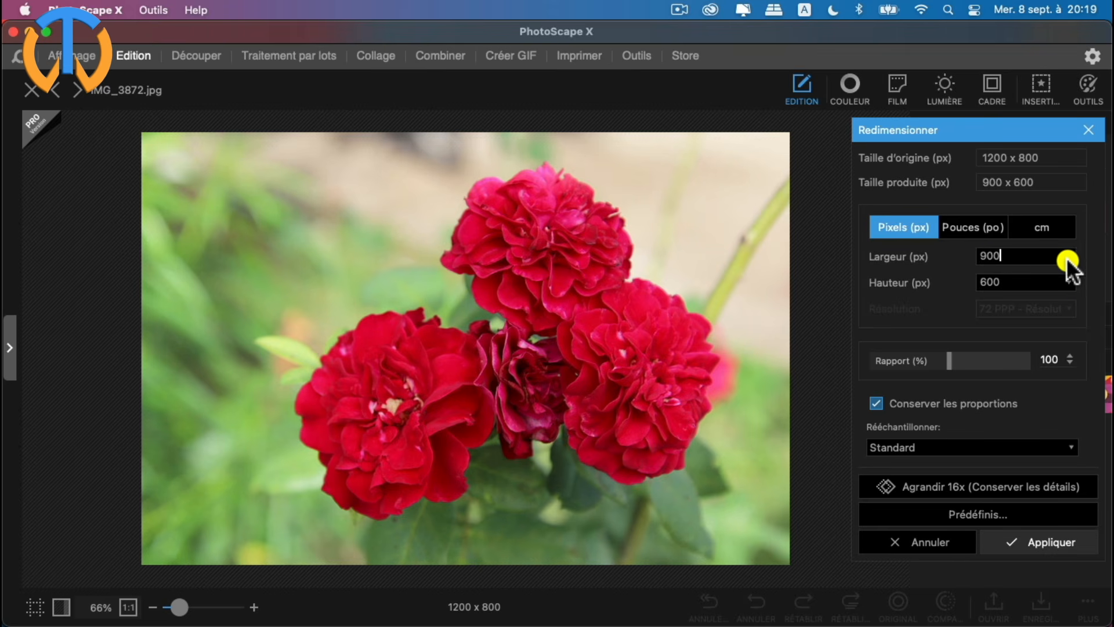
left_click(1067, 256)
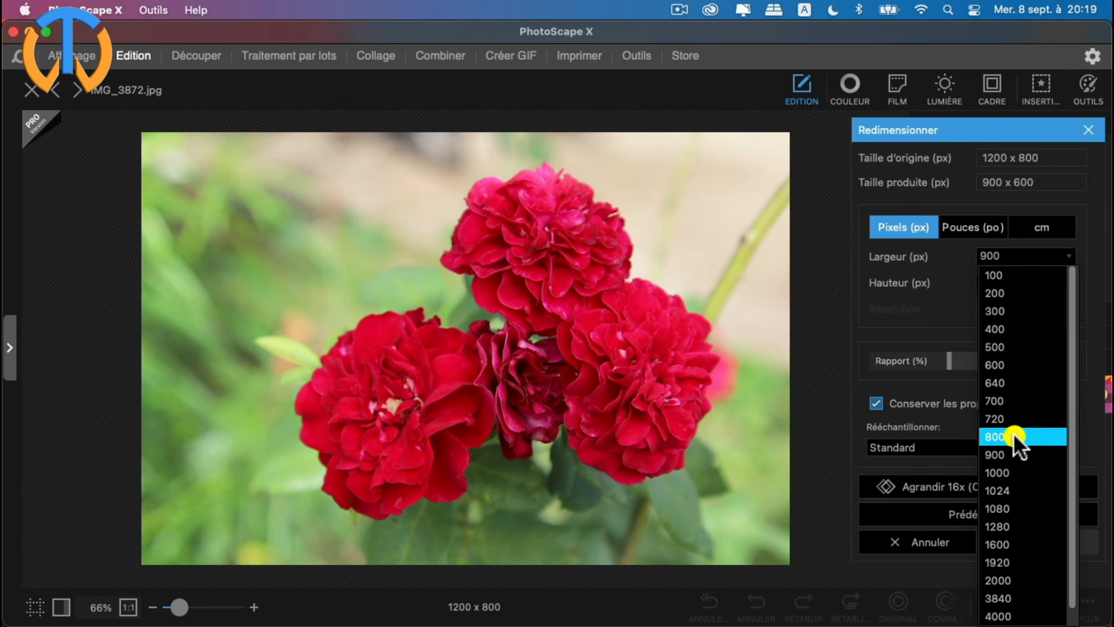
left_click(1011, 448)
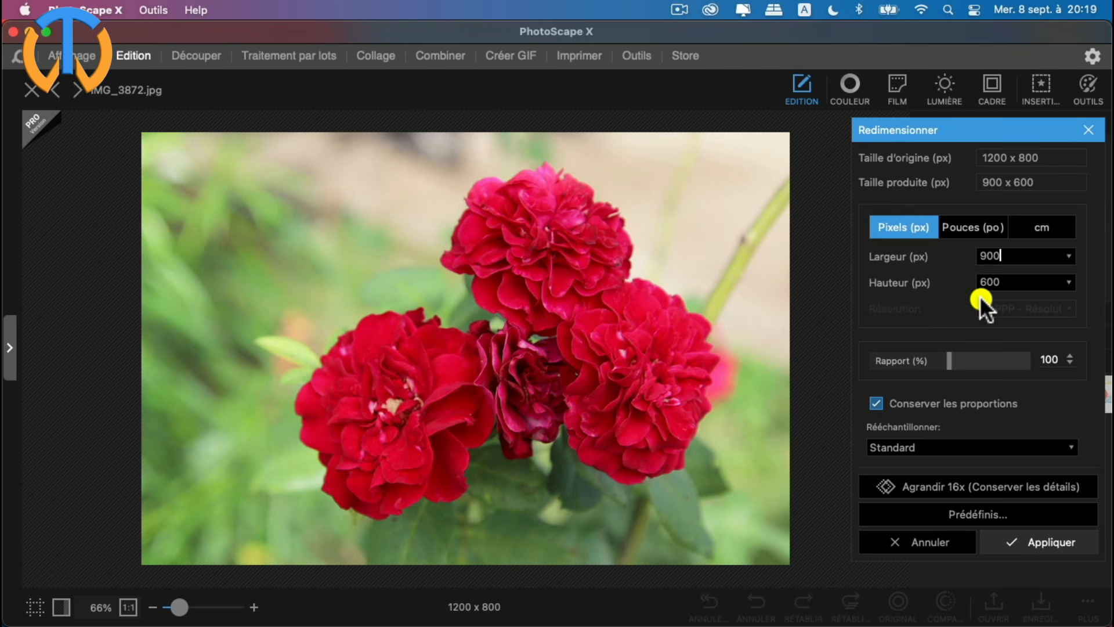
Step: Discard the pending resize, and try scaling the photo by ratio to 172% and to 87%
left_click(930, 545)
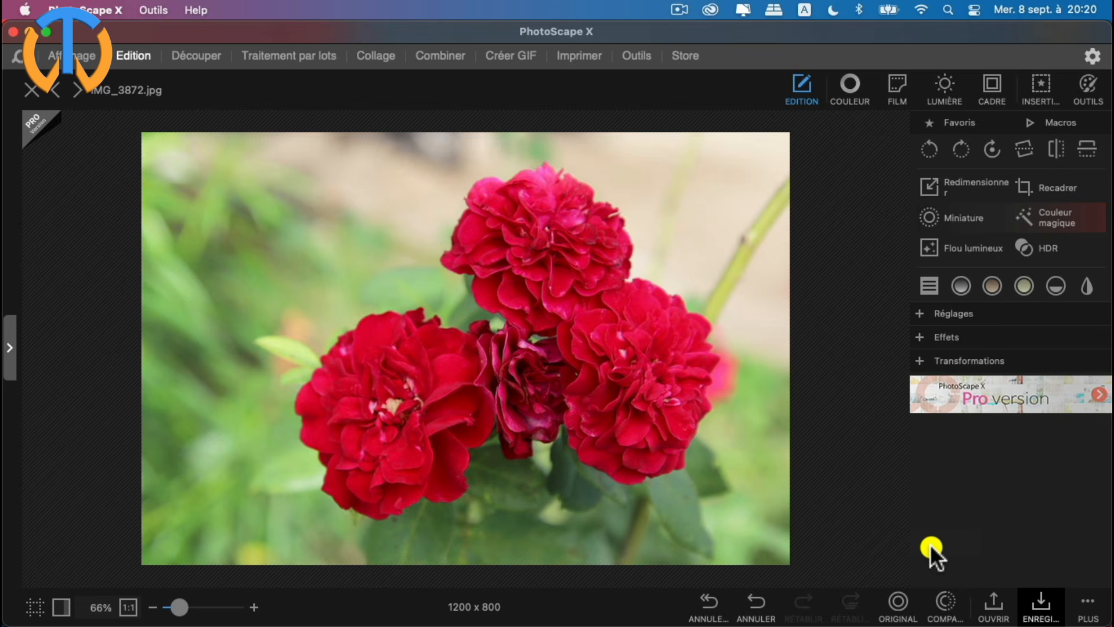
left_click(962, 183)
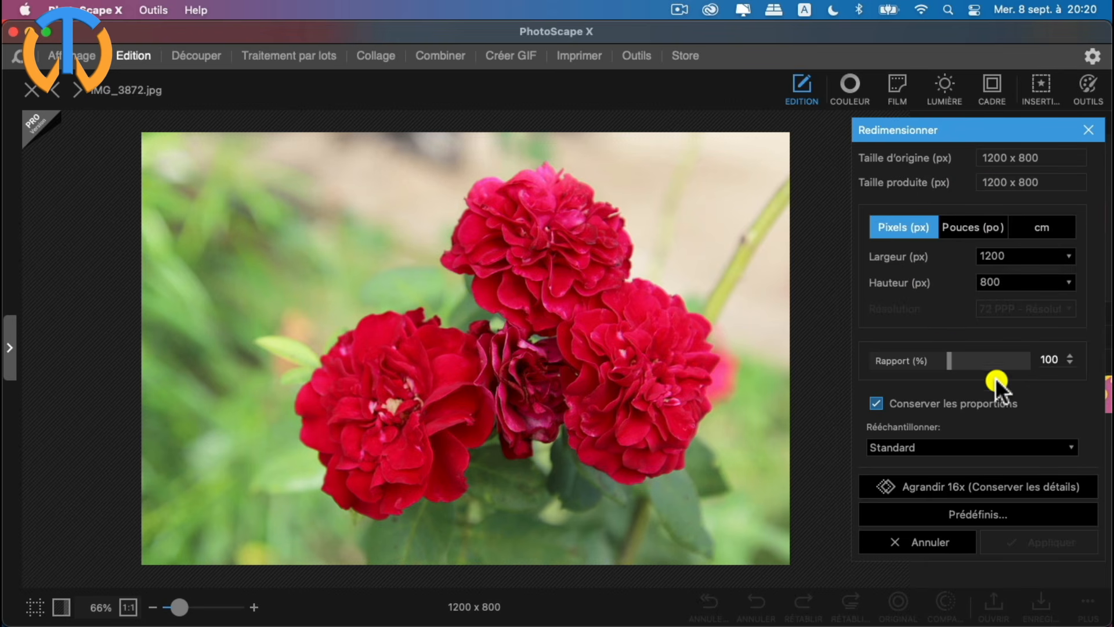
left_click_drag(948, 363, 982, 364)
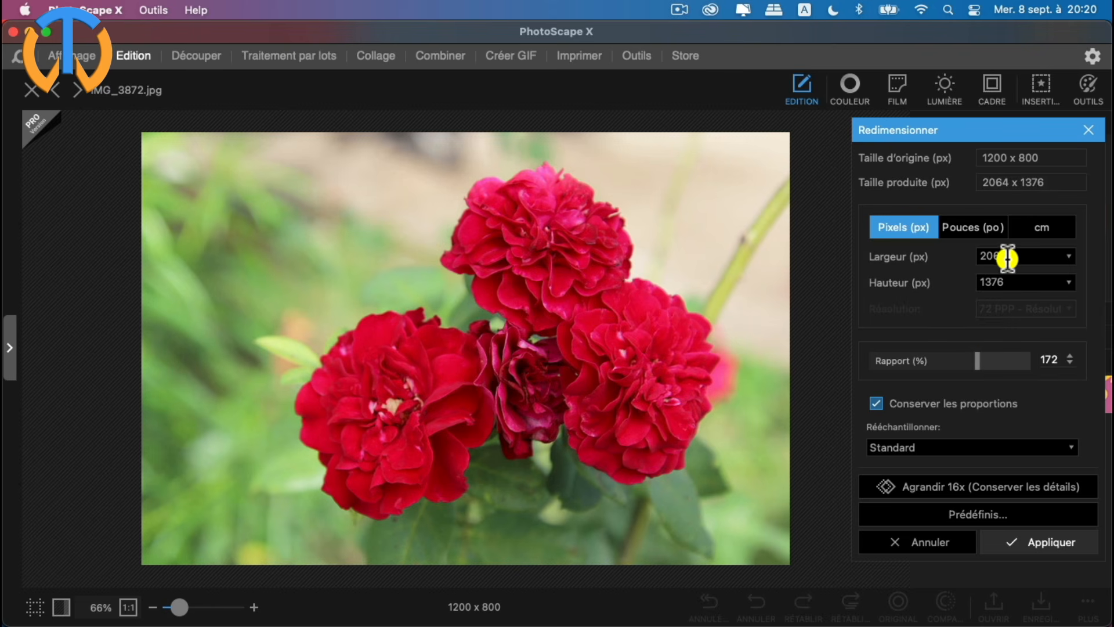
left_click_drag(982, 361, 938, 364)
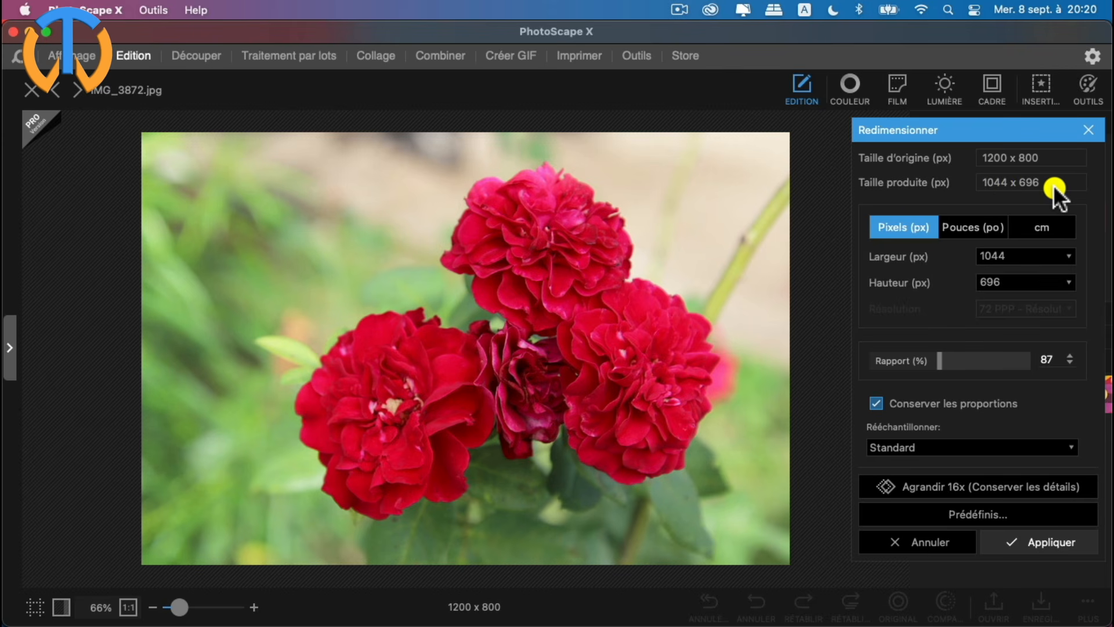
left_click(917, 542)
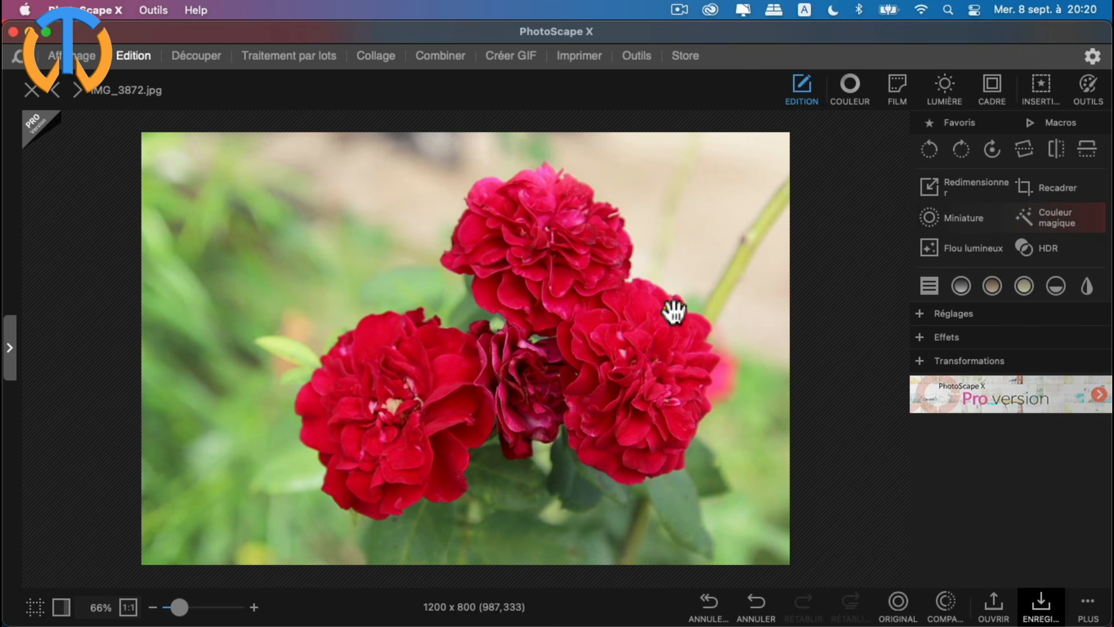
Step: Set up a crop frame with a custom size of 900 x 600 pixels
left_click(1057, 187)
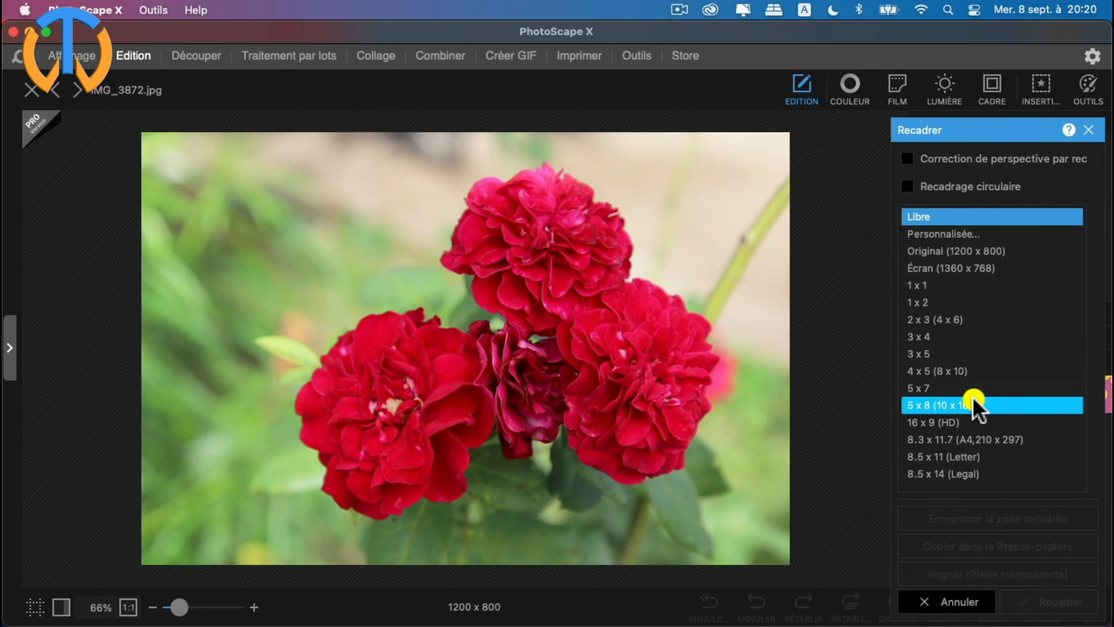
left_click(955, 287)
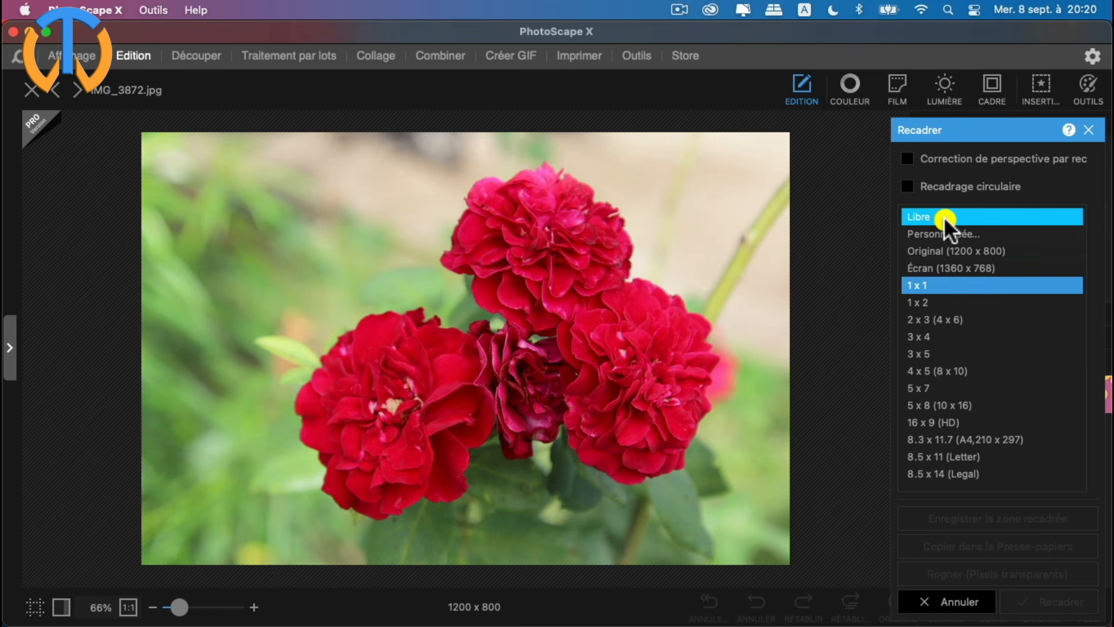
left_click(945, 232)
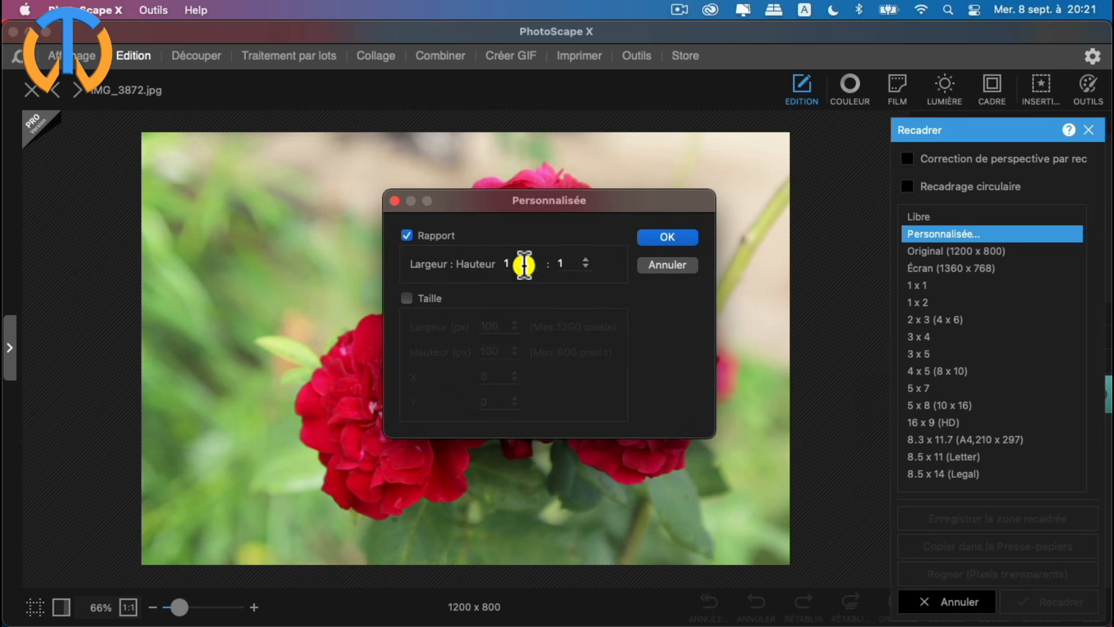
left_click(406, 297)
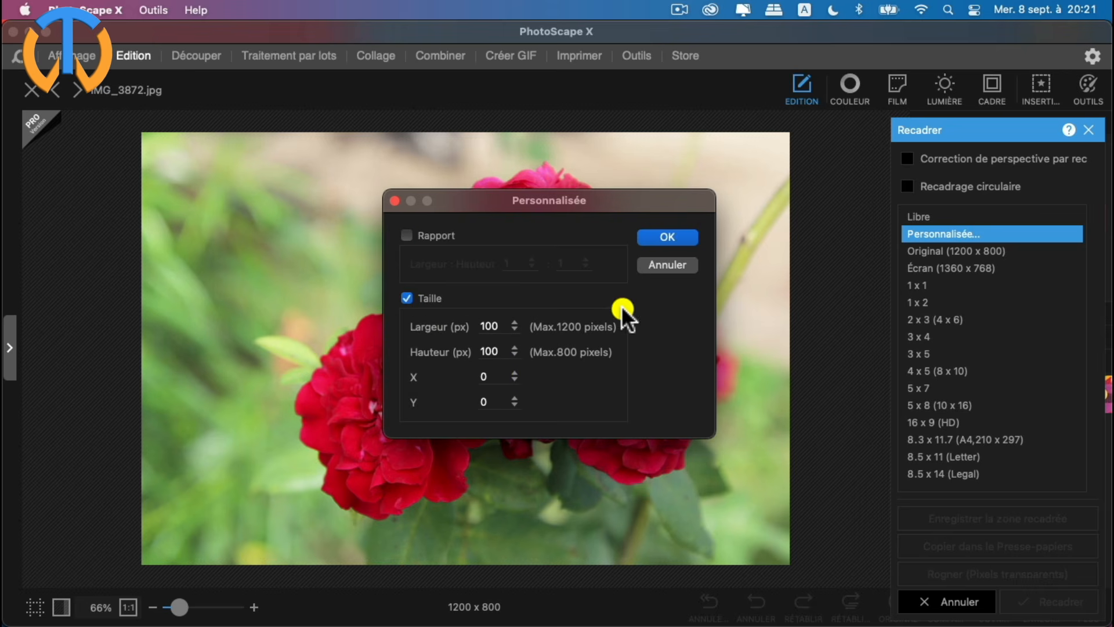
left_click(514, 323)
type("900")
key("Tab")
type("600")
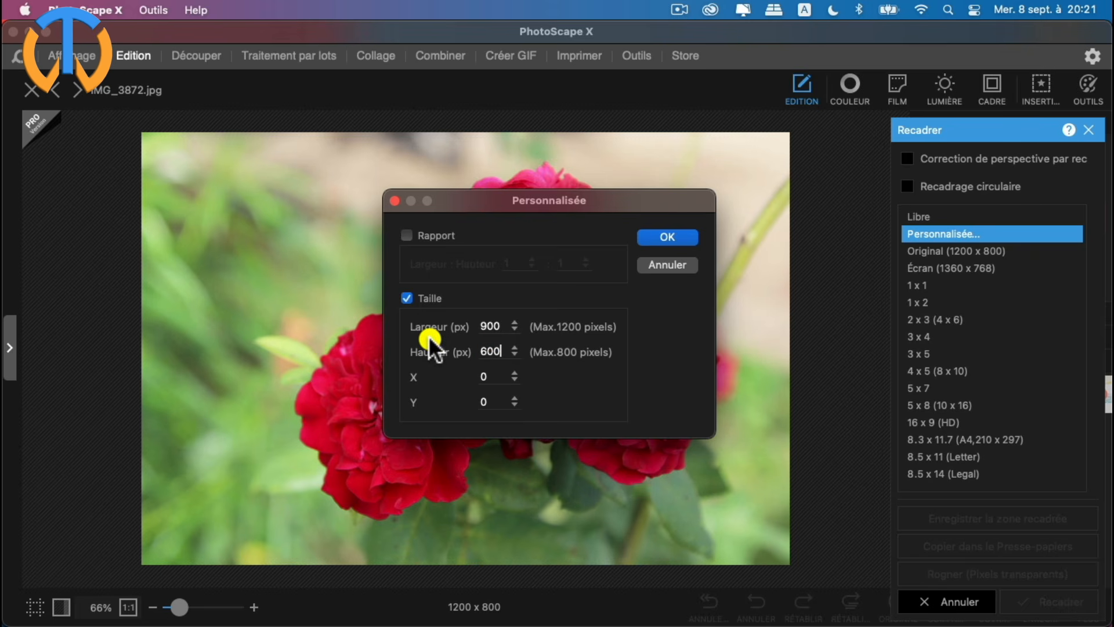
left_click(661, 237)
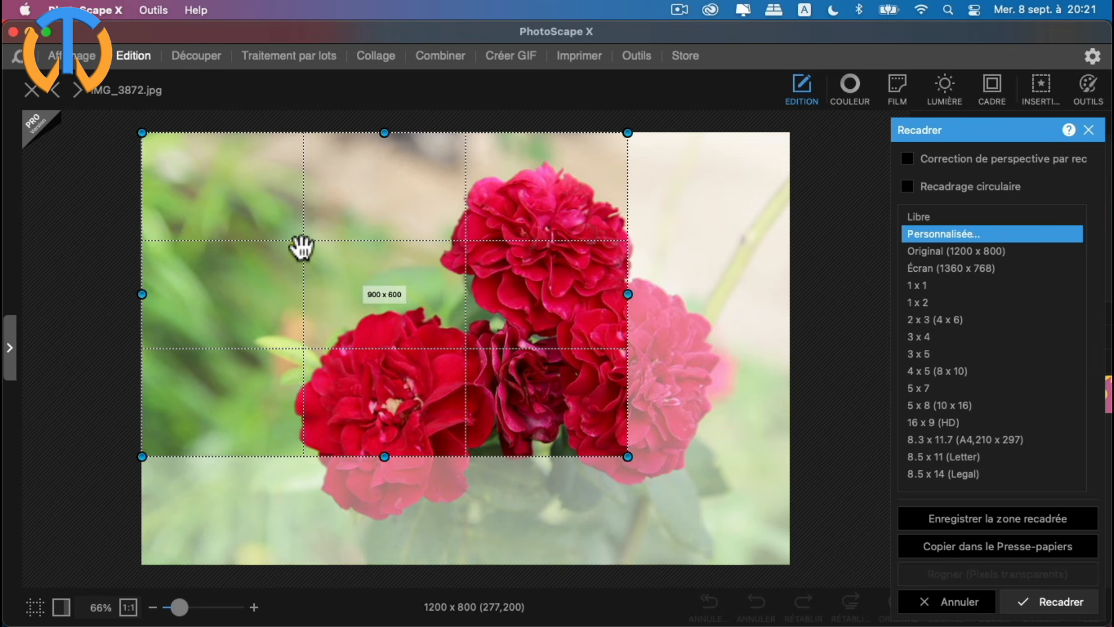
Step: Move the crop frame over the roses, enlarge it to about 1075 x 717 pixels and crop the photo
left_click_drag(328, 273, 465, 357)
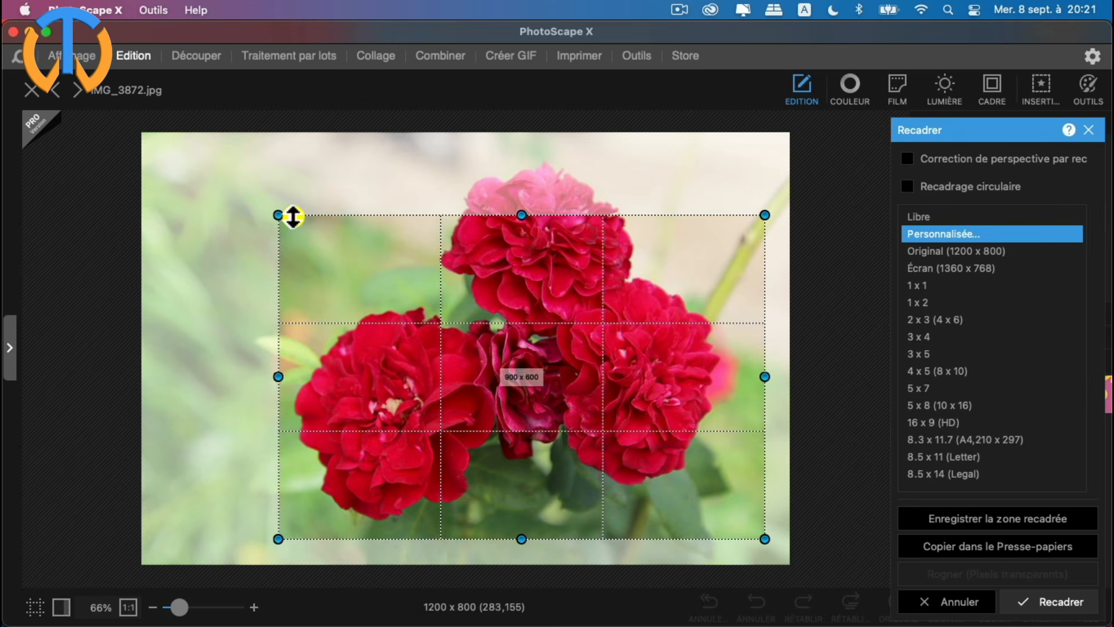
left_click_drag(278, 216, 182, 104)
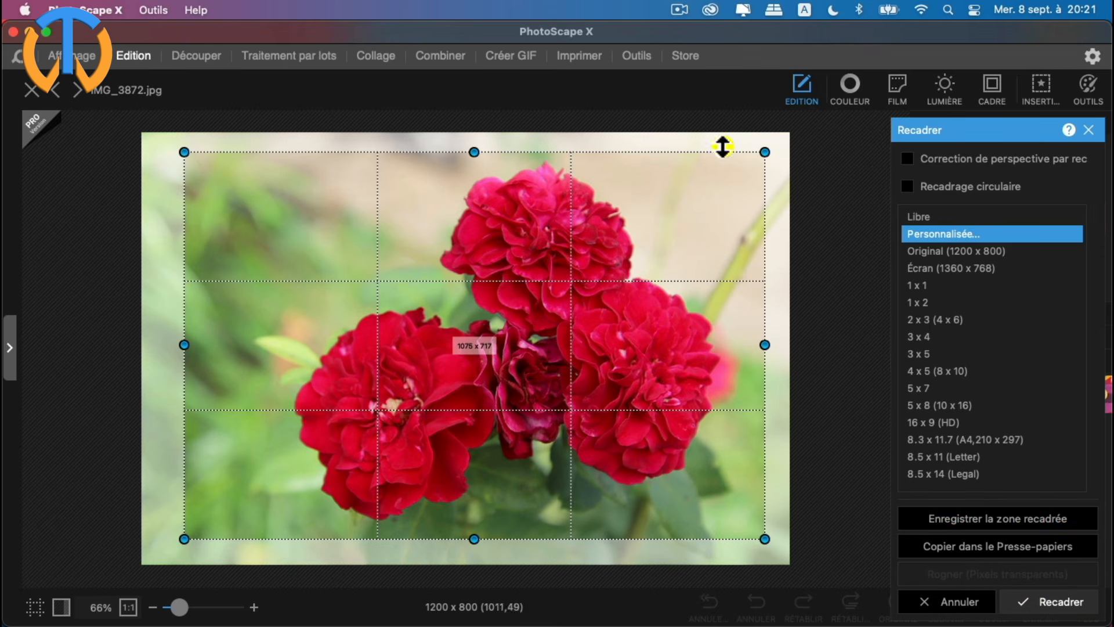
left_click(1072, 603)
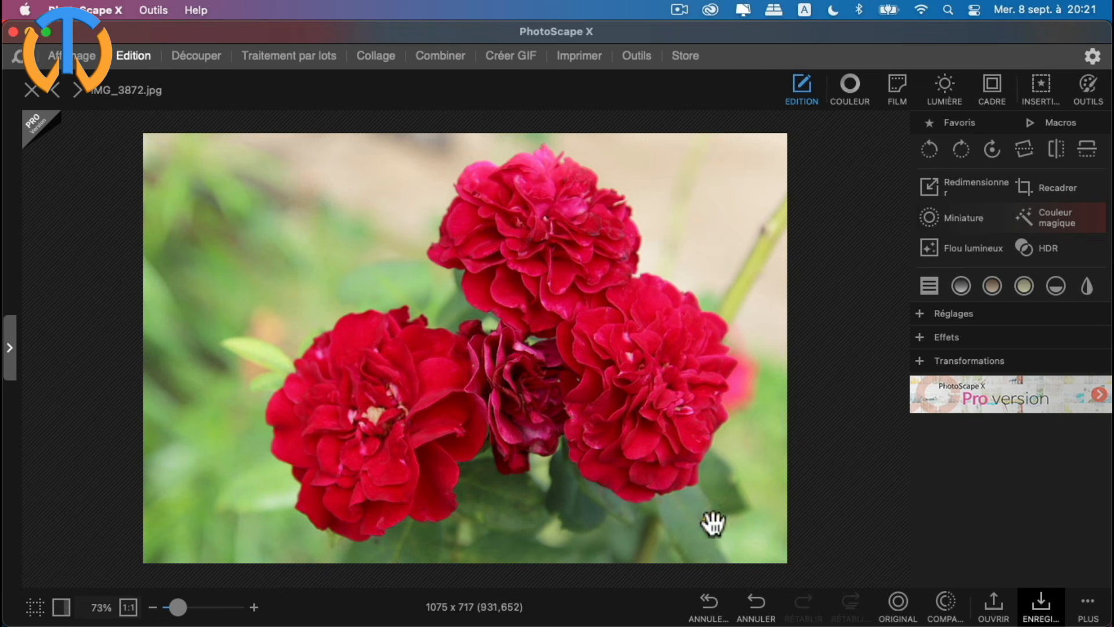
Step: Undo the crop and check the photo's dimensions in the resize settings
left_click(761, 613)
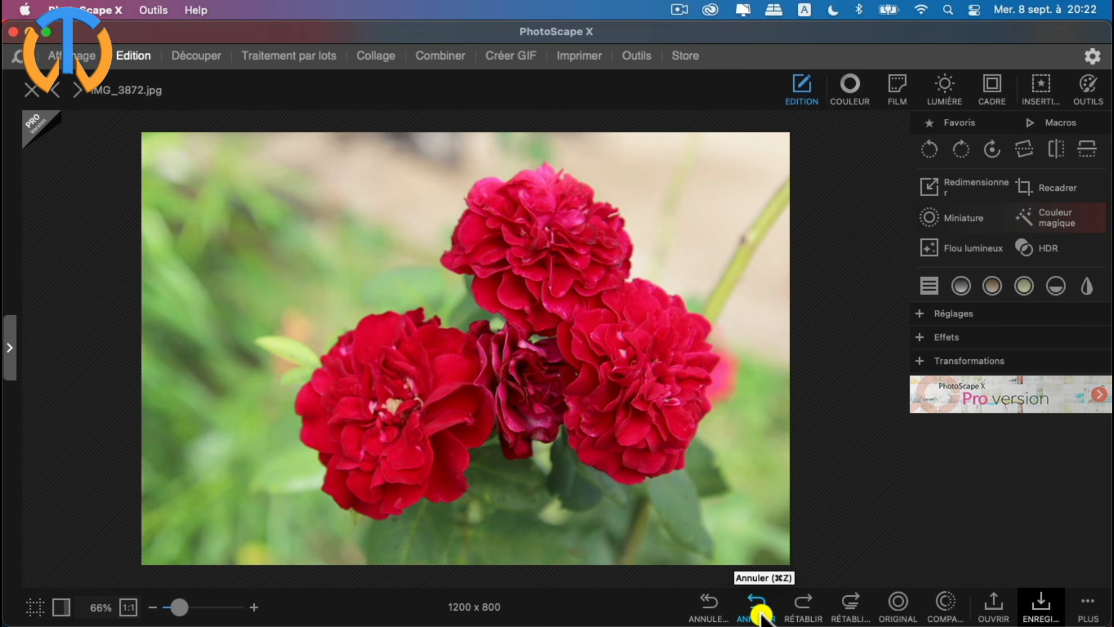
left_click(983, 186)
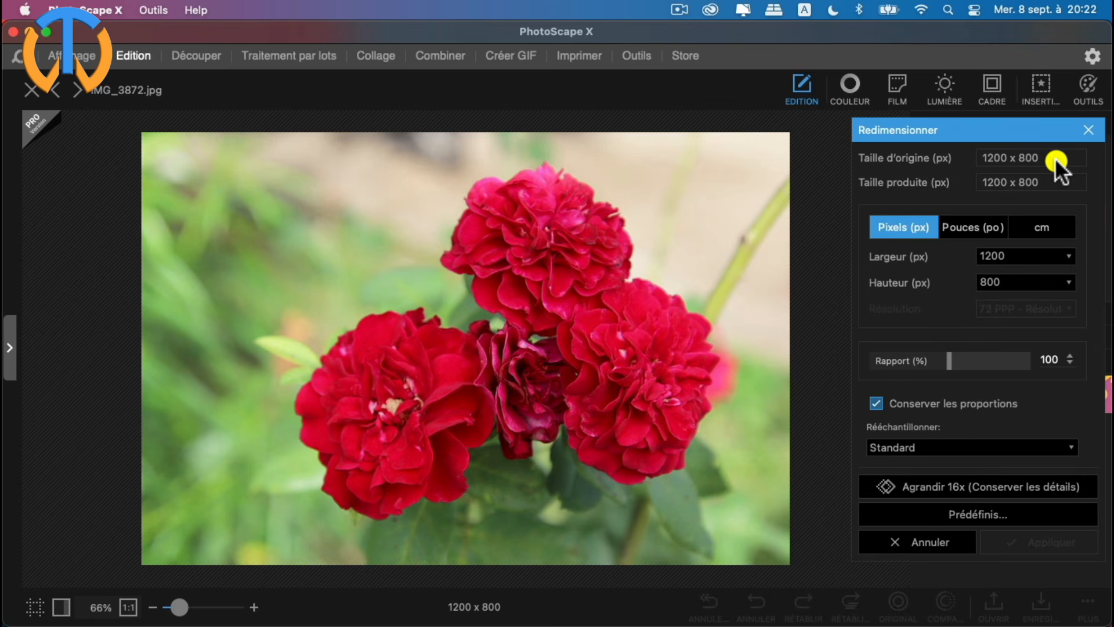
left_click(1090, 130)
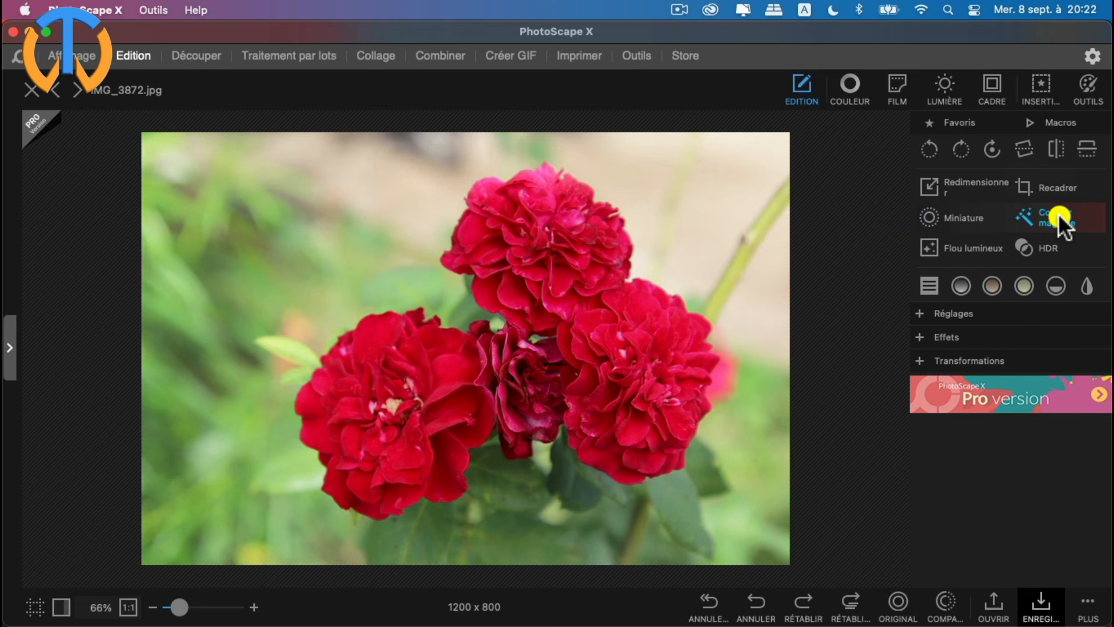
Step: Try the Miniature blur effect on the photo with a slightly lower gain
left_click(985, 218)
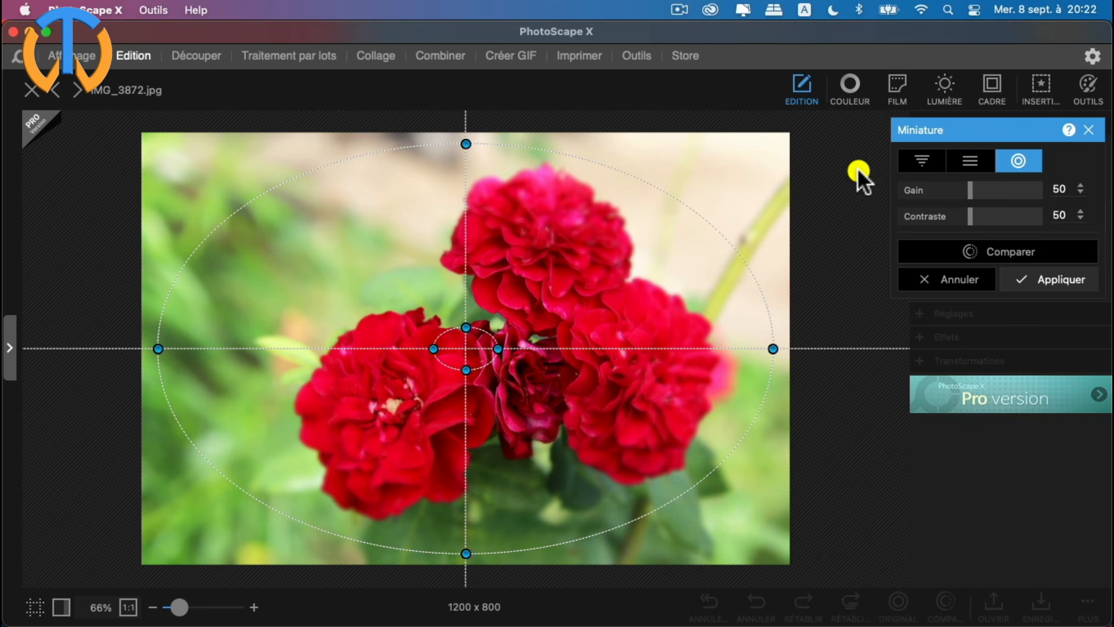
mouse_move(968, 190)
left_mouse_down()
mouse_move(995, 190)
mouse_move(963, 189)
left_mouse_up()
left_click(964, 277)
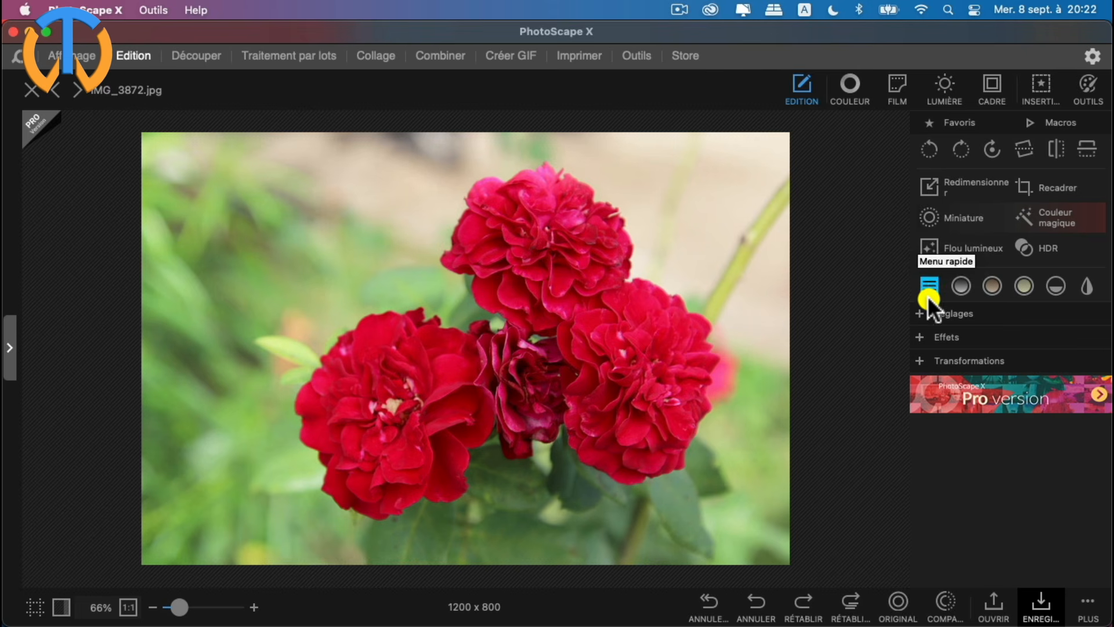
Step: Try the five quick colour effects on the photo in turn, from greyscale and sepia through black and white to negative
left_click(961, 286)
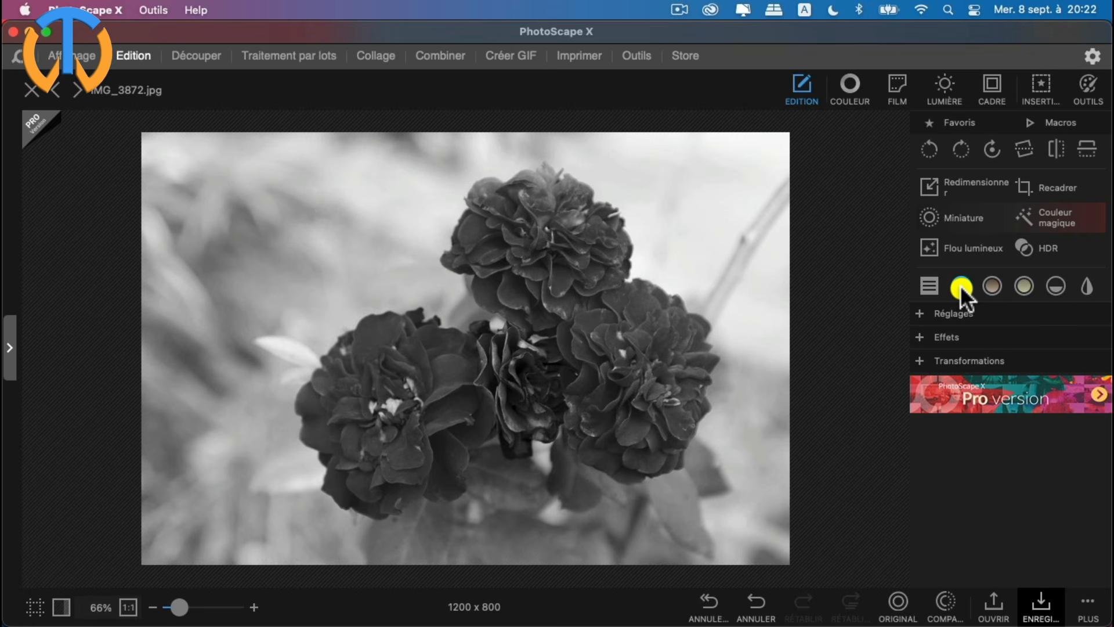
left_click(993, 286)
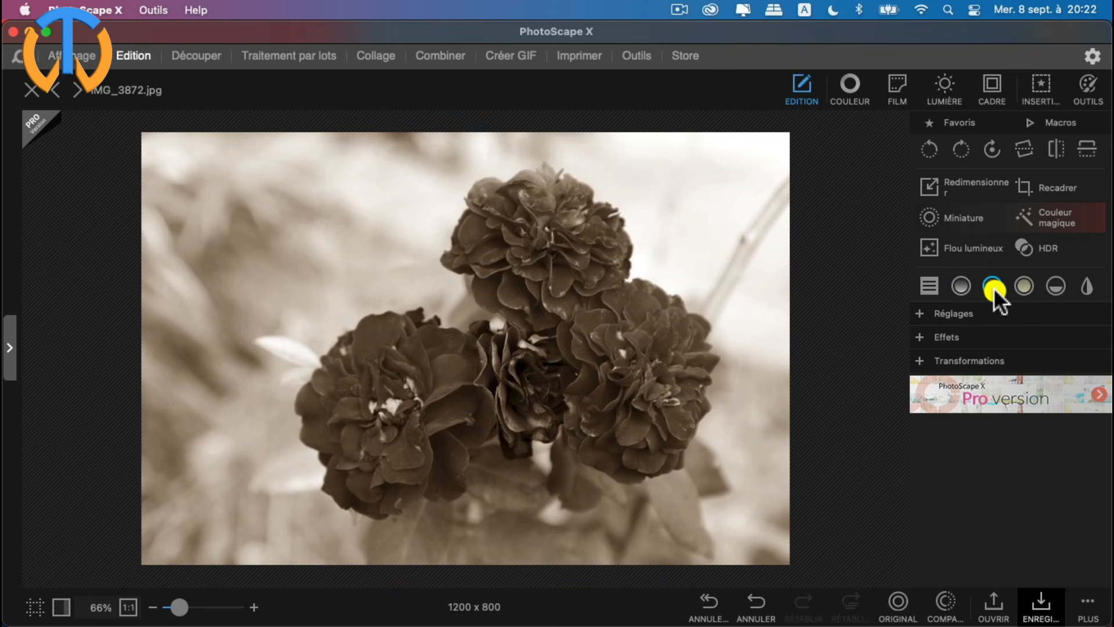
left_click(1022, 287)
left_click(1055, 285)
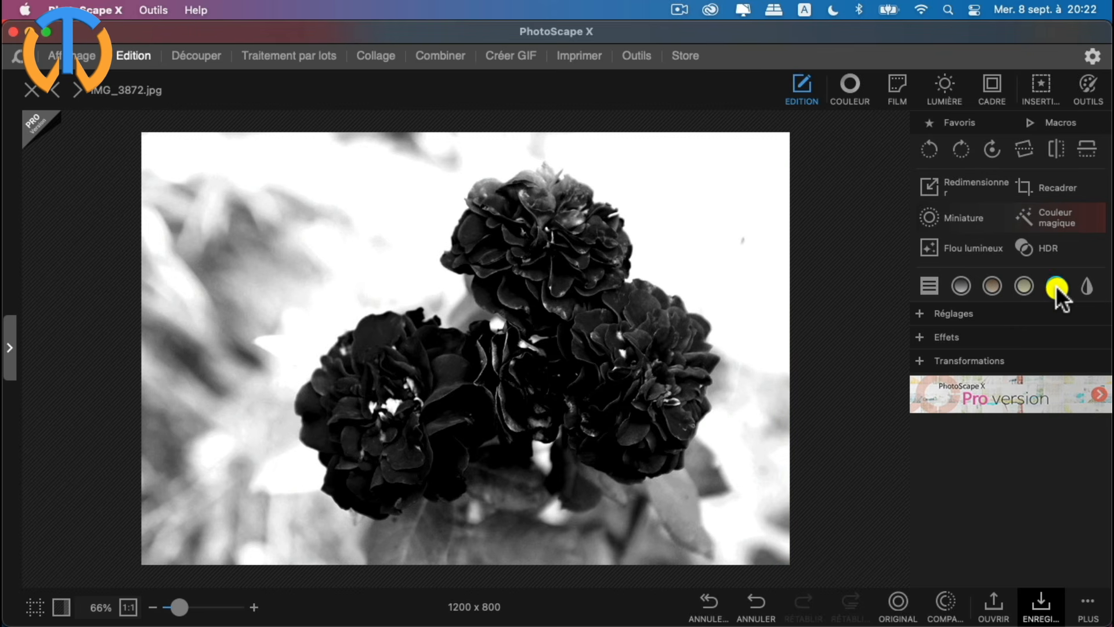
left_click(1087, 286)
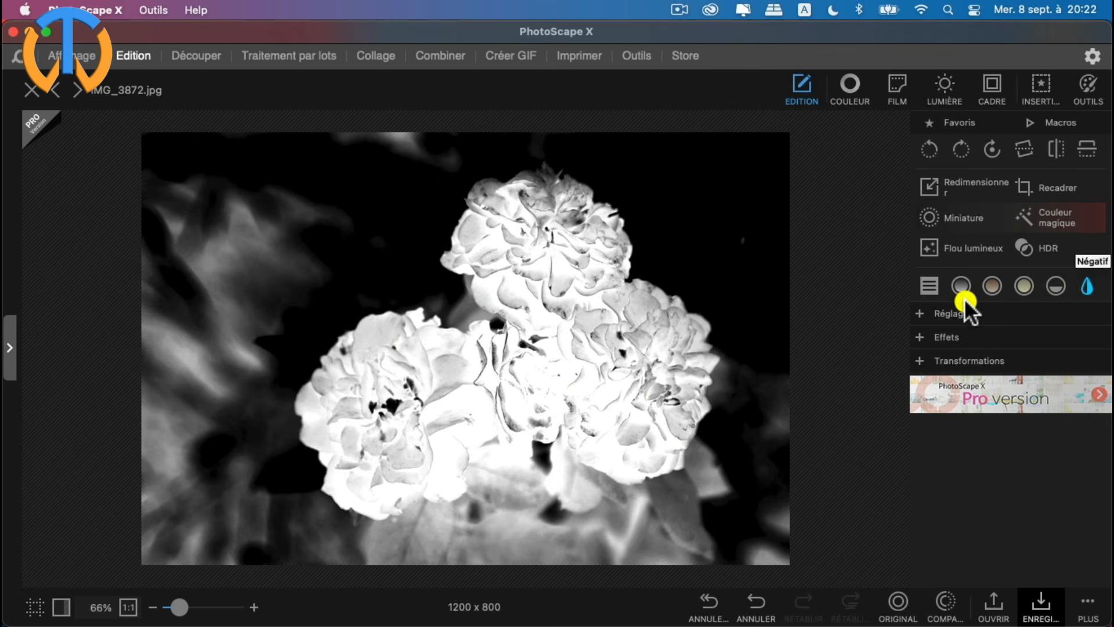
Step: Undo all the quick colour effects on the photo
left_click(760, 606)
left_click(760, 606)
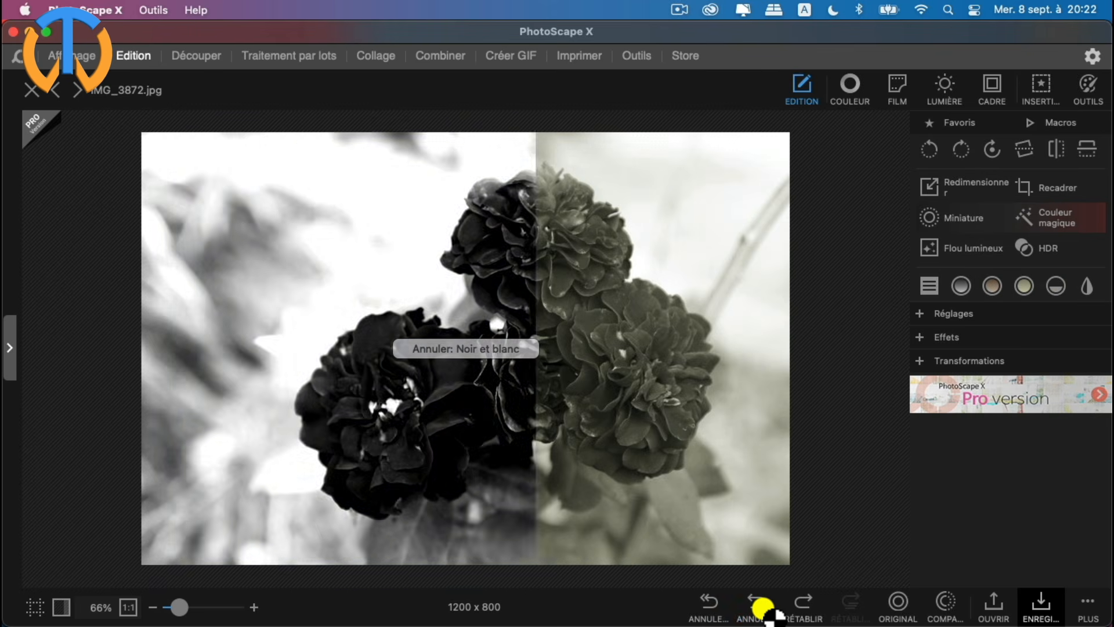
left_click(760, 607)
left_click(760, 606)
left_click(761, 607)
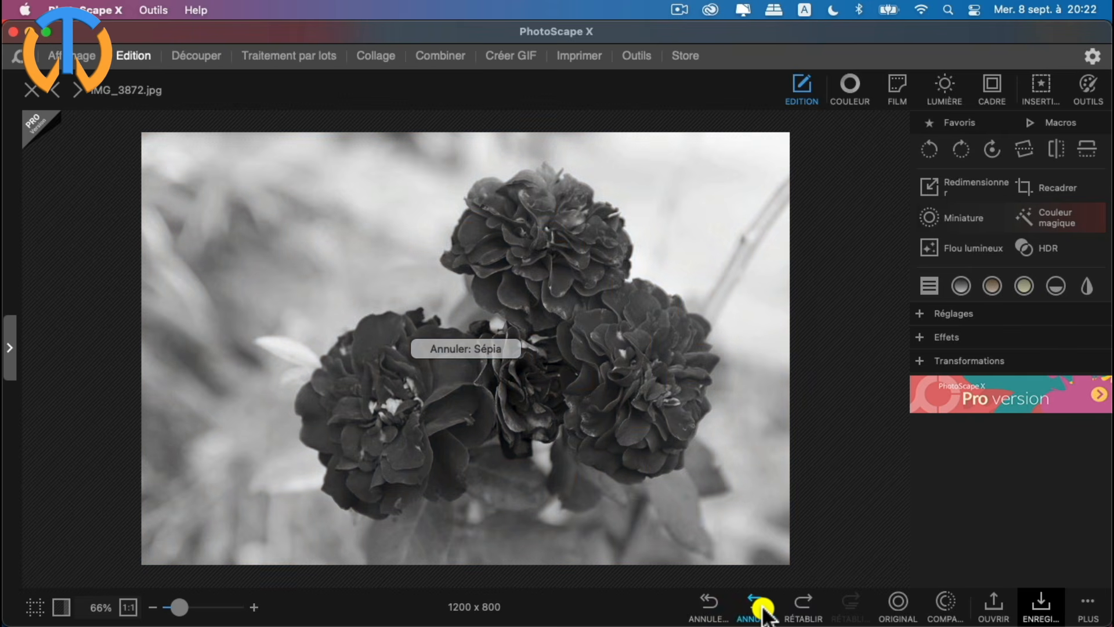
left_click(761, 607)
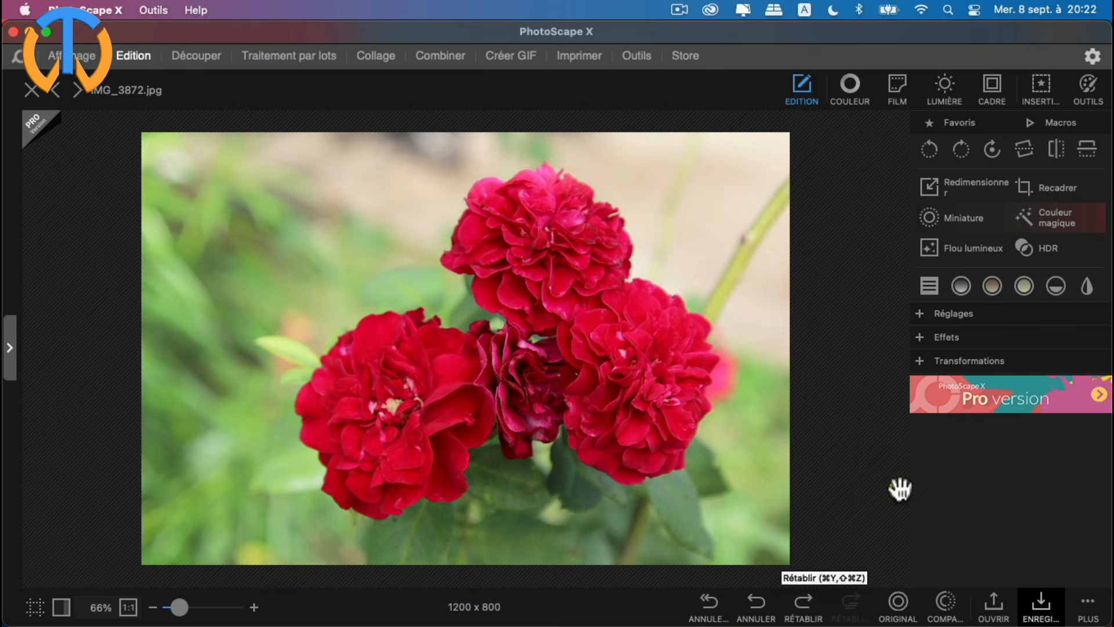
Step: Look through the adjustment tools in the Réglages category, from automatic colour, levels and contrast down to the Pro options, and collapse it
left_click(953, 313)
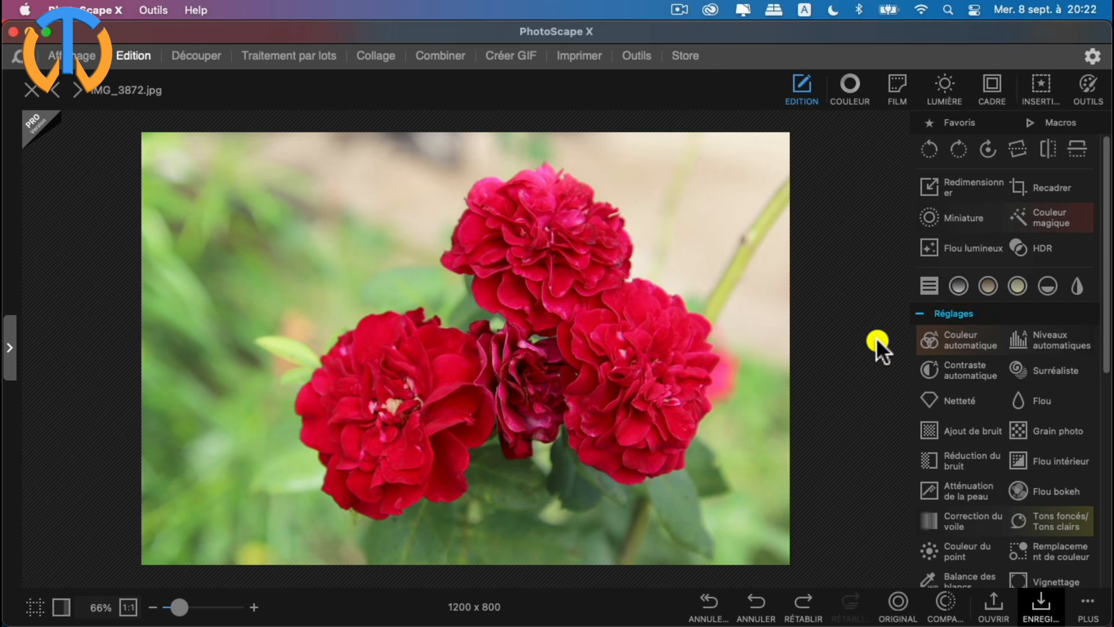
left_click(978, 341)
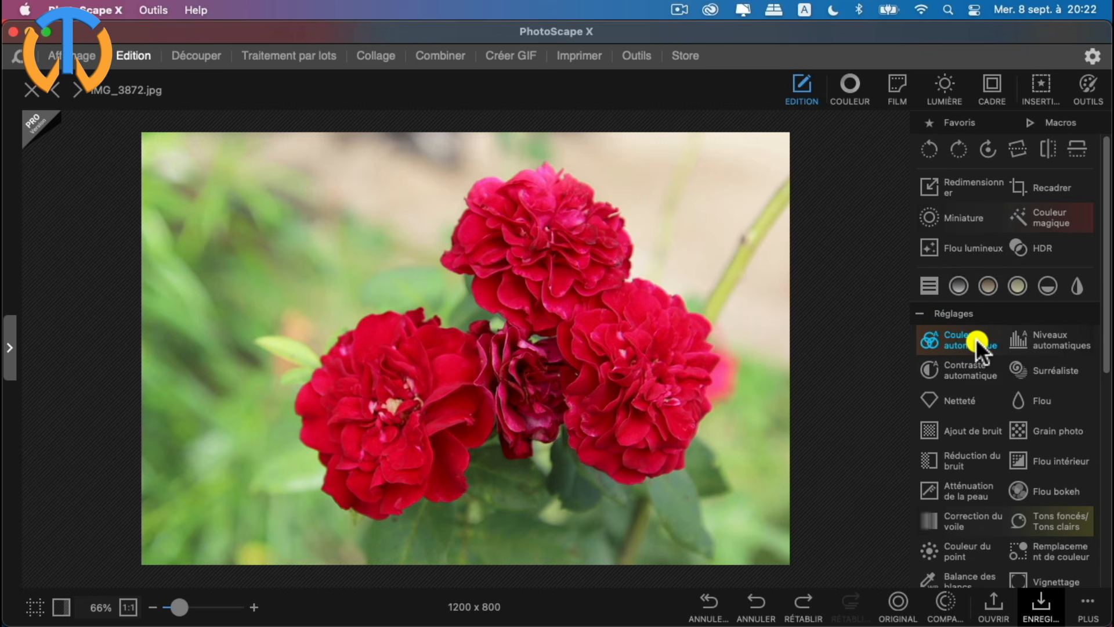
left_click(1049, 342)
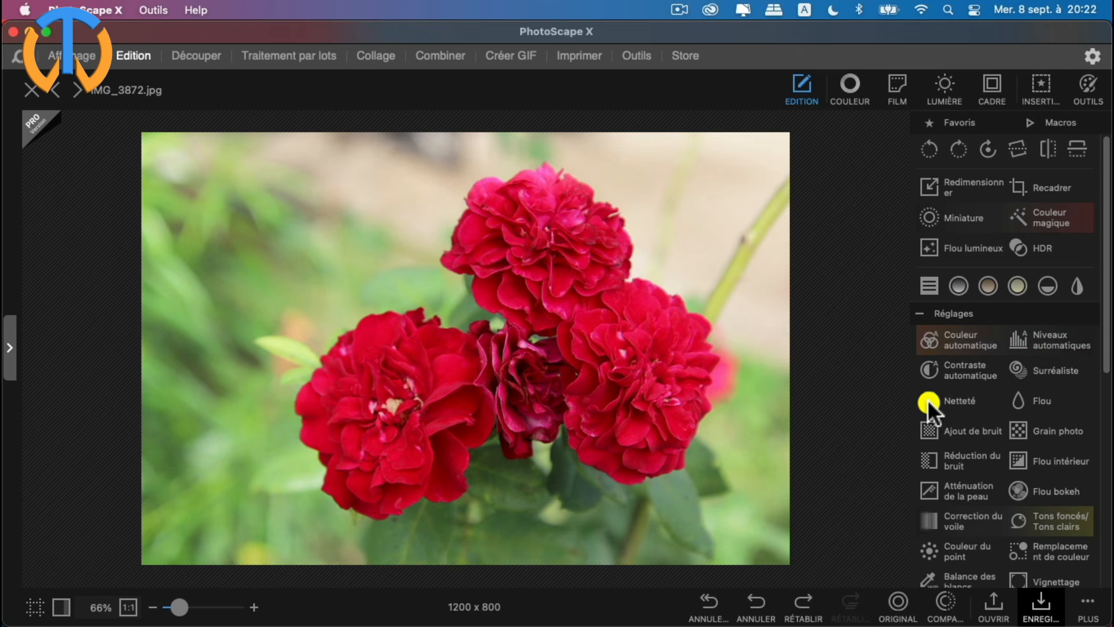
left_click(973, 370)
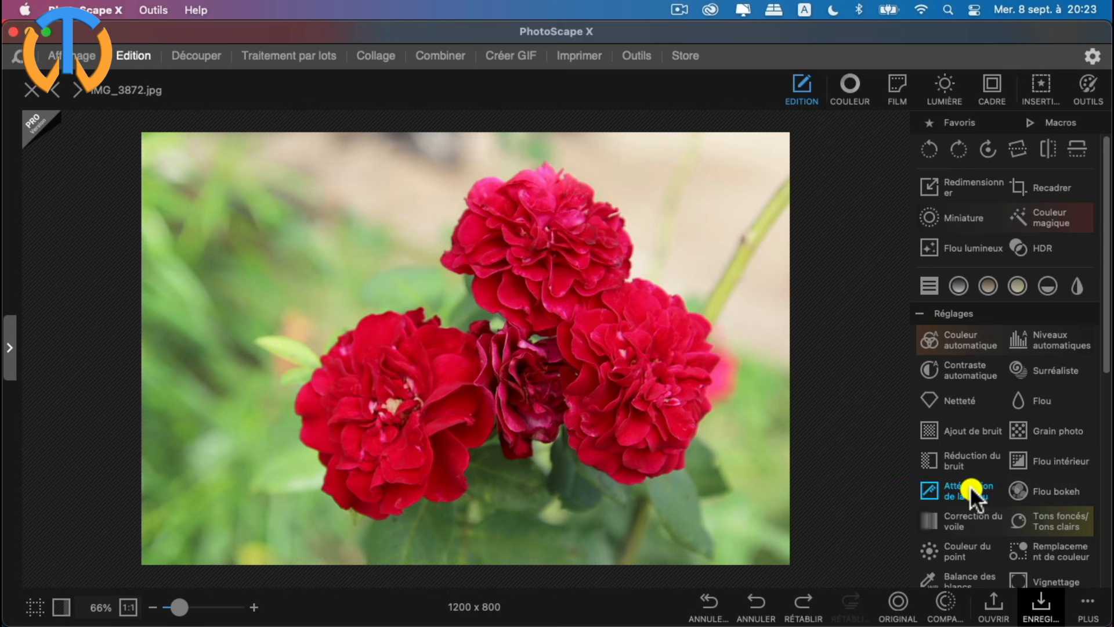
scroll(960, 485, "down", 5)
scroll(960, 486, "down", 5)
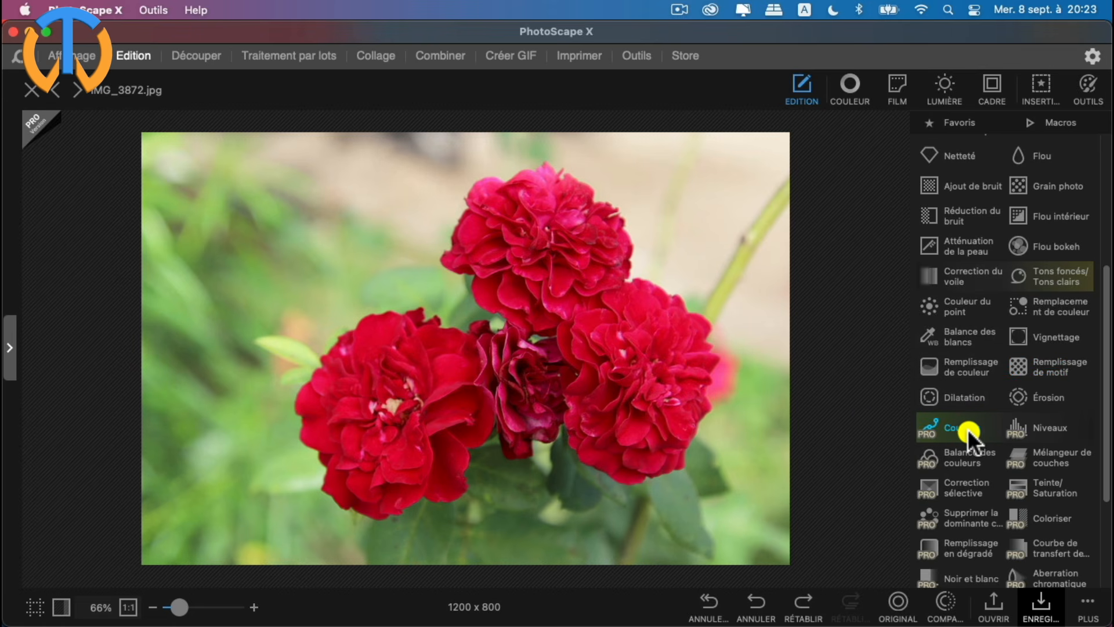
scroll(976, 470, "up", 4)
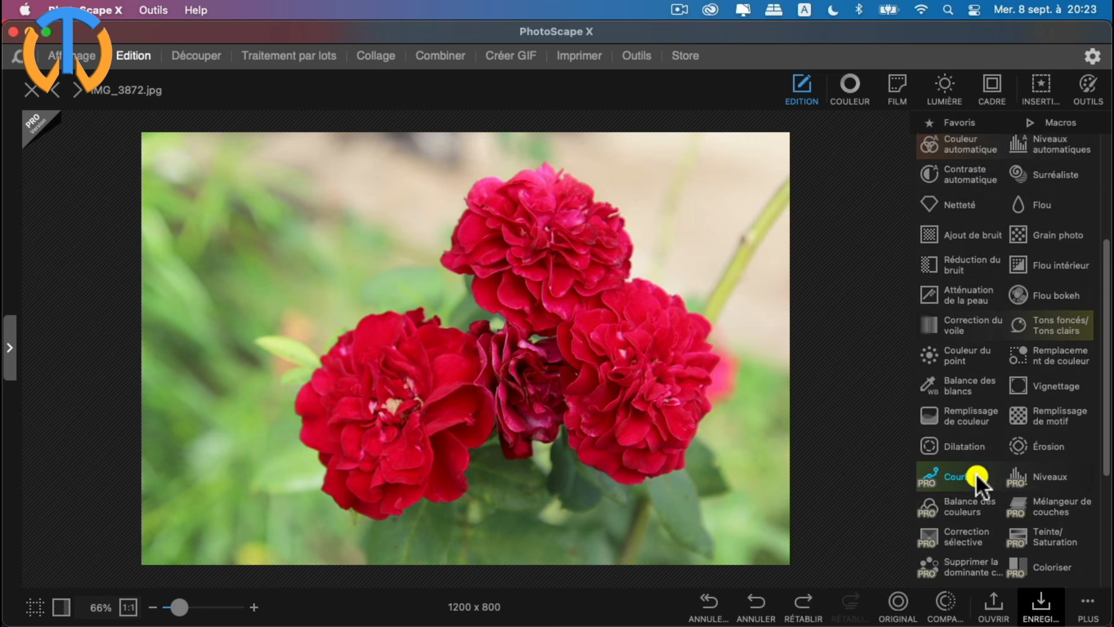
scroll(976, 472, "up", 2)
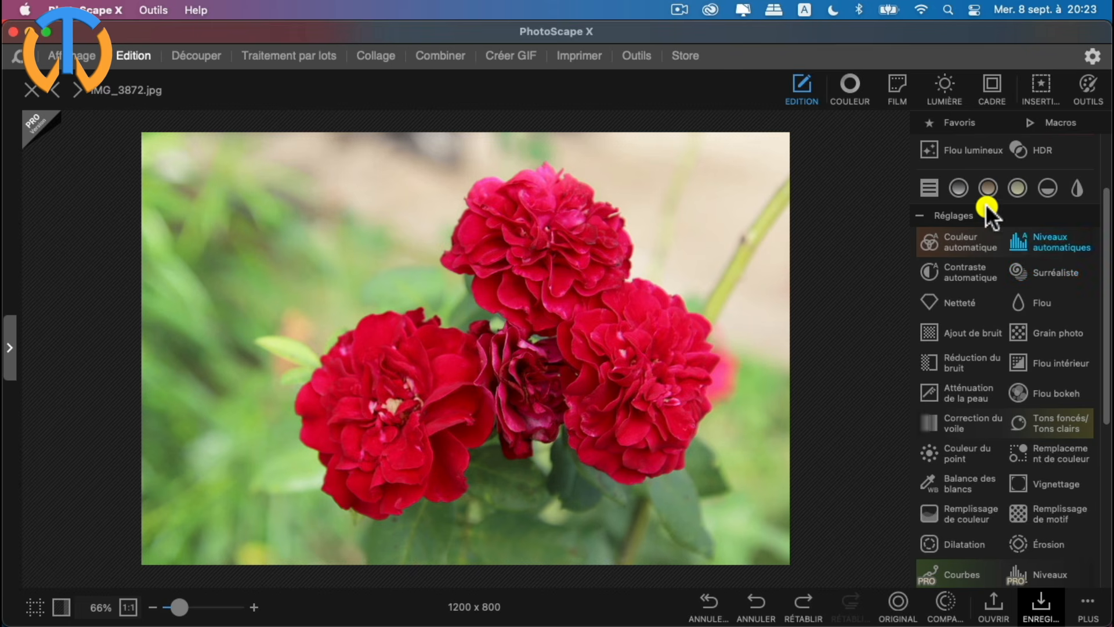
left_click(949, 213)
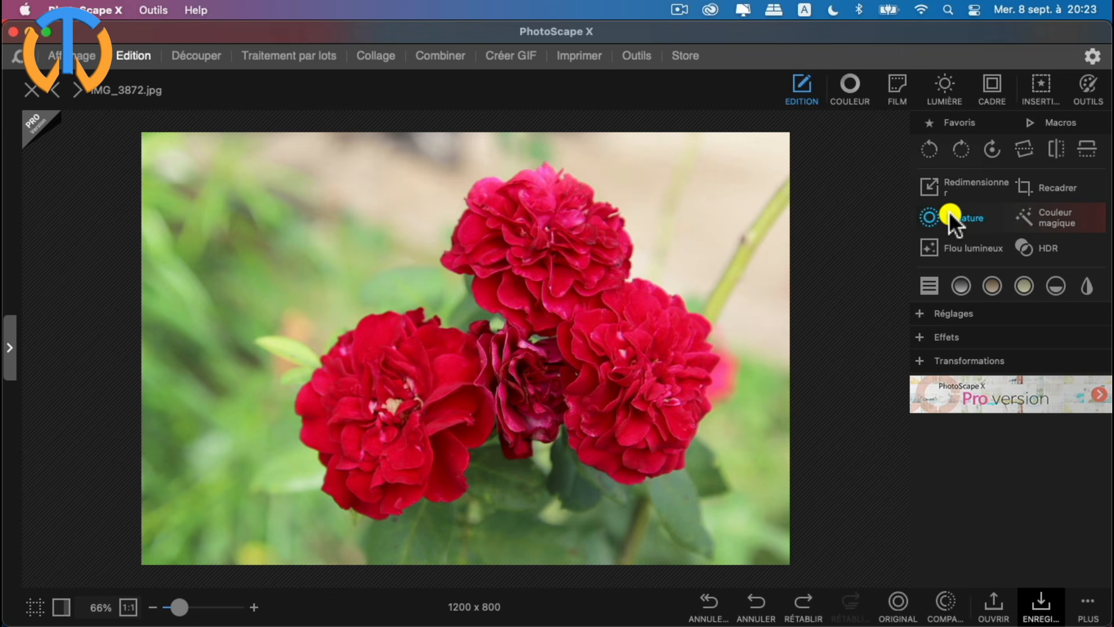
Step: Expand the Effets category and preview the Crayon aquarelle and Crayon de couleur effects on the photo, cancelling each
left_click(942, 336)
scroll(961, 381, "down", 1)
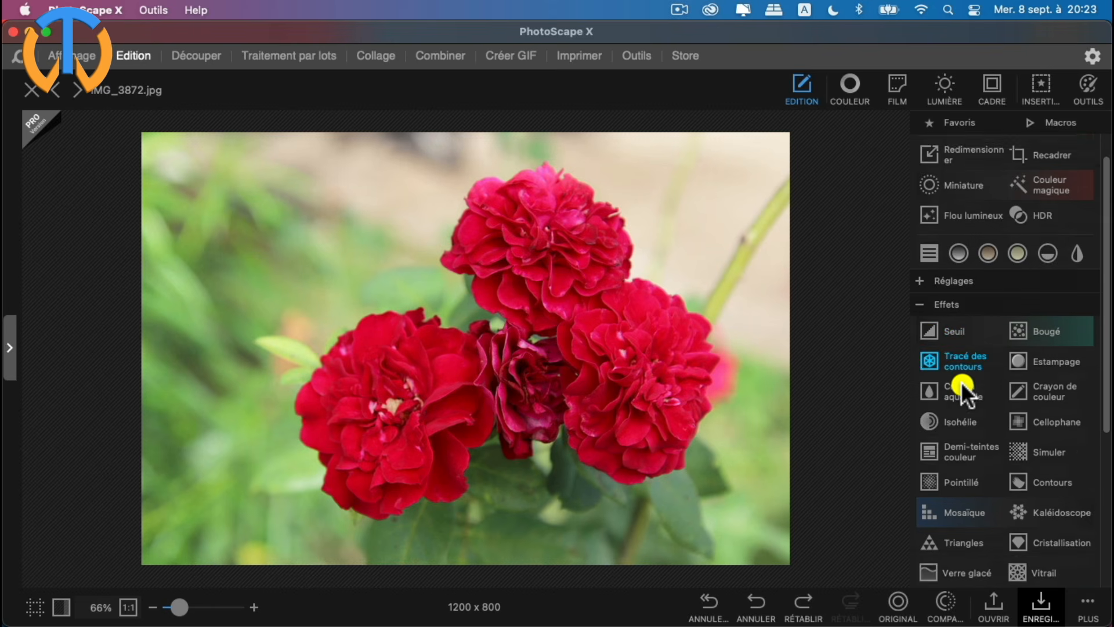
scroll(961, 381, "down", 4)
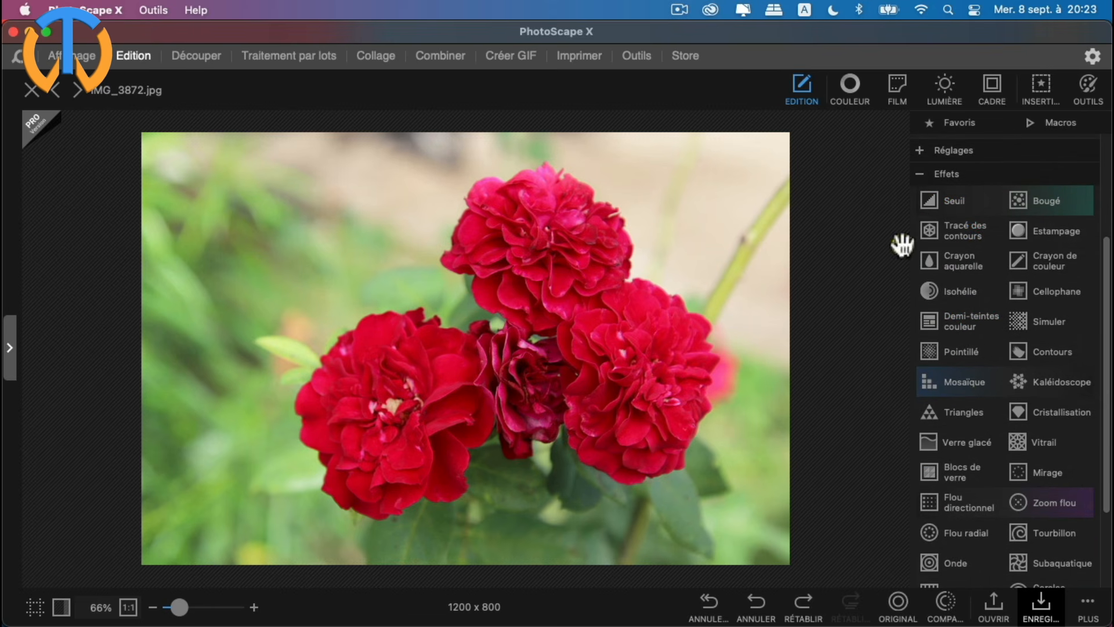
left_click(969, 372)
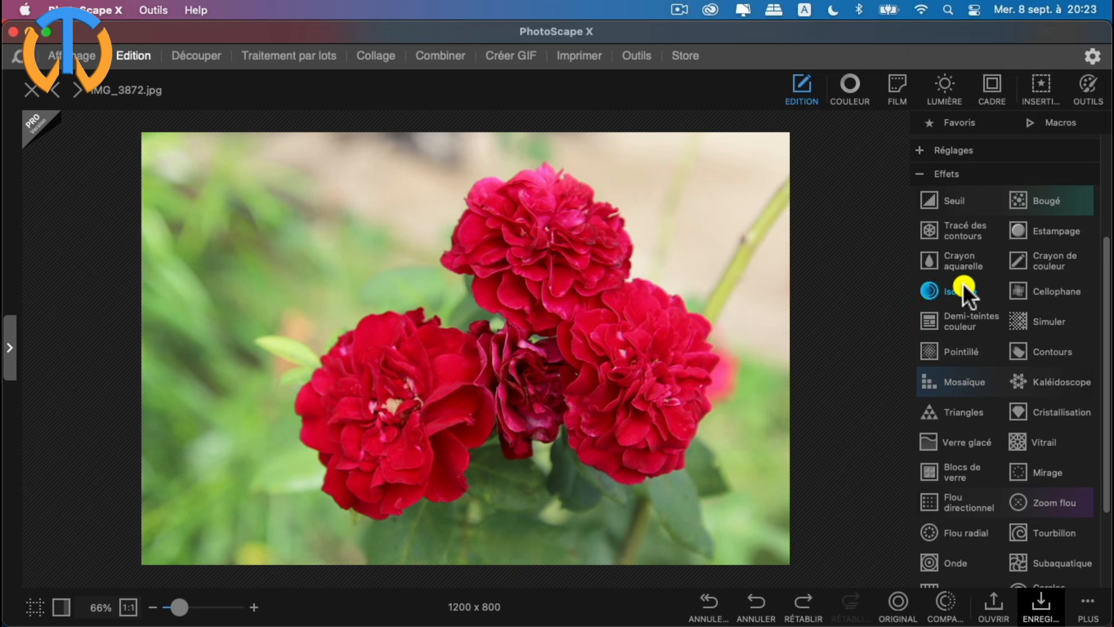
left_click(963, 264)
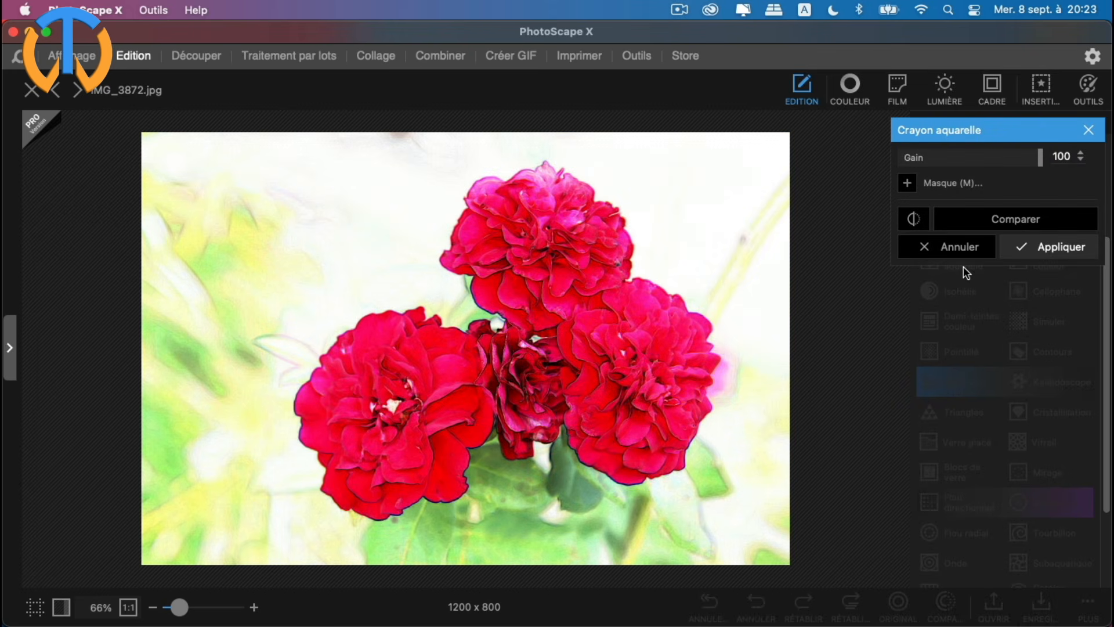
left_click(966, 251)
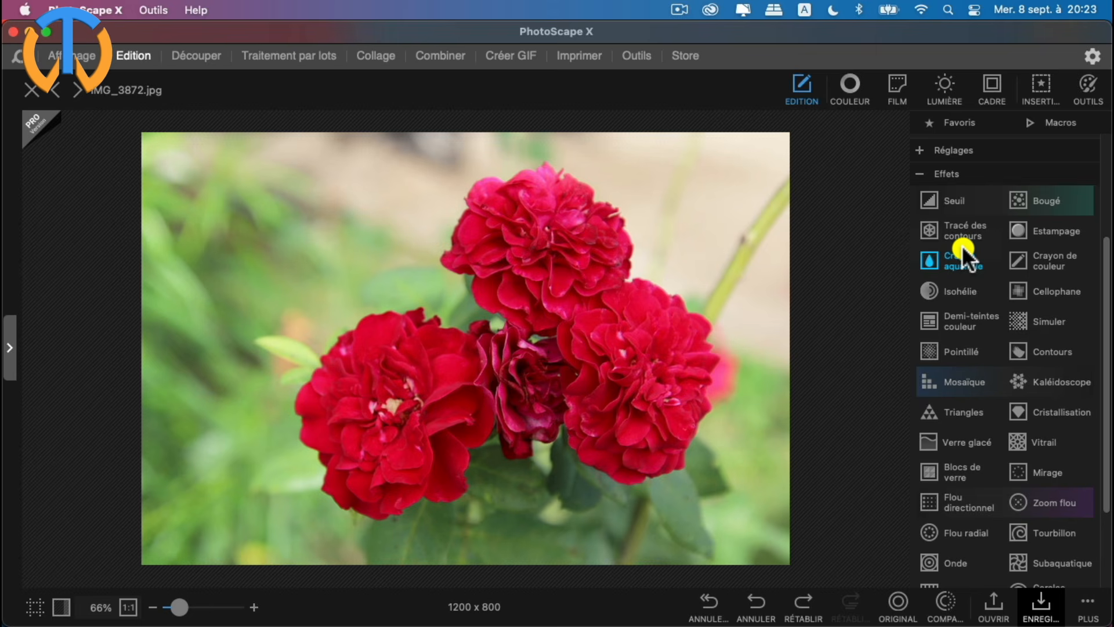
left_click(1050, 261)
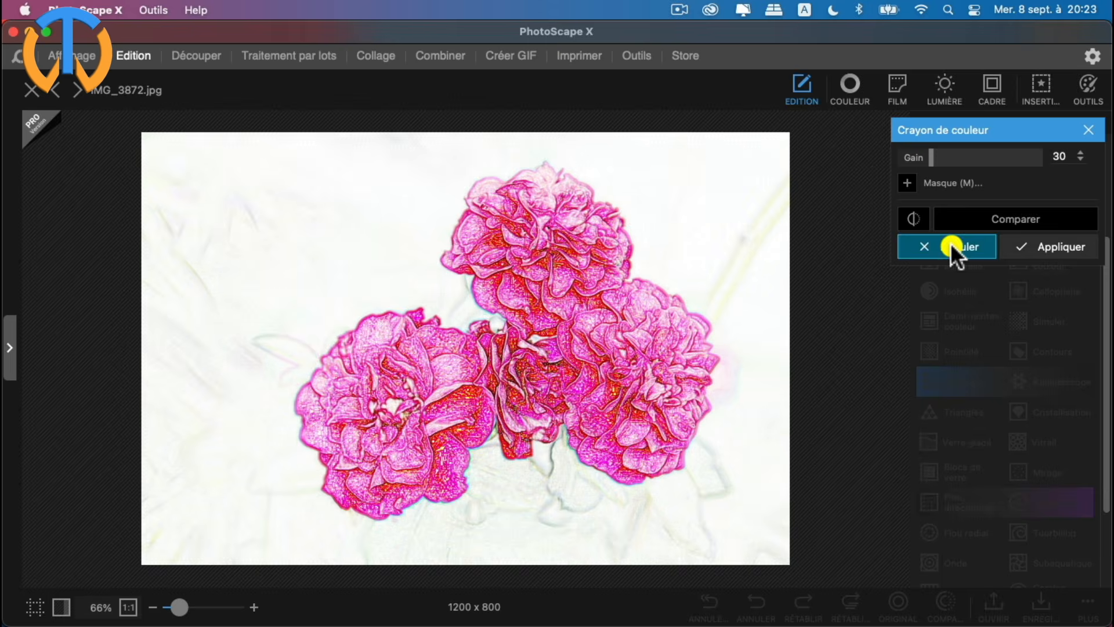
left_click(950, 242)
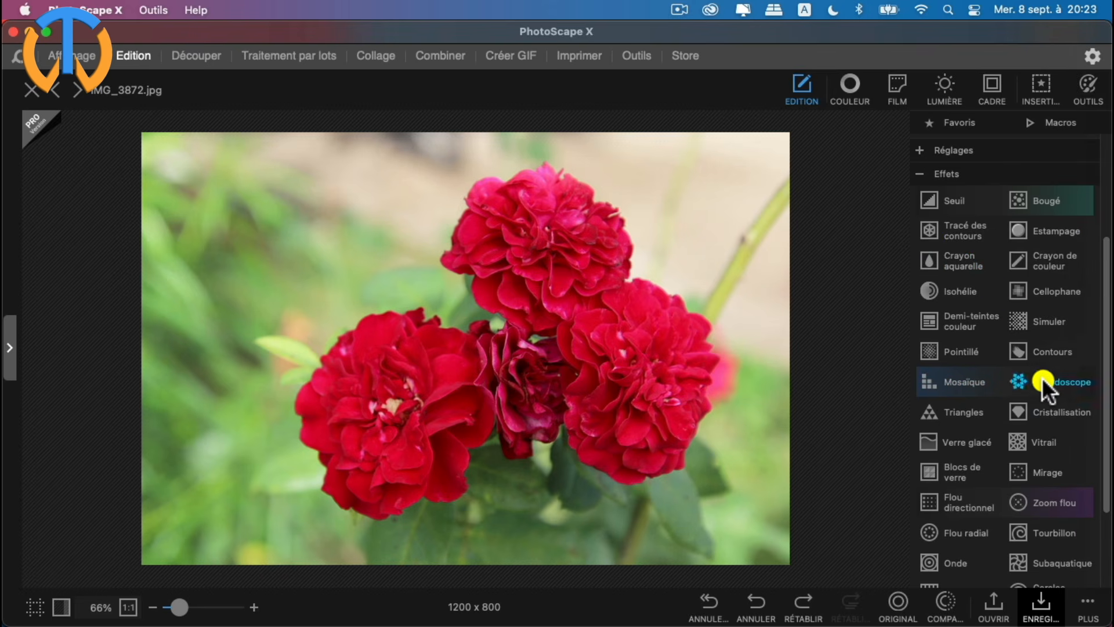
Step: Try the Mosaïque effect with types #1 to #3, a gain of 43 and its mask options, and cancel it
left_click(984, 378)
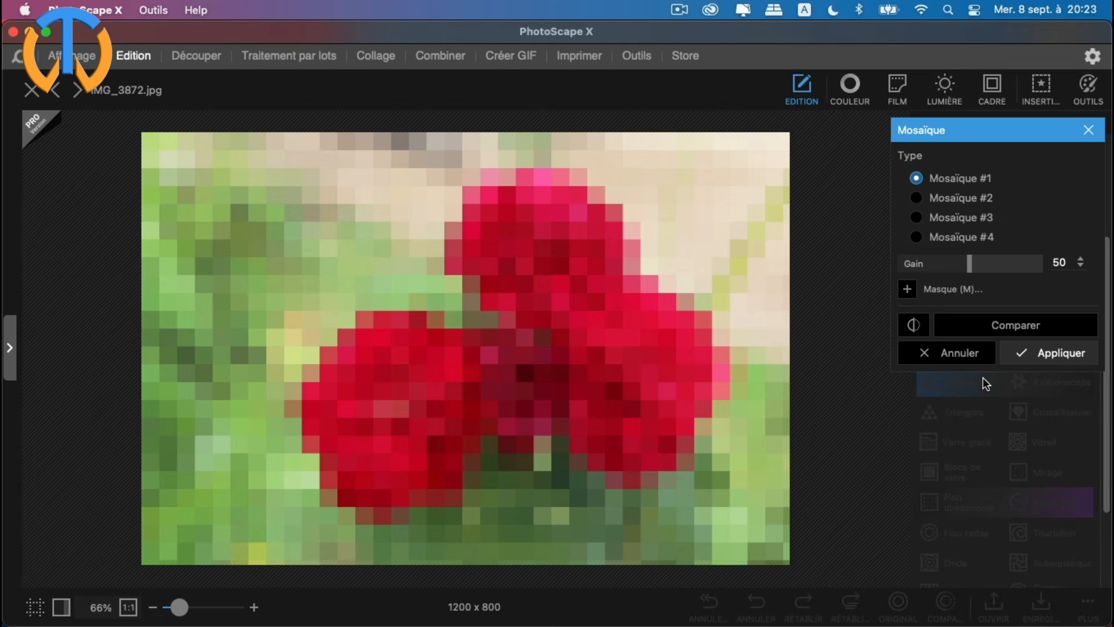
left_click(918, 177)
left_click(917, 198)
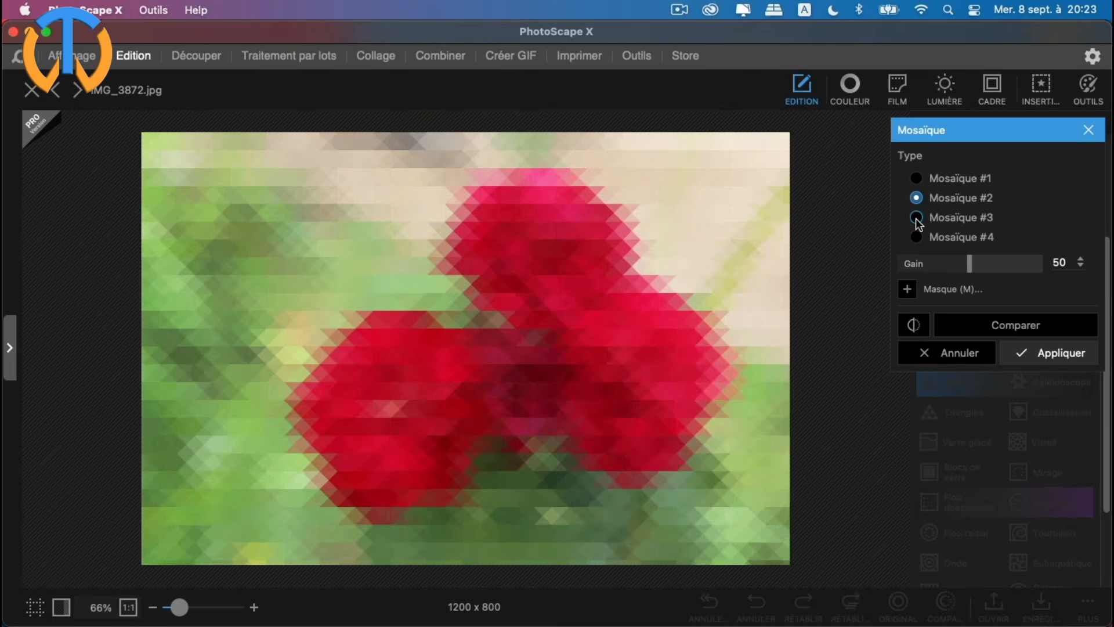
left_click(916, 219)
left_click(916, 178)
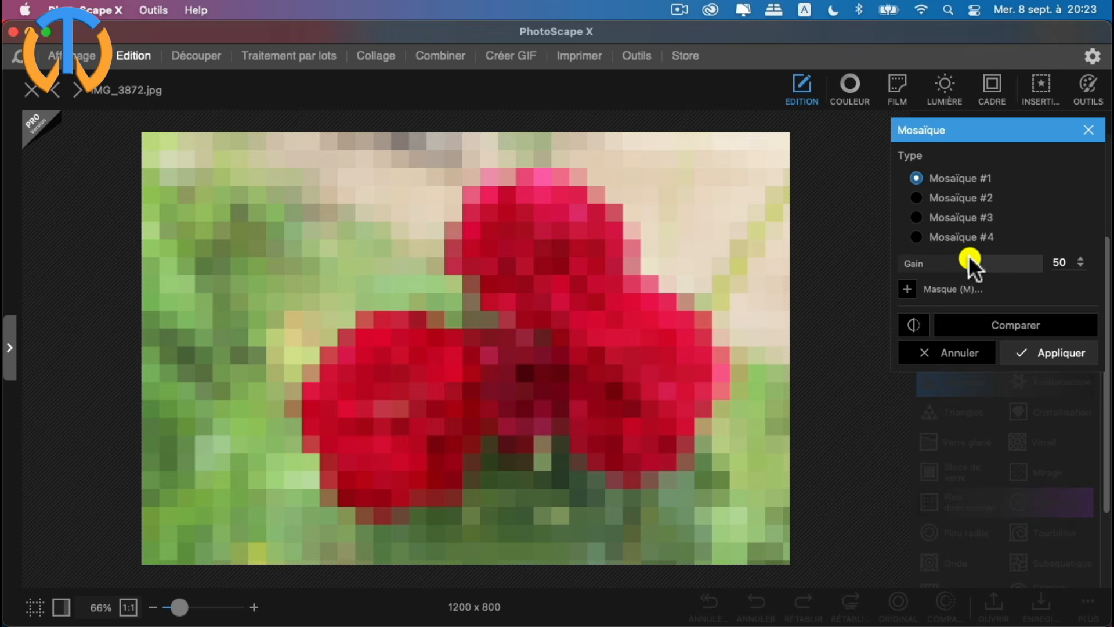
mouse_move(969, 256)
left_mouse_down()
mouse_move(936, 262)
mouse_move(958, 261)
left_mouse_up()
left_click(911, 287)
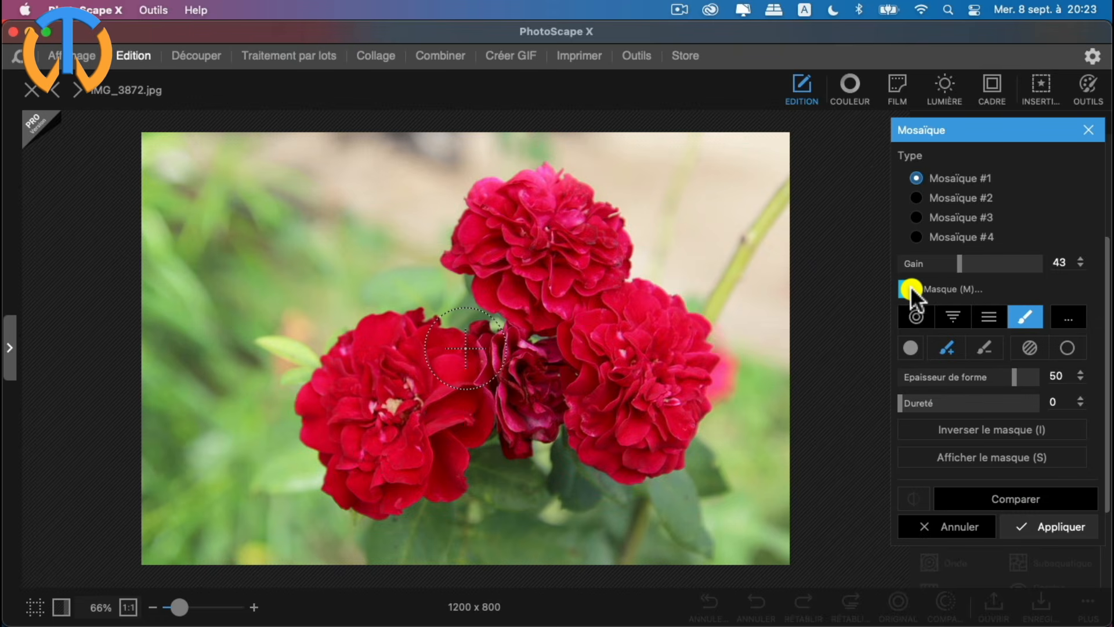
left_click(906, 288)
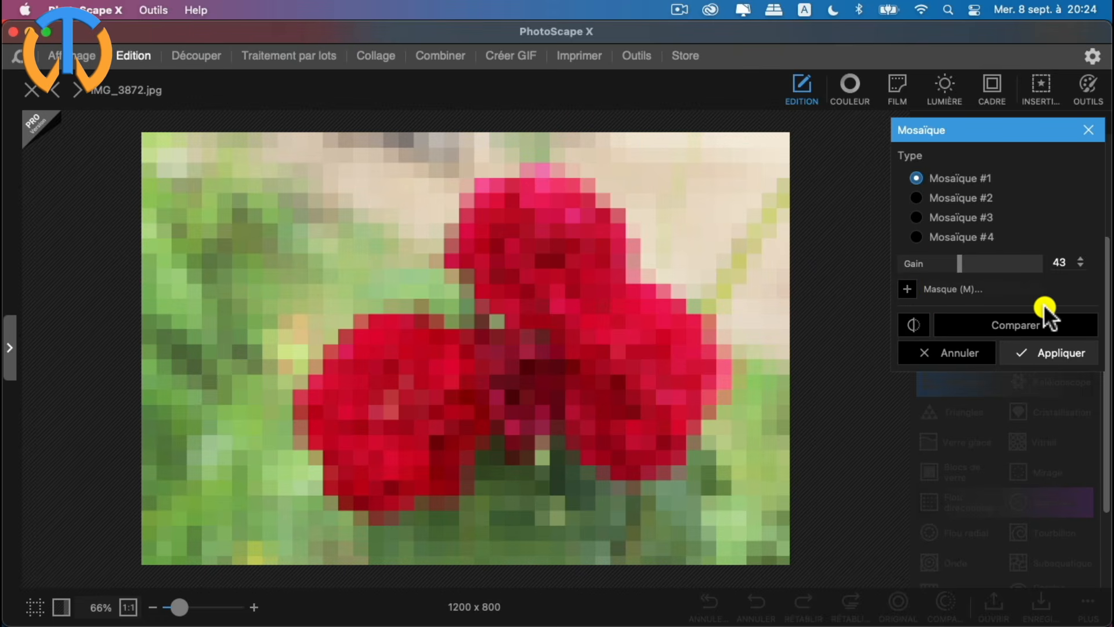
left_click(949, 352)
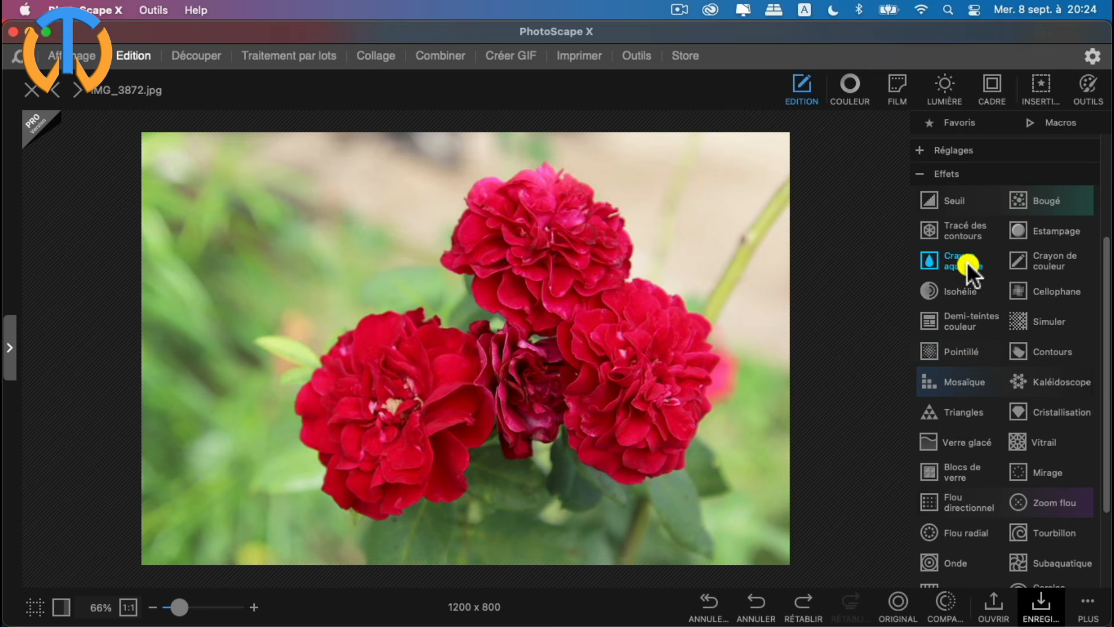
Step: Try the Blocs de verre effect with a width of 28 in grid, vertical and horizontal modes, cancel it and collapse Effets
scroll(981, 325, "up", 1)
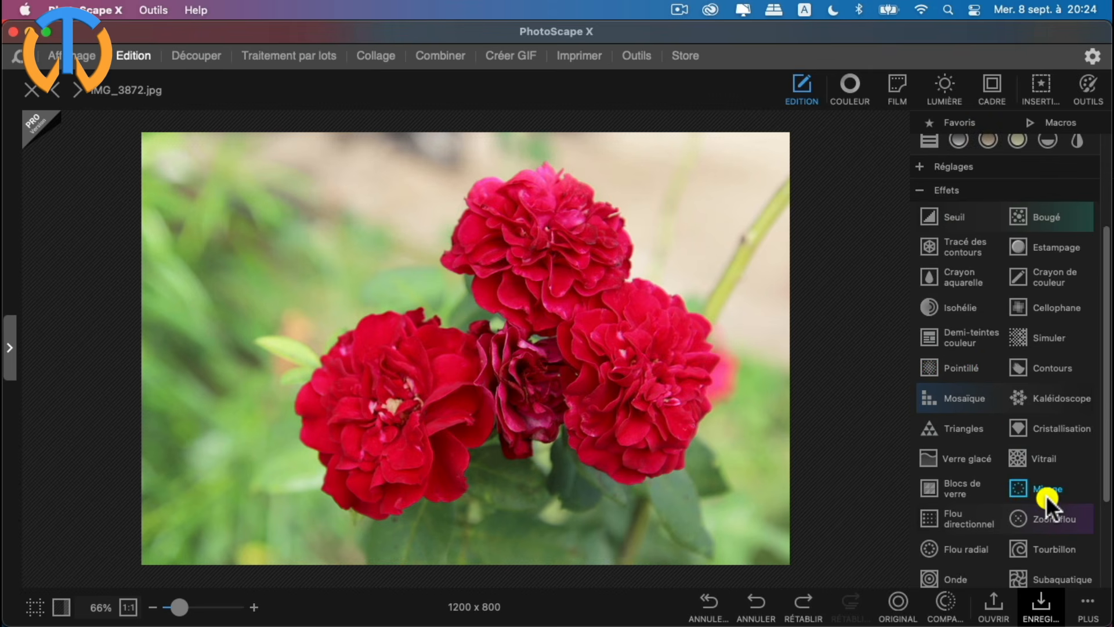
left_click(959, 490)
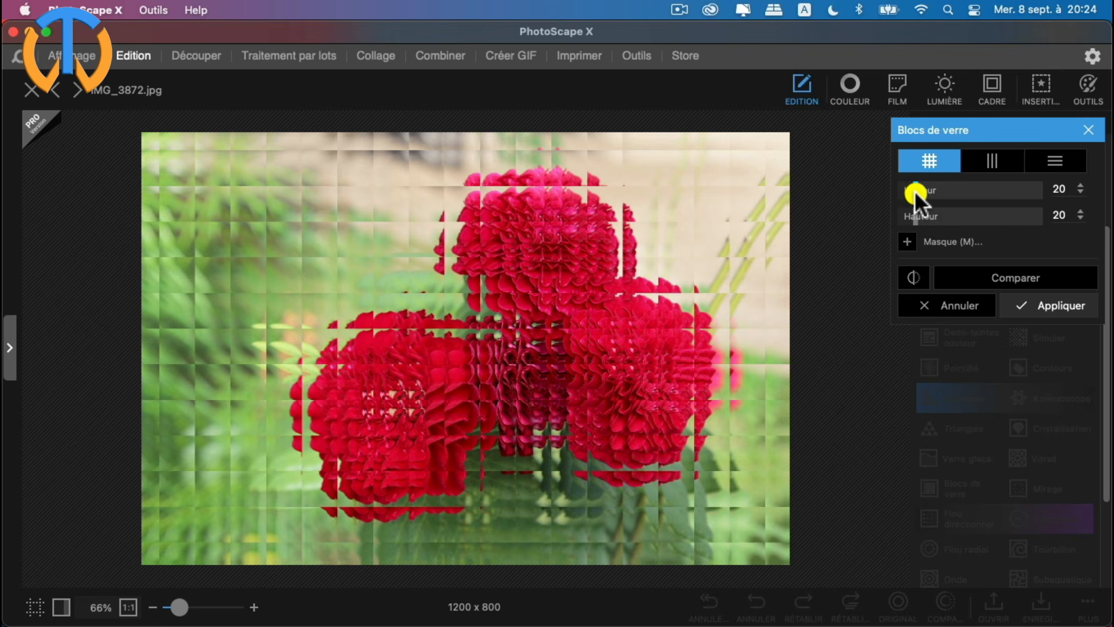
mouse_move(914, 190)
left_mouse_down()
mouse_move(944, 191)
mouse_move(935, 196)
left_mouse_up()
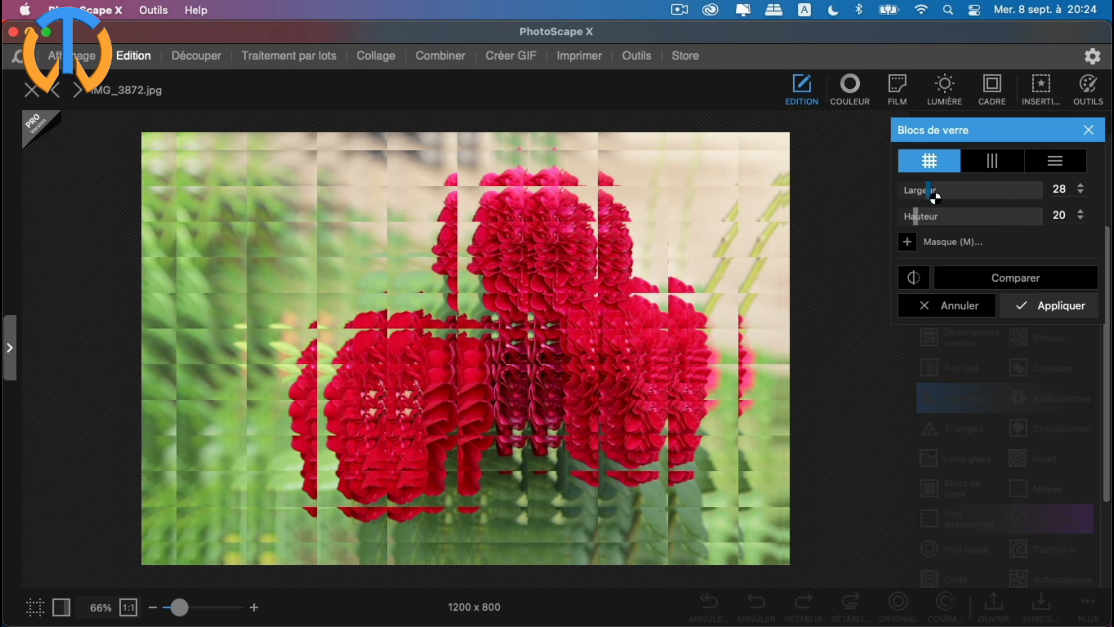
left_click(1000, 164)
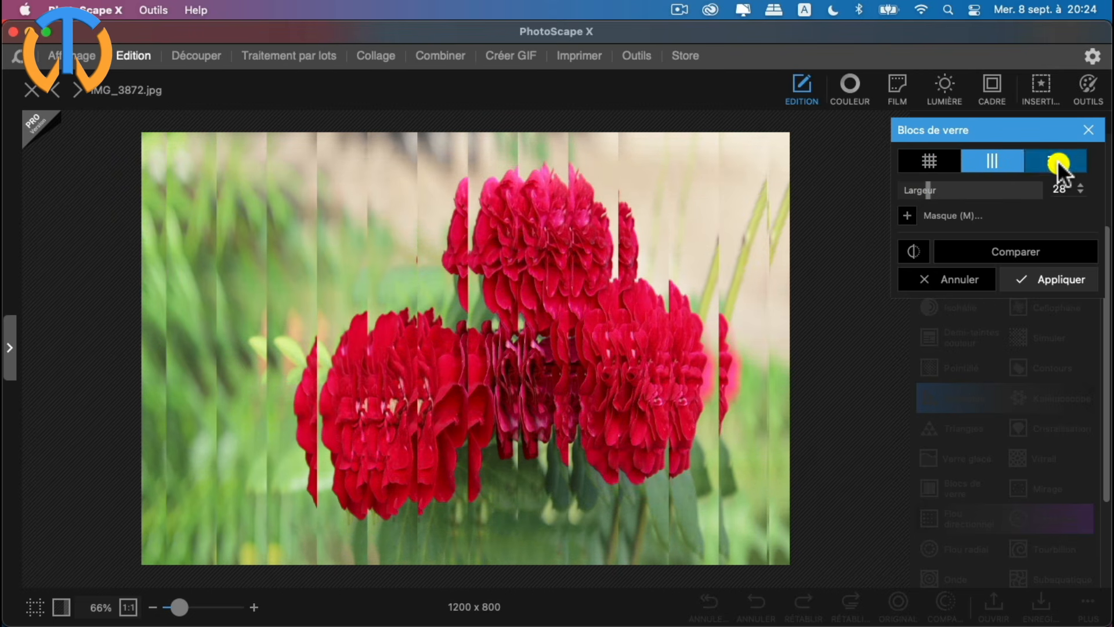
left_click(1058, 161)
left_click(929, 166)
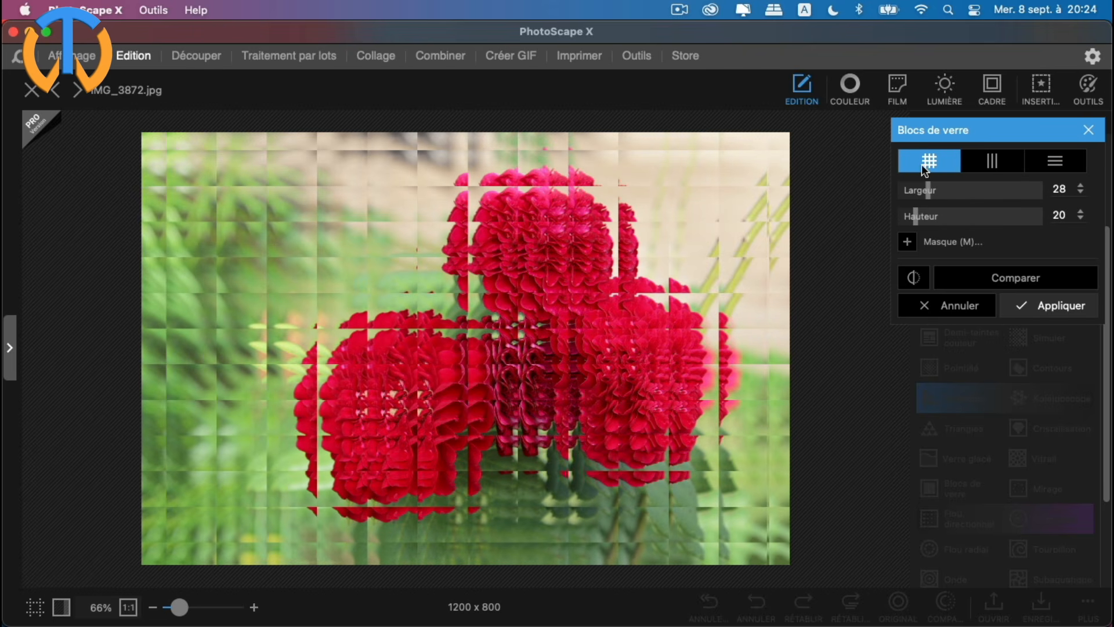
left_click(952, 303)
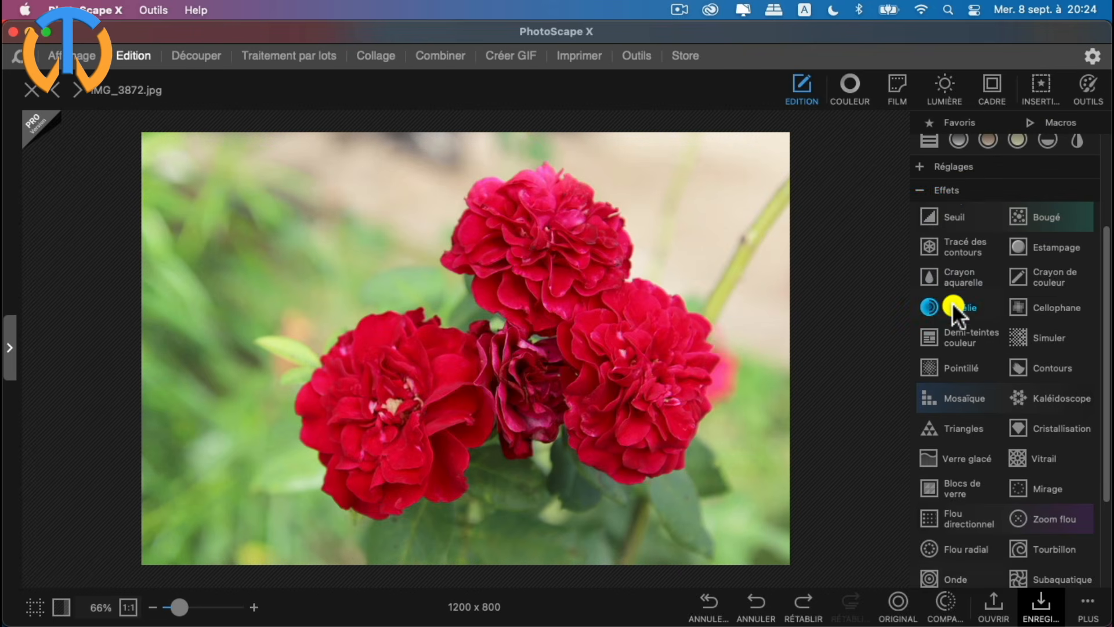
left_click(952, 190)
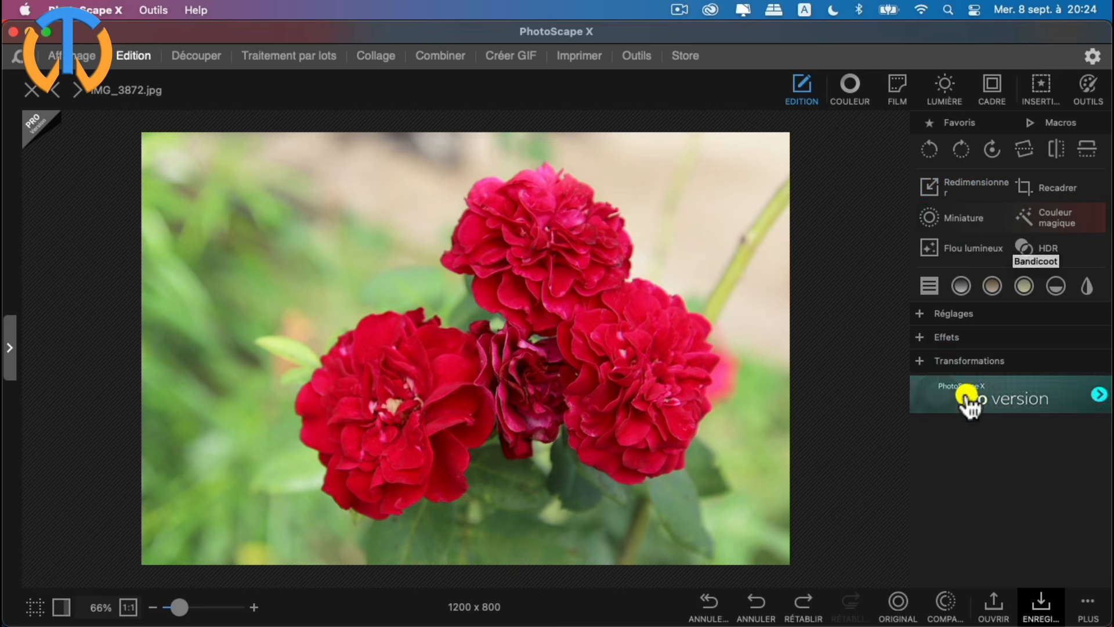
Step: Try the Petite planète transformation with zoom 36 and fusion 21, cancel it and collapse the Transformations category
left_click(960, 360)
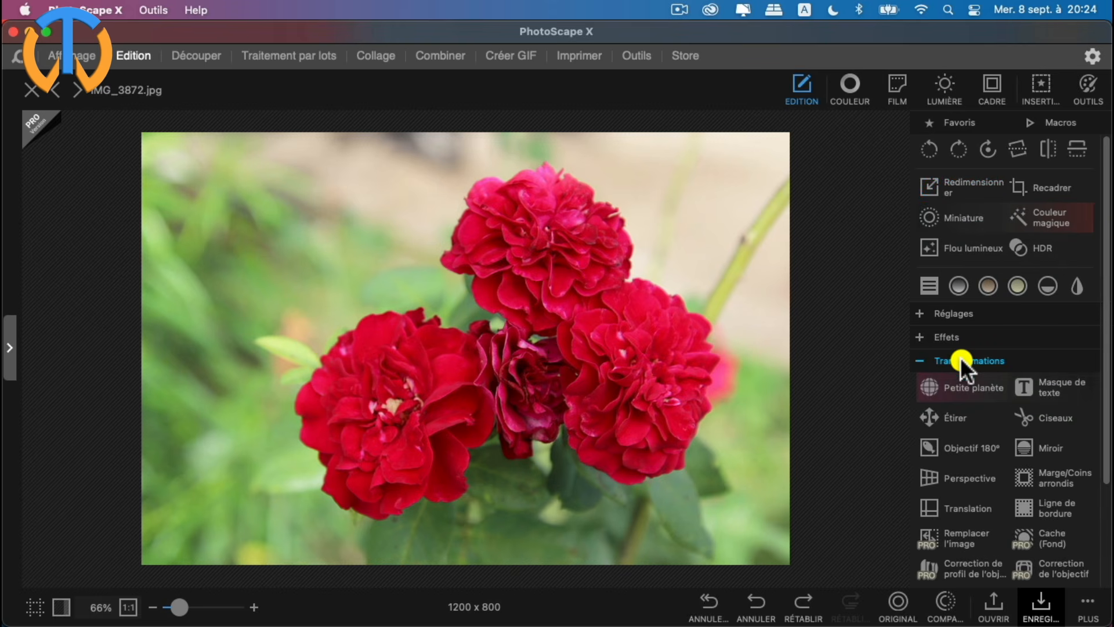
scroll(990, 357, "down", 2)
scroll(990, 358, "down", 1)
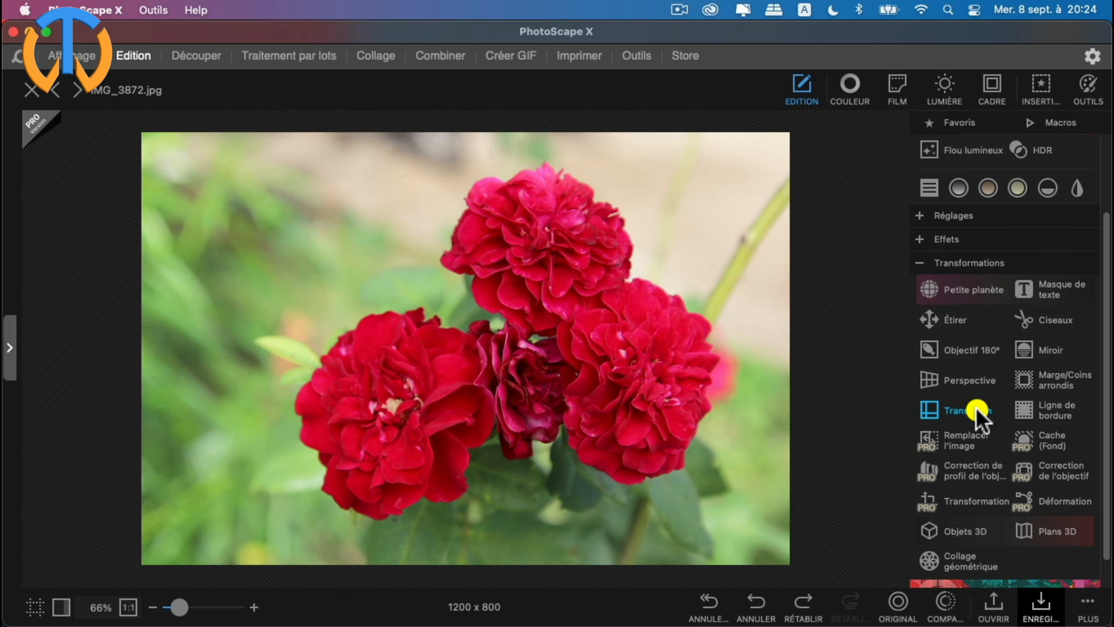
left_click(963, 291)
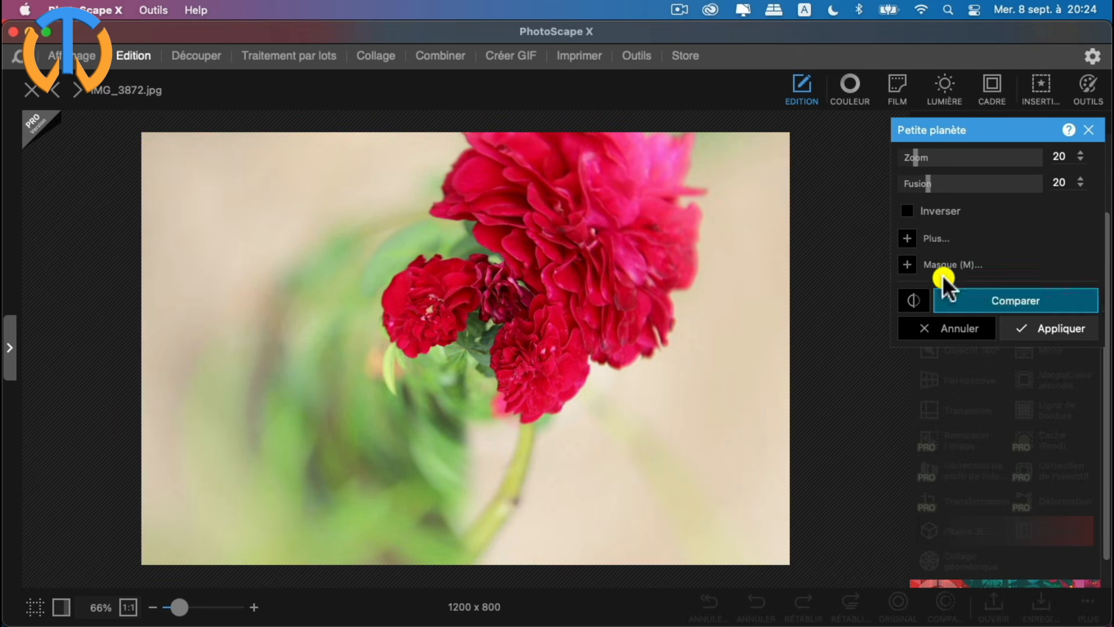
left_click_drag(917, 156, 931, 186)
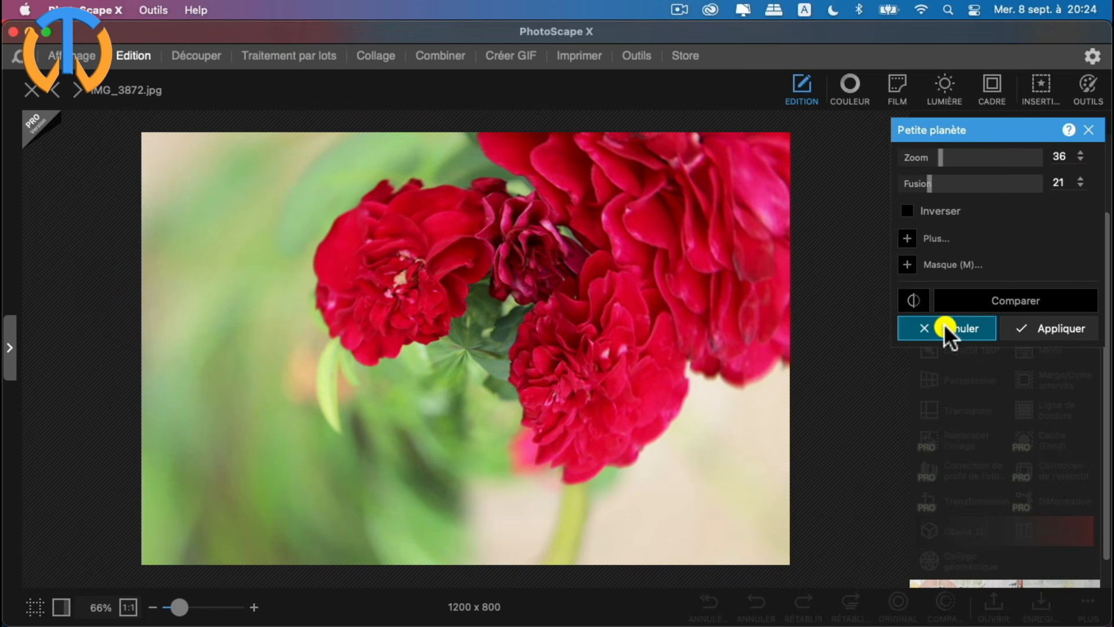
left_click(942, 328)
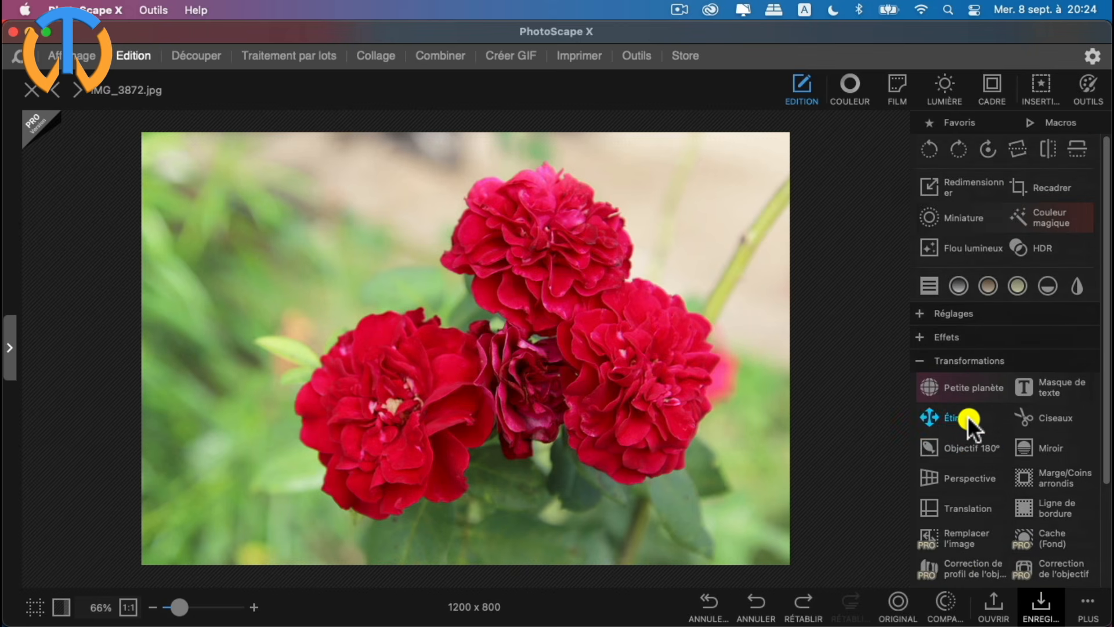
left_click(971, 360)
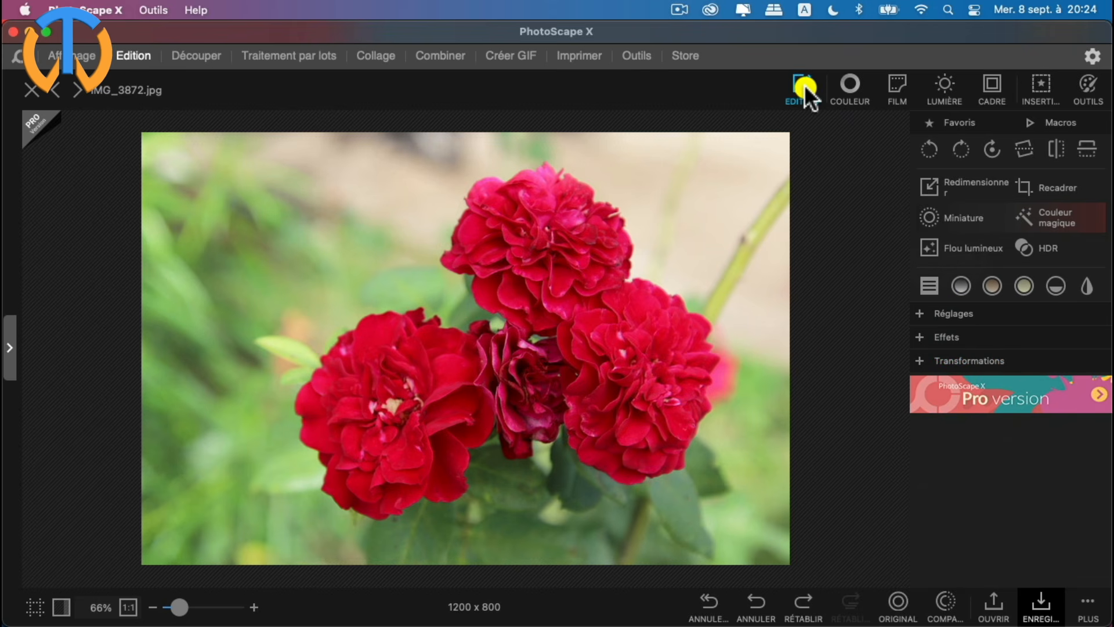
Step: In the colour adjustments, set Obscurcir to 24, Approfondir to 9, Vibrance to 23 and Clarté to 14
left_click(847, 87)
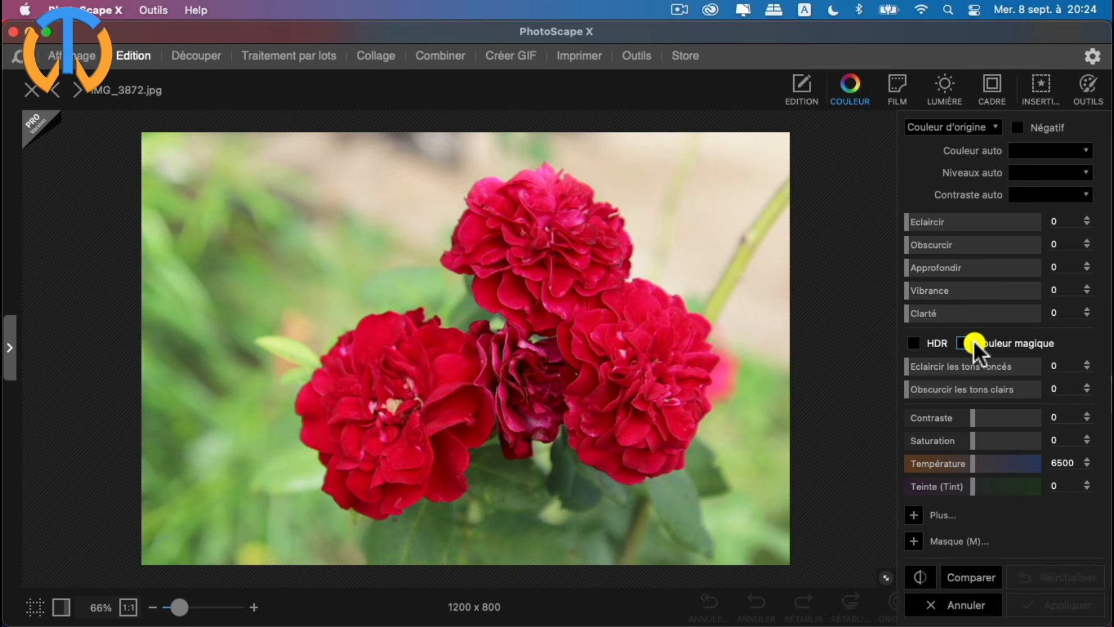
left_click(911, 224)
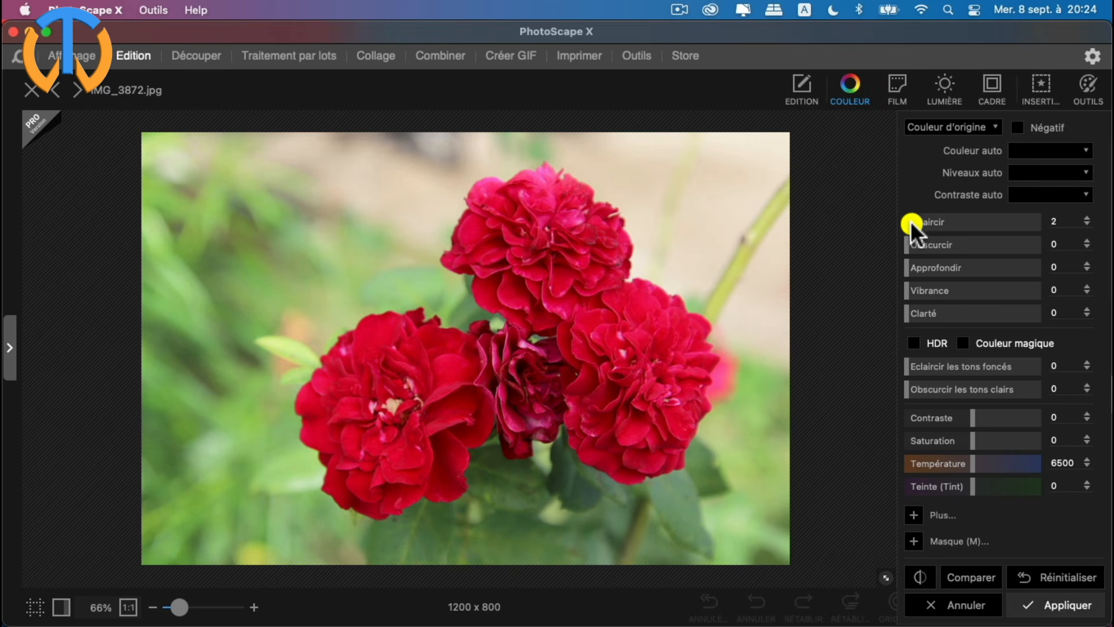
left_click_drag(911, 224, 929, 320)
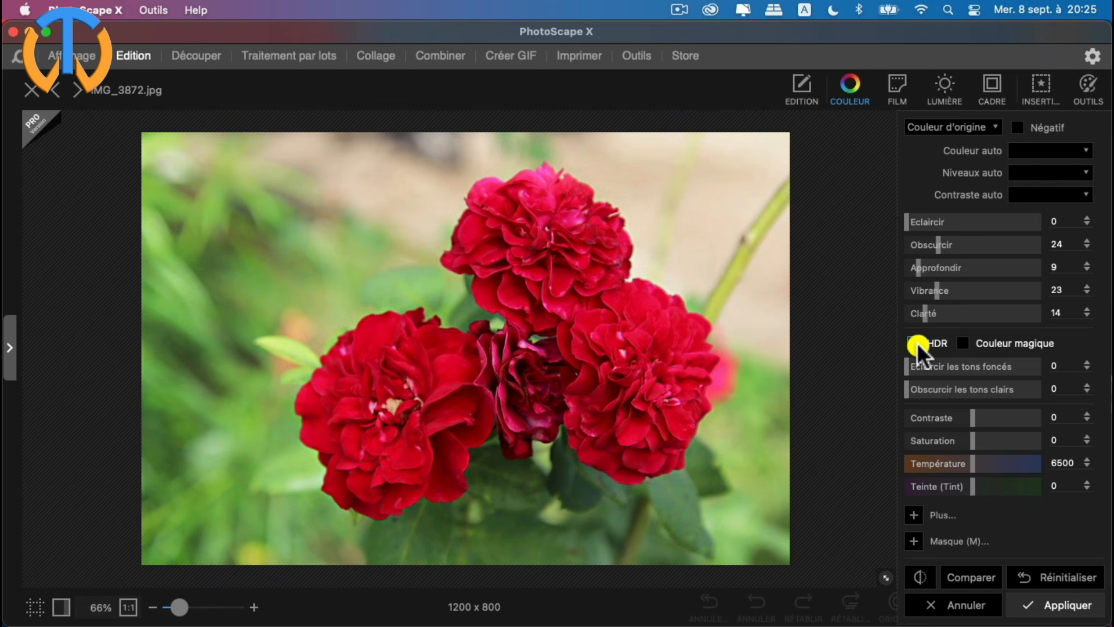
Step: Try the HDR and Couleur magique options and the dark and light tone sliders, restoring each to its initial state
left_click(916, 343)
left_click(915, 343)
left_click(964, 343)
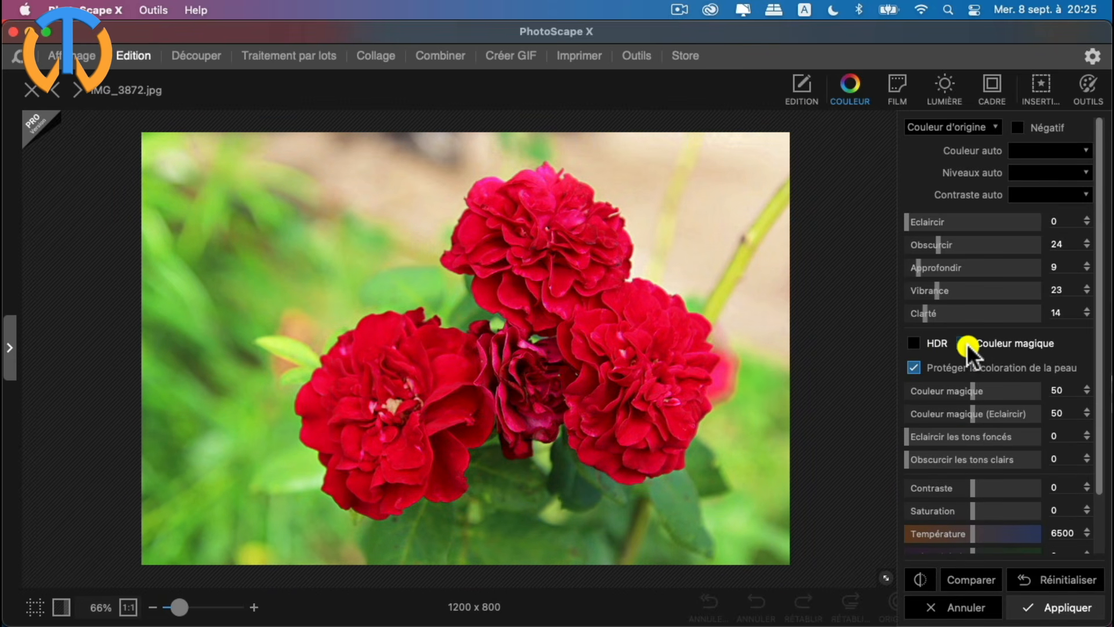
left_click(968, 344)
left_click_drag(908, 370, 896, 393)
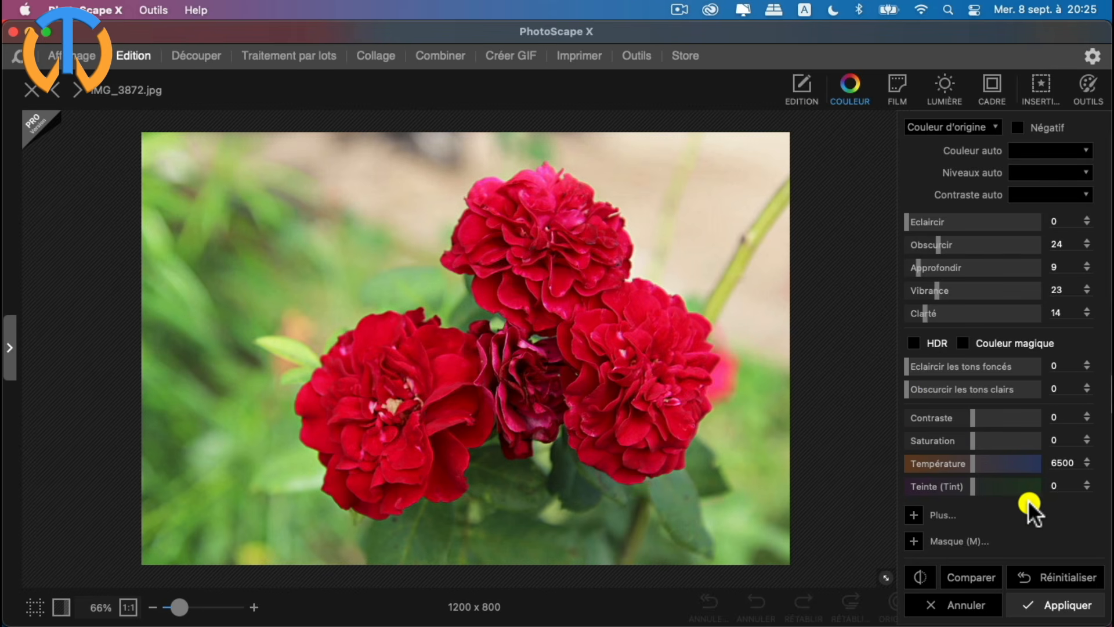
Step: Show the mask options in the colour adjustments and go through the radial, linear, mirrored and brush mask modes
left_click(912, 543)
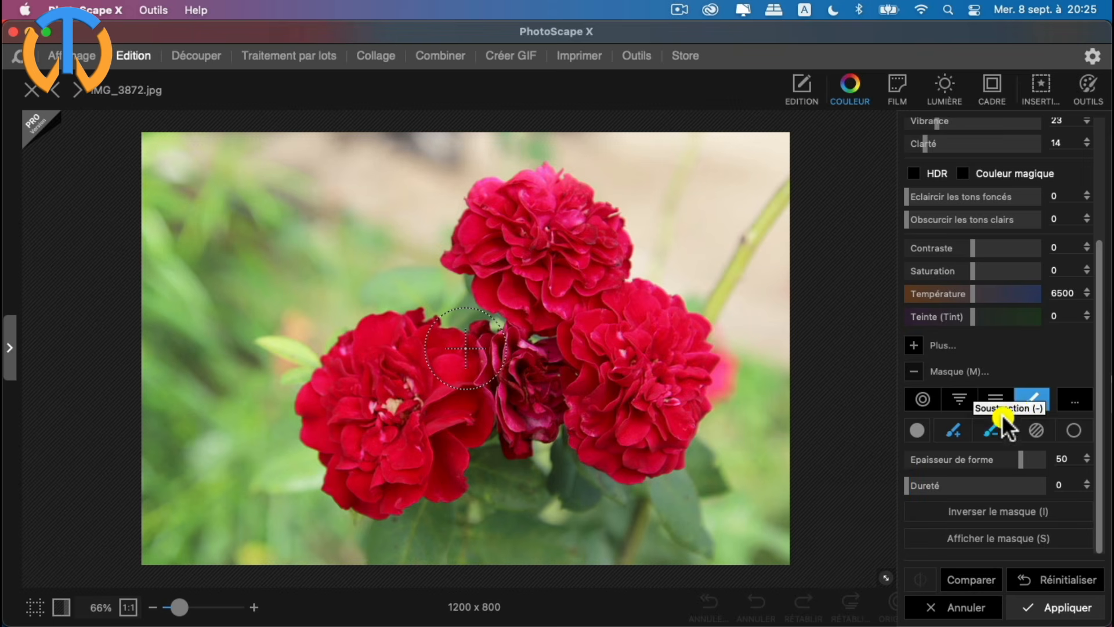
left_click(925, 399)
left_click(960, 484)
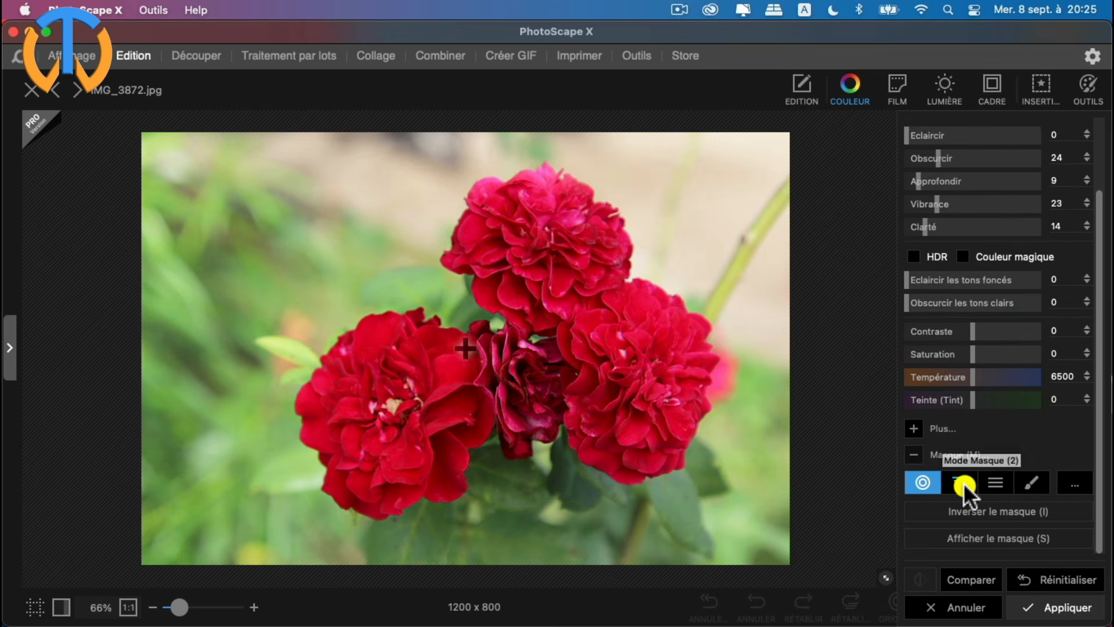
left_click(996, 483)
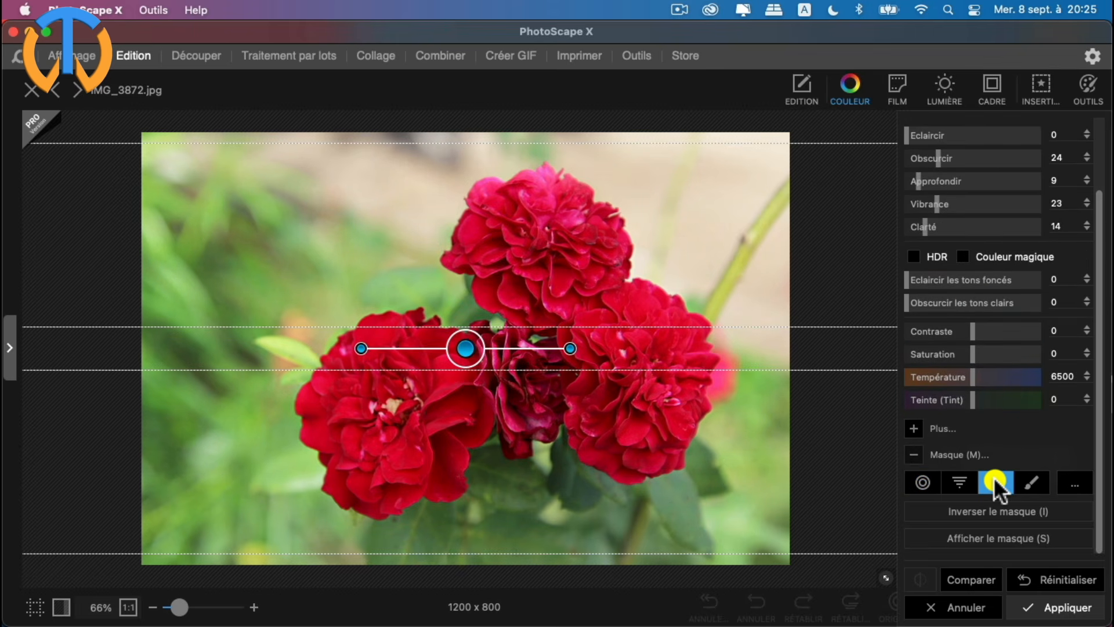
left_click(1031, 486)
Step: Keep the round shape for the mask brush and set the brush rotation to 45°
left_click(917, 513)
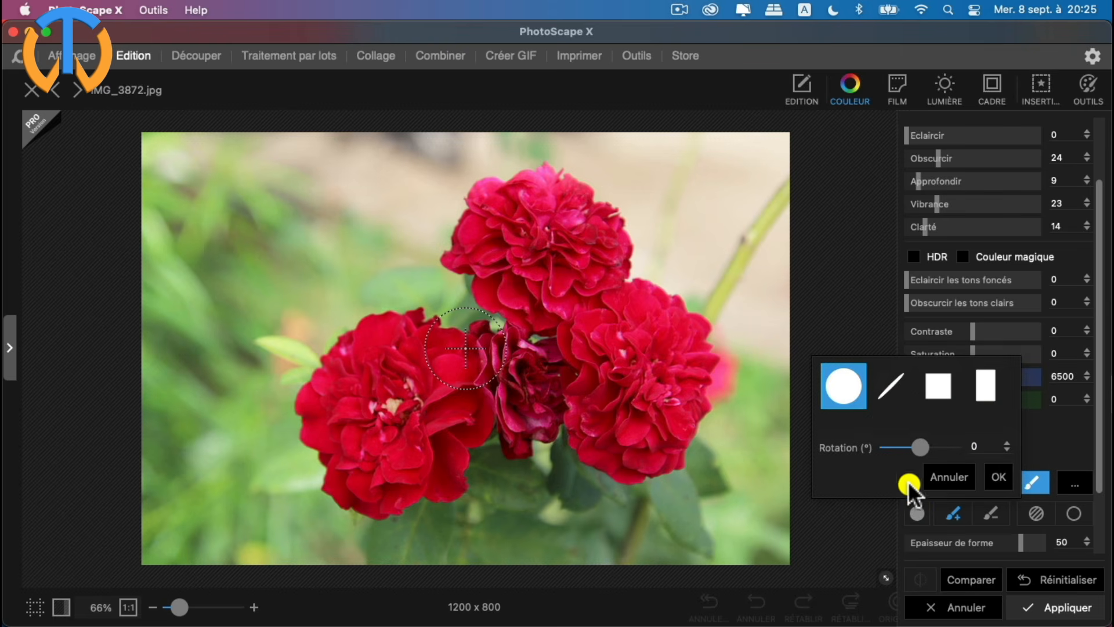
left_click_drag(919, 451, 928, 451)
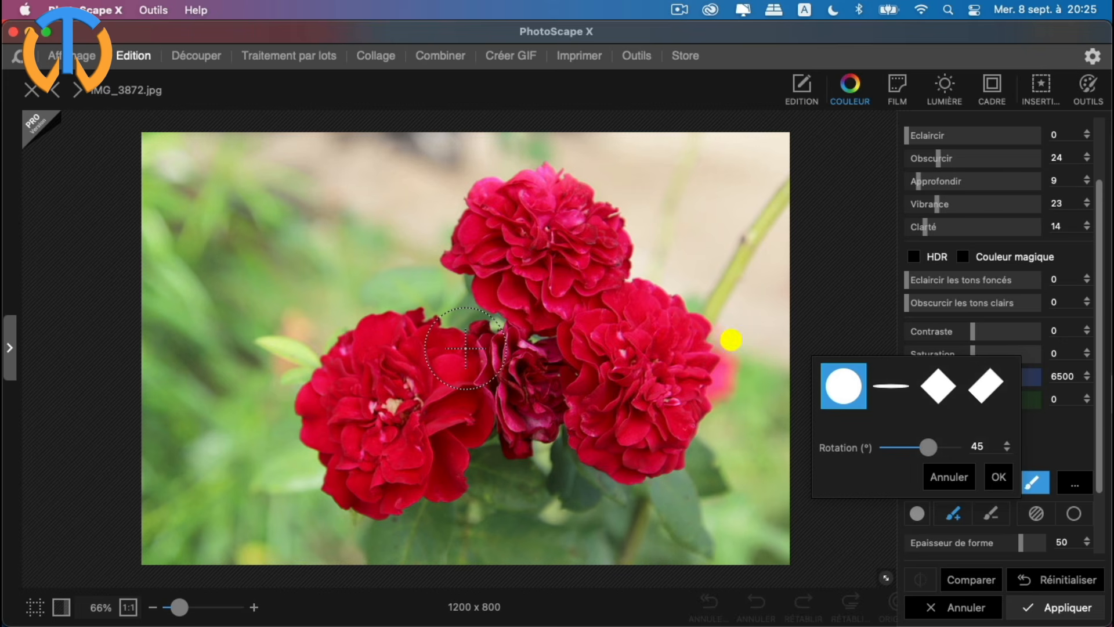
left_click(997, 478)
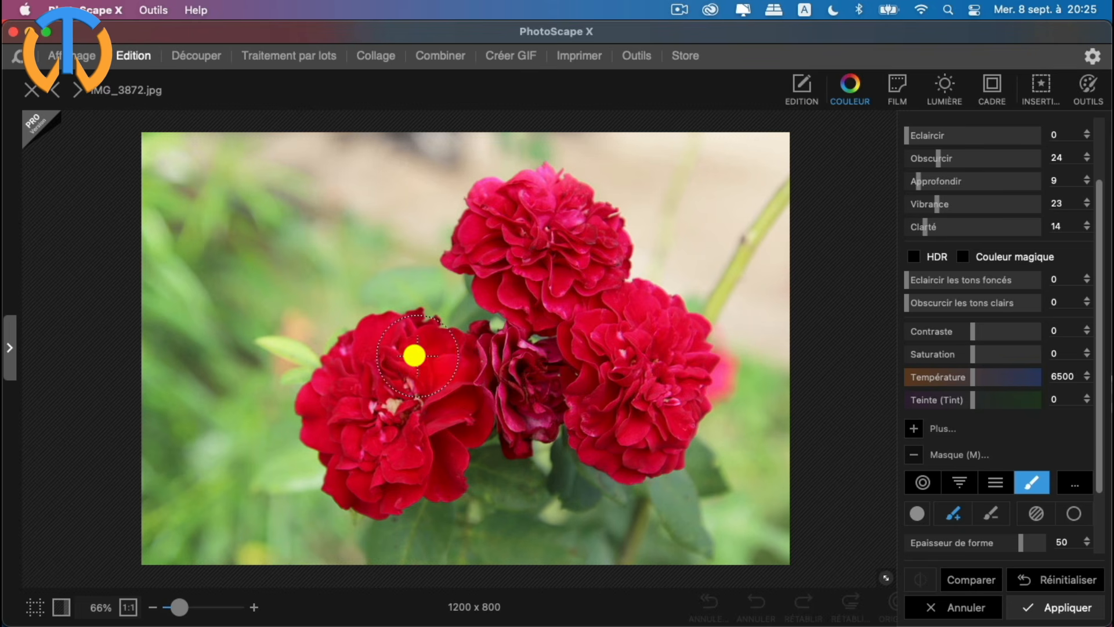
Step: Paint the mask over the lower-left rose, try a contrast of 77, reset it and cancel the colour adjustments
mouse_move(340, 391)
left_mouse_down()
mouse_move(332, 439)
mouse_move(359, 484)
mouse_move(442, 466)
mouse_move(408, 424)
mouse_move(348, 415)
mouse_move(367, 383)
mouse_move(401, 404)
mouse_move(459, 401)
mouse_move(468, 414)
mouse_move(465, 358)
mouse_move(392, 337)
mouse_move(340, 342)
mouse_move(326, 419)
mouse_move(343, 453)
mouse_move(387, 466)
mouse_move(458, 412)
left_mouse_up()
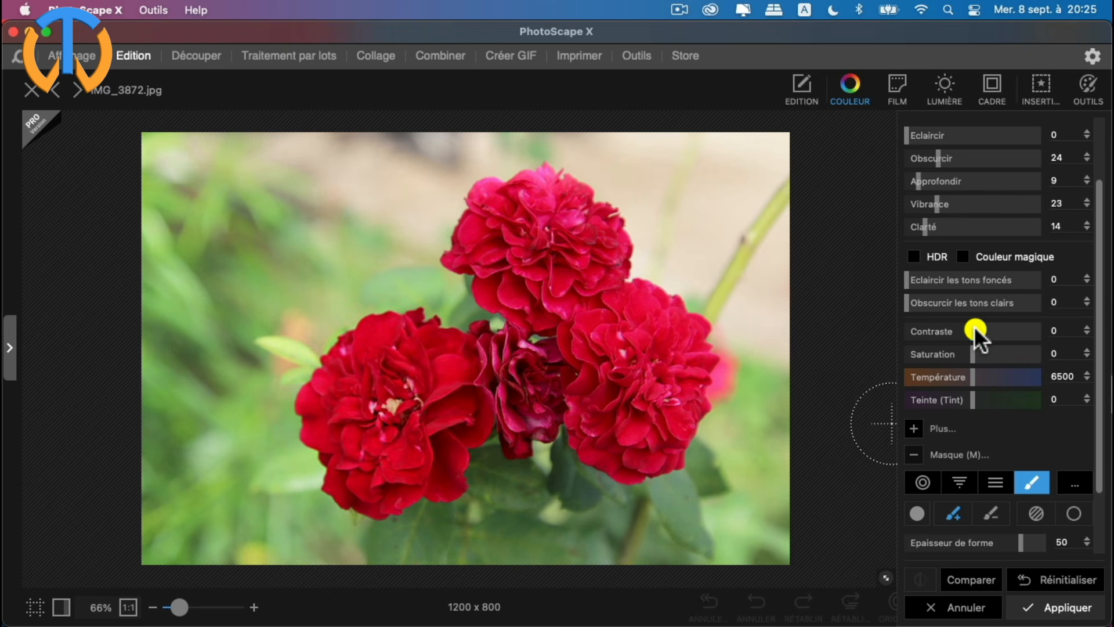
left_click_drag(974, 331, 1023, 333)
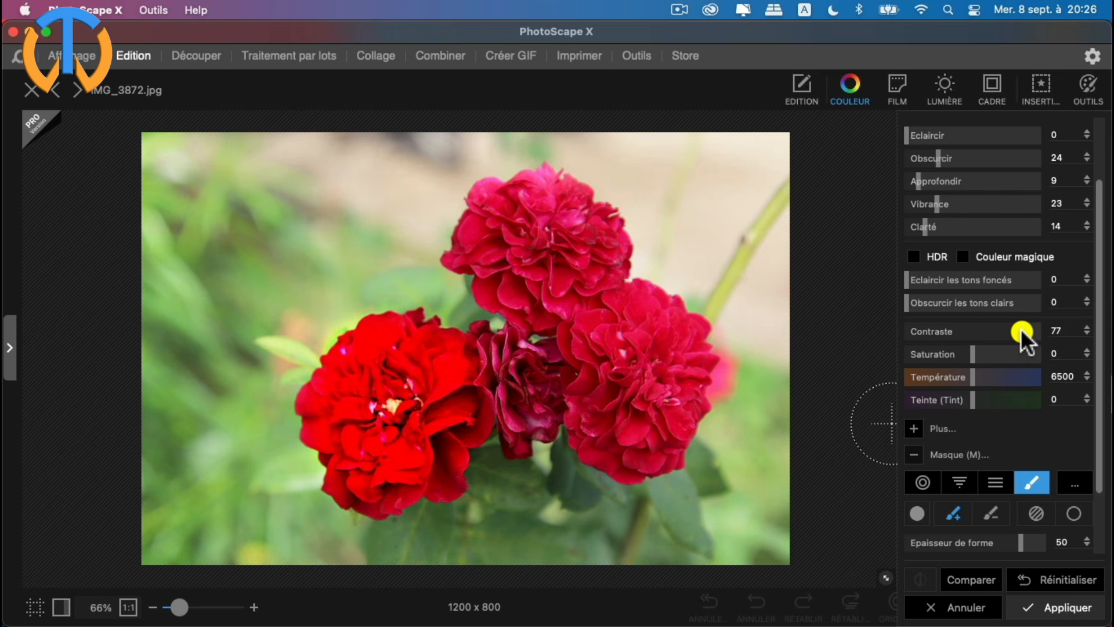
mouse_move(423, 393)
left_mouse_down()
mouse_move(399, 398)
mouse_move(414, 437)
mouse_move(432, 397)
mouse_move(375, 388)
left_mouse_up()
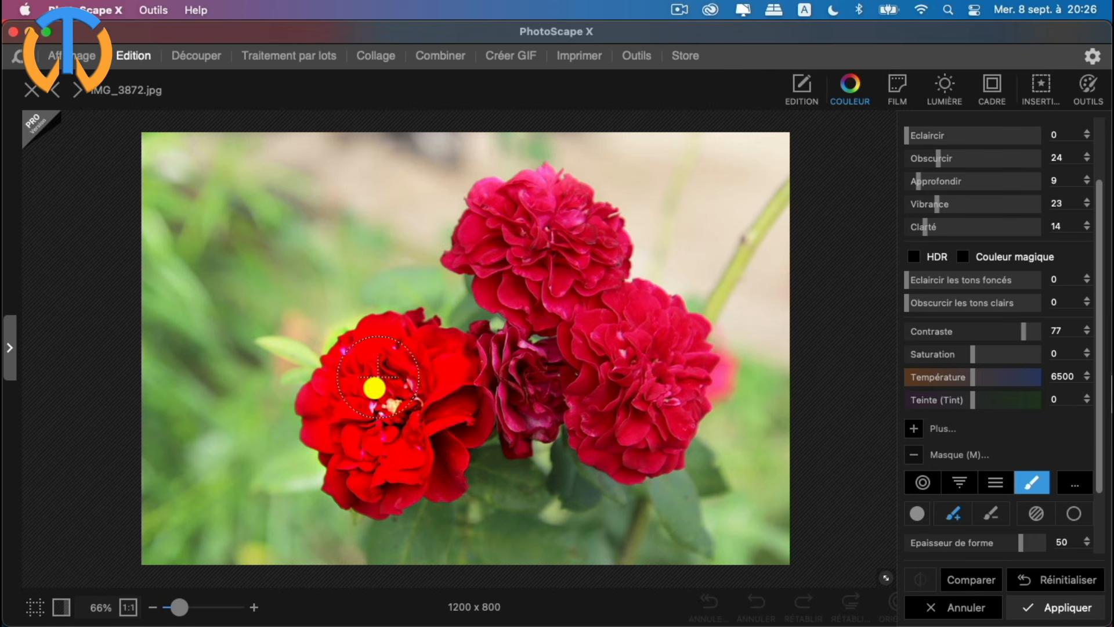
mouse_move(1020, 330)
left_mouse_down()
mouse_move(916, 330)
mouse_move(973, 350)
mouse_move(952, 356)
mouse_move(977, 355)
left_mouse_up()
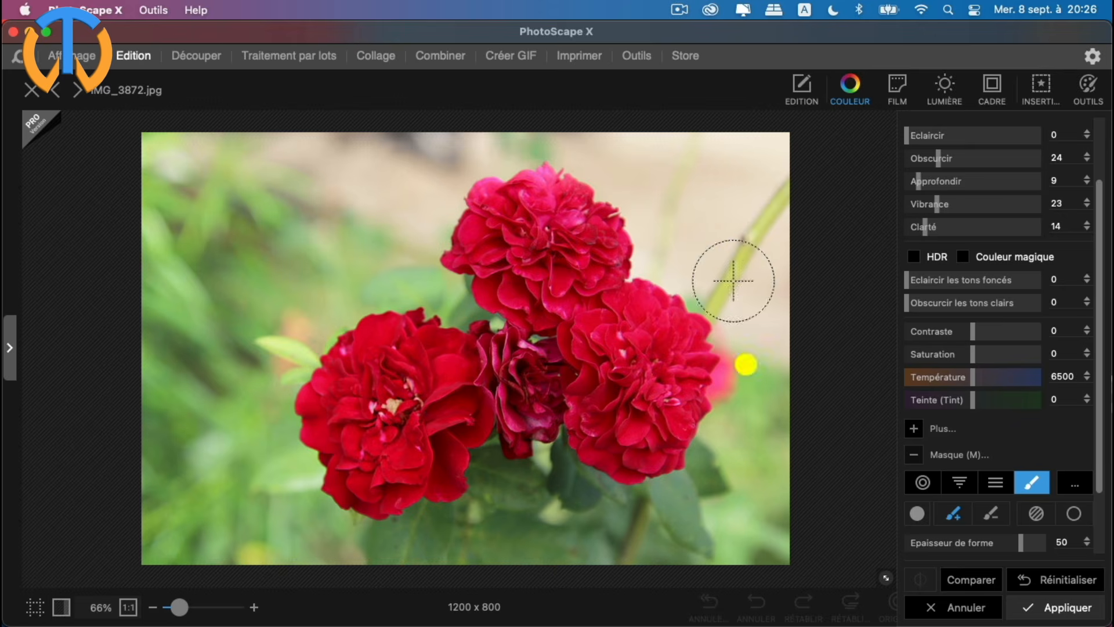
left_click(965, 608)
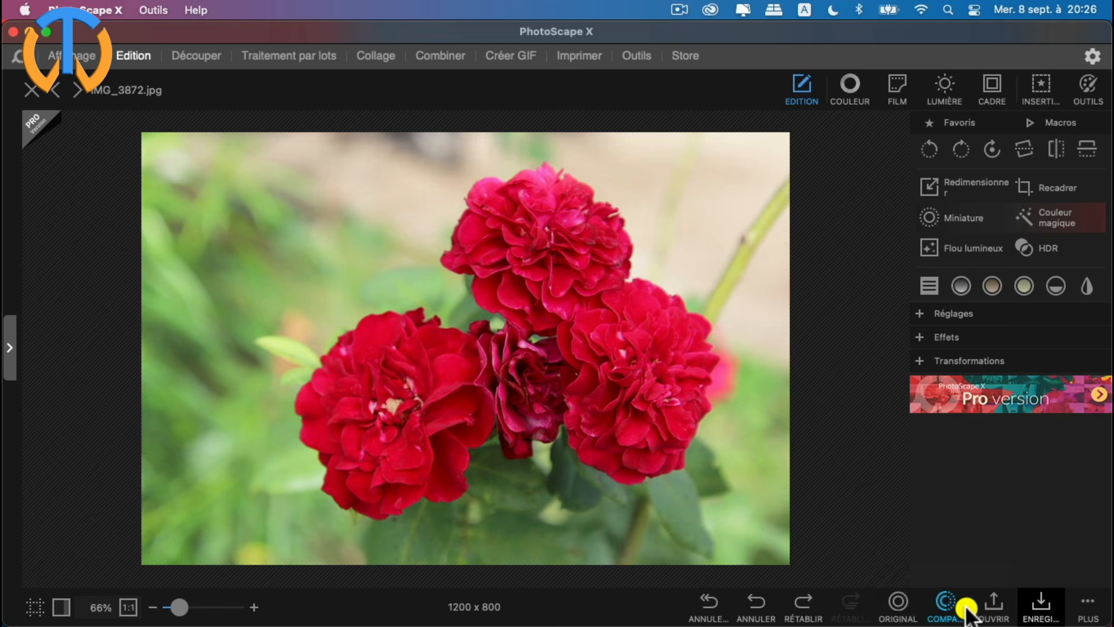
Step: Undo the most recent edit, restore it and reopen the colour adjustments
left_click(753, 609)
left_click(754, 609)
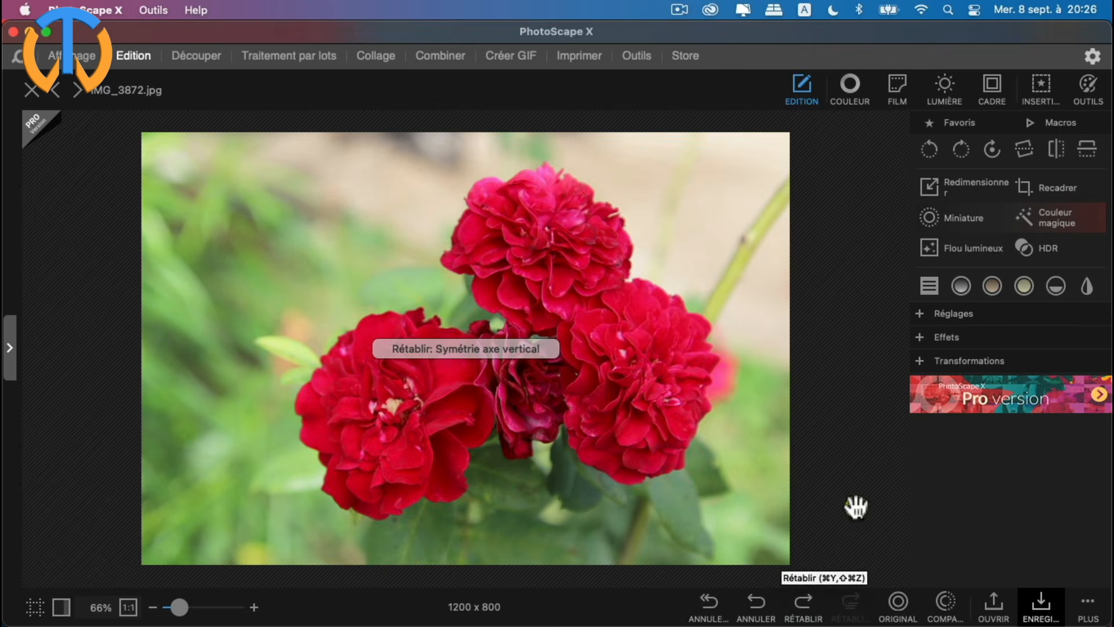
left_click(852, 105)
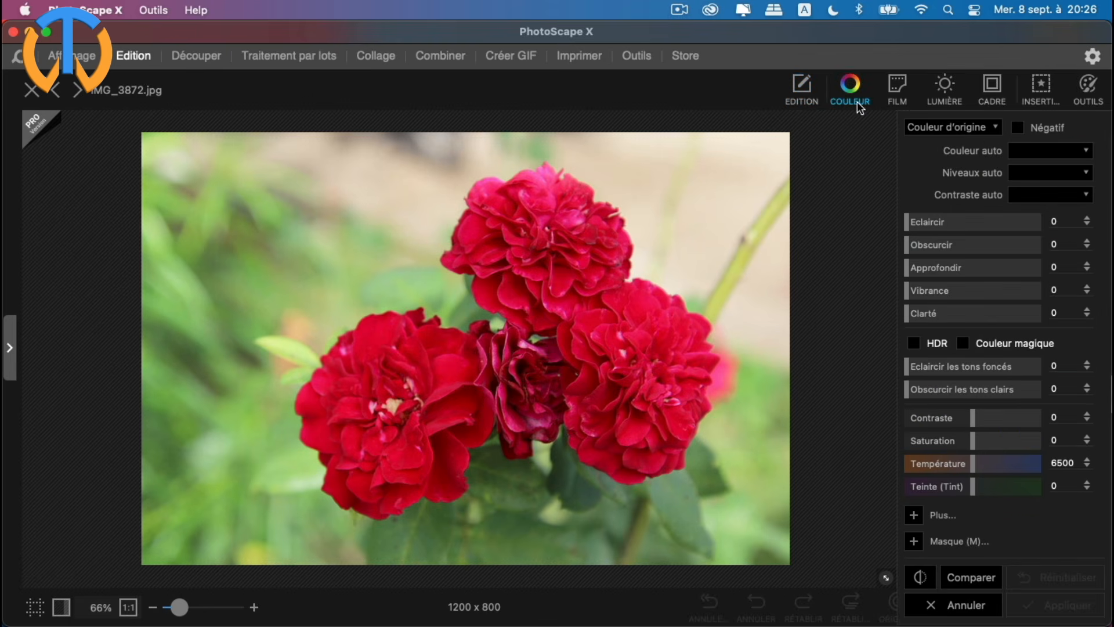
Step: Browse the Film effects: Bichromie, Looks, Incrustations, Saleté, Textures, Extras and Photos anciennes
left_click(898, 87)
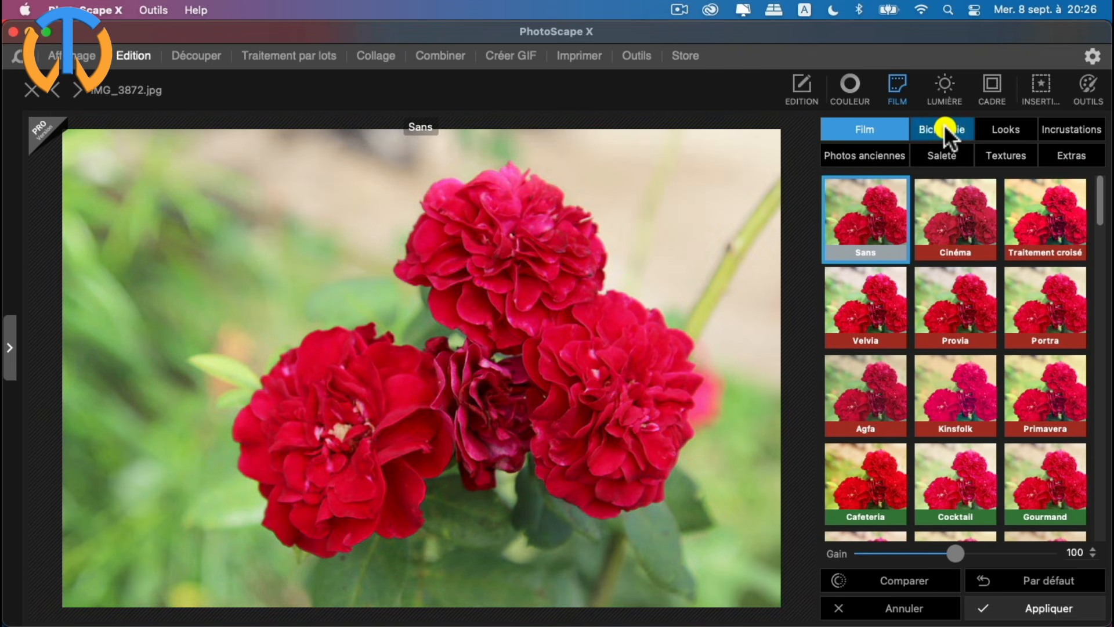
left_click(944, 128)
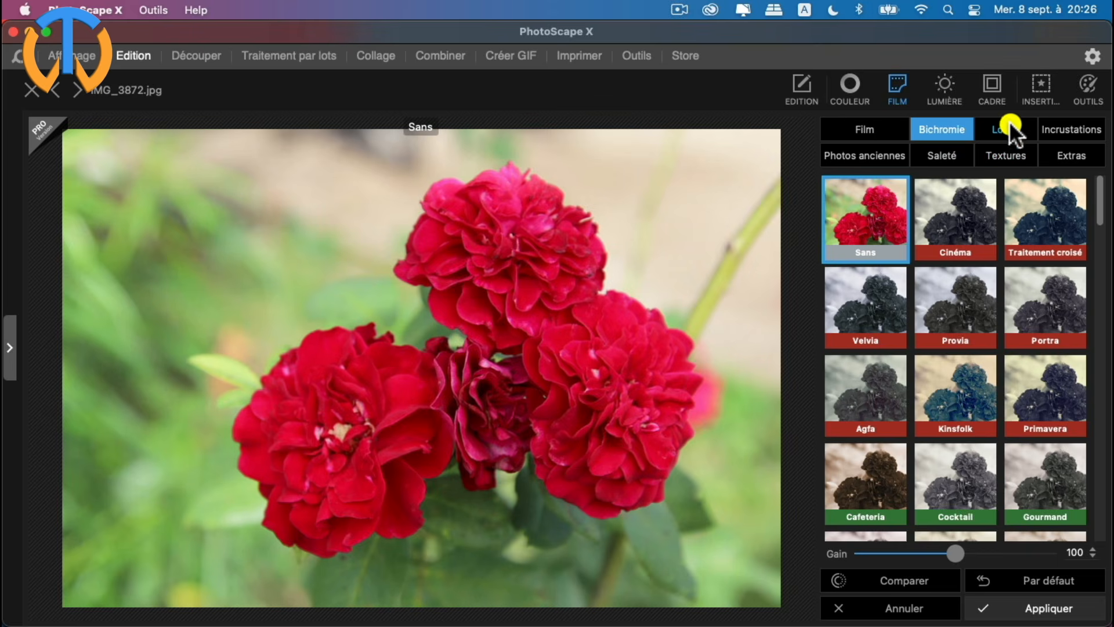
left_click(1009, 127)
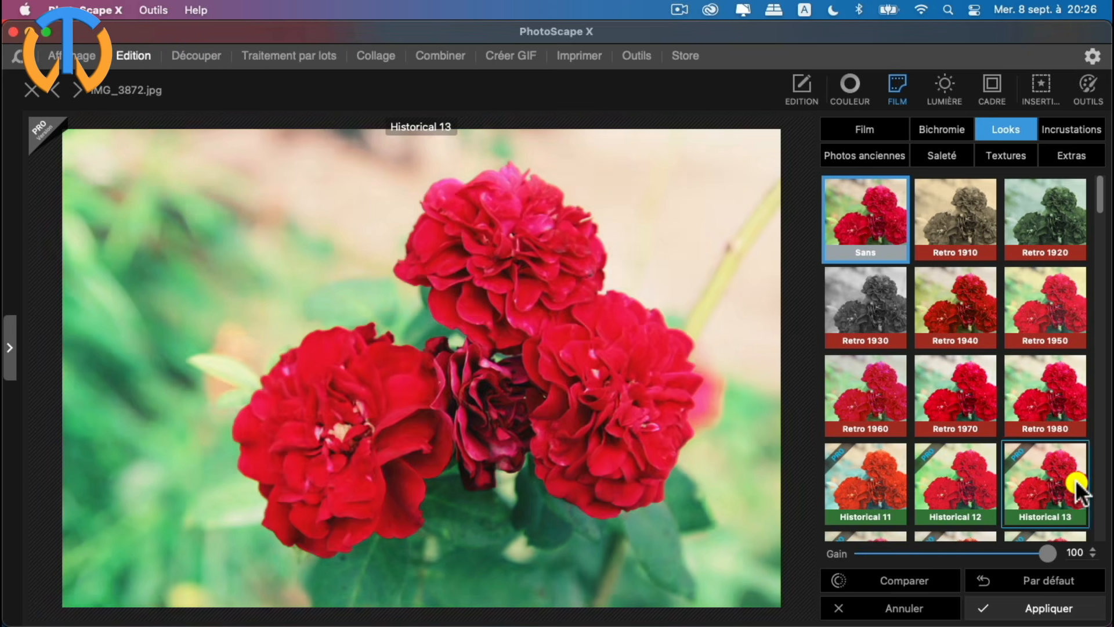
left_click(1077, 128)
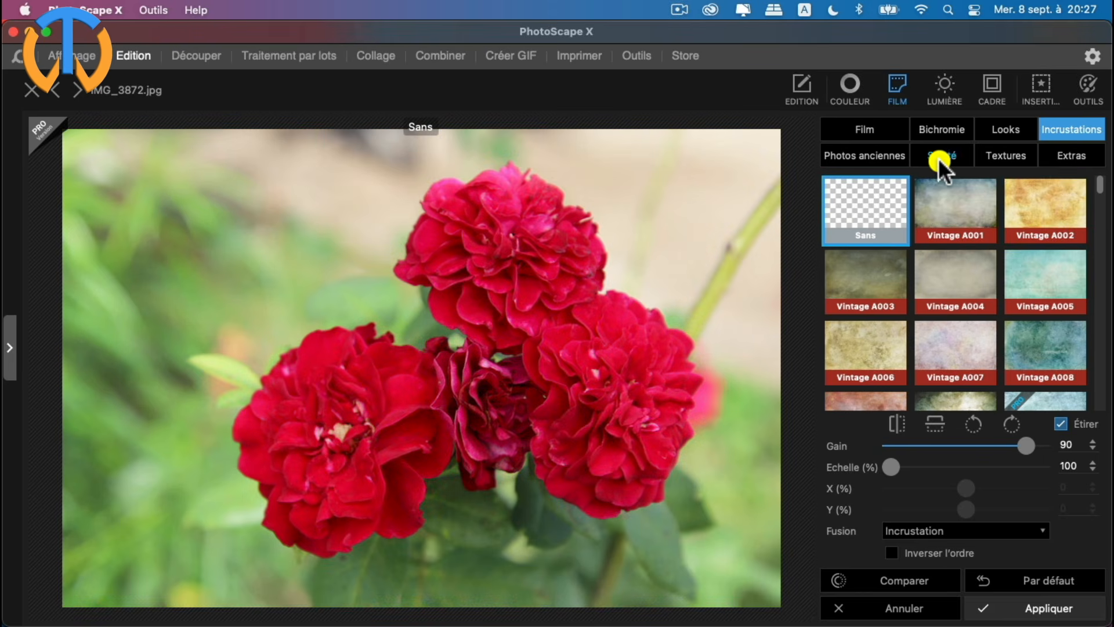
left_click(940, 156)
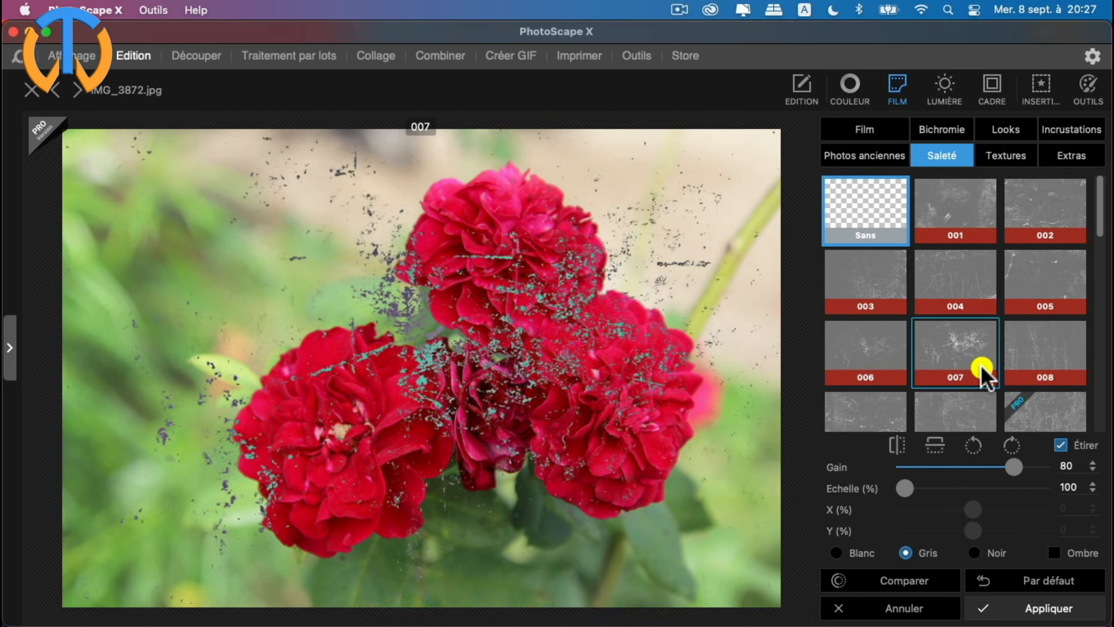
left_click(1013, 157)
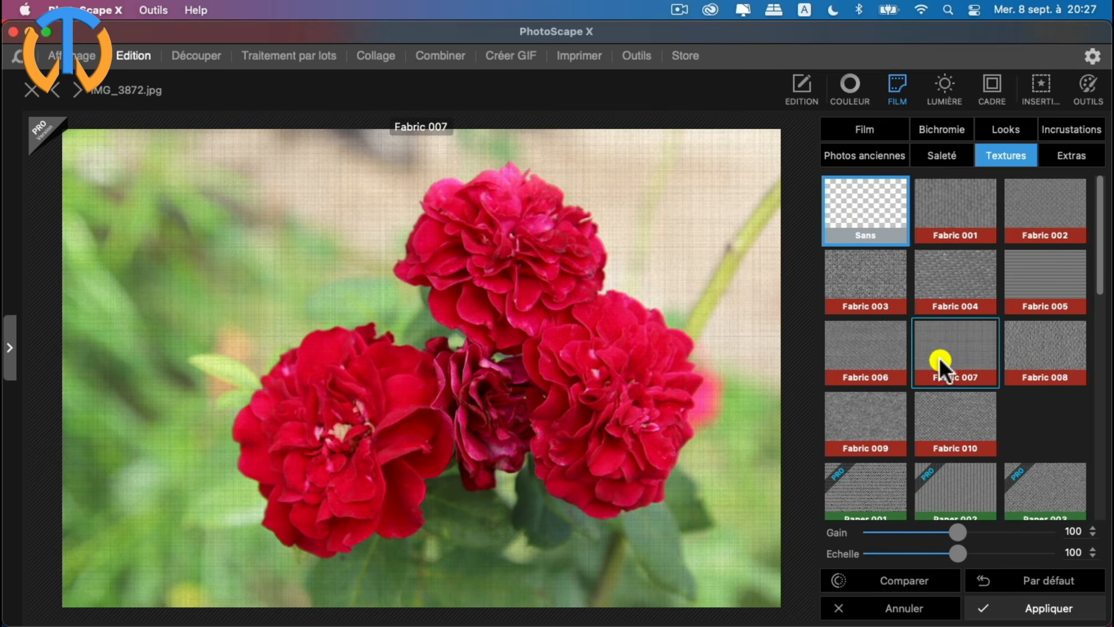
left_click(1066, 156)
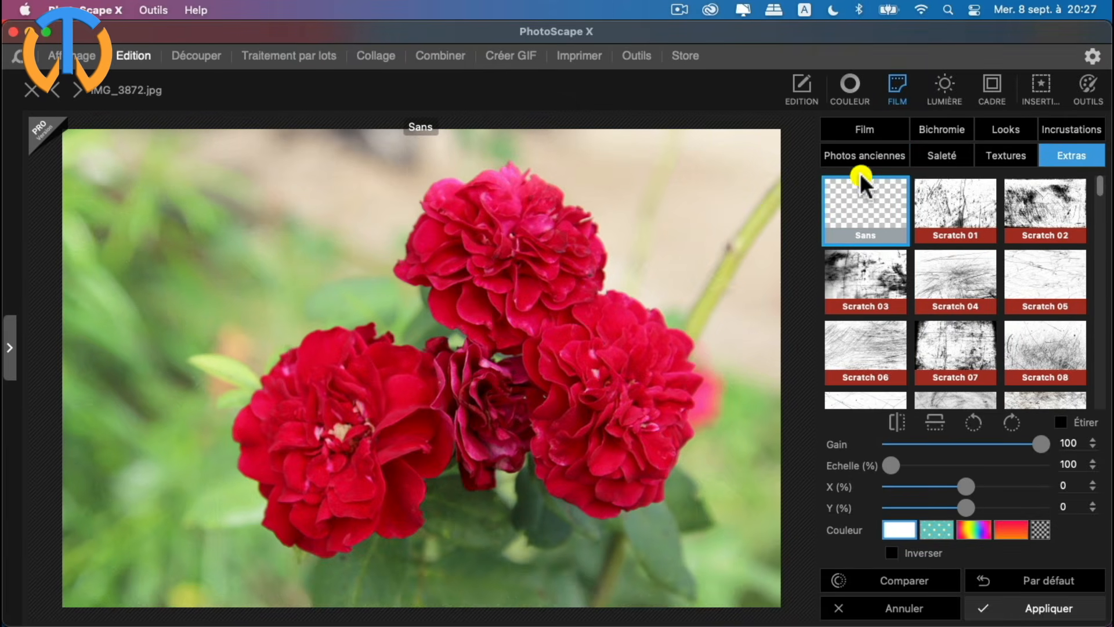
left_click(859, 154)
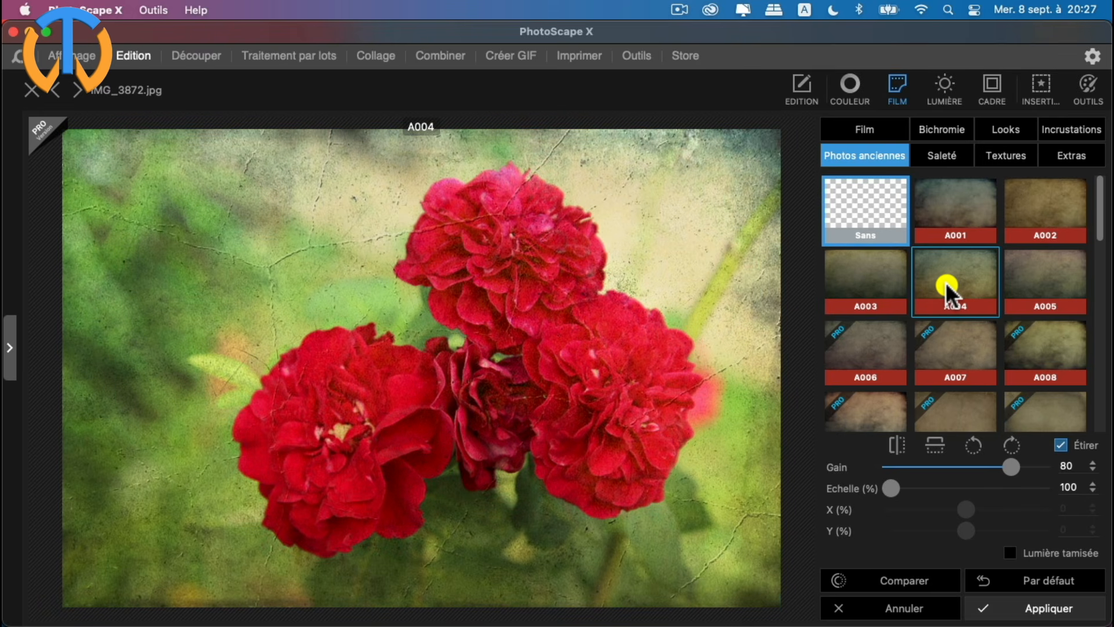
Step: Try the old-photo effect A004 with gain 63, scale 124, X 7 and Y 10, and cancel it
left_click(947, 289)
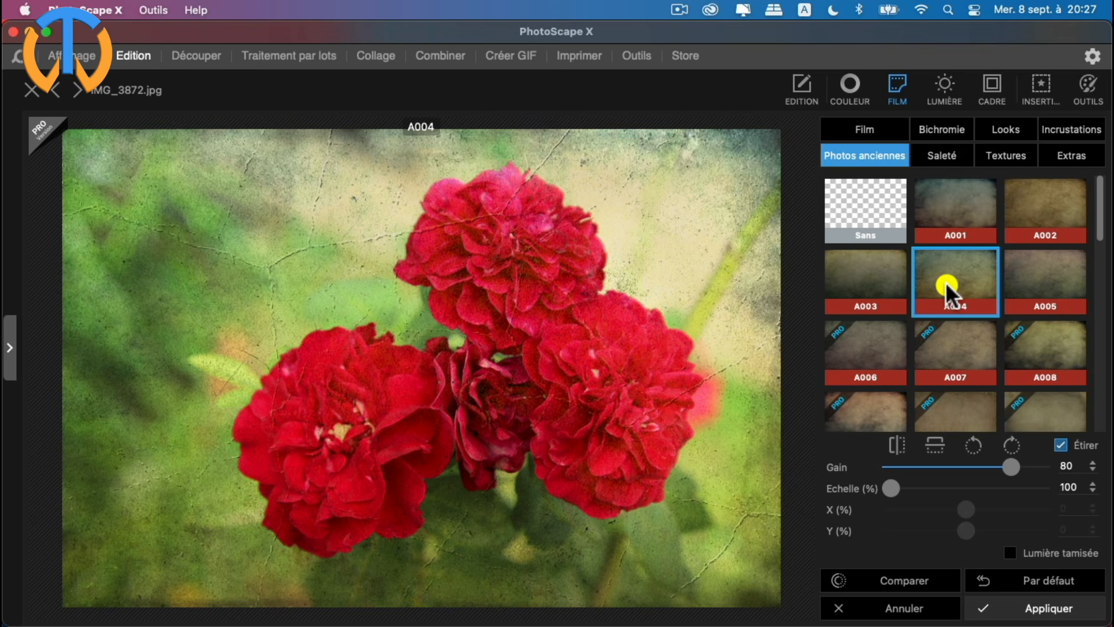
left_click_drag(1010, 468, 985, 471)
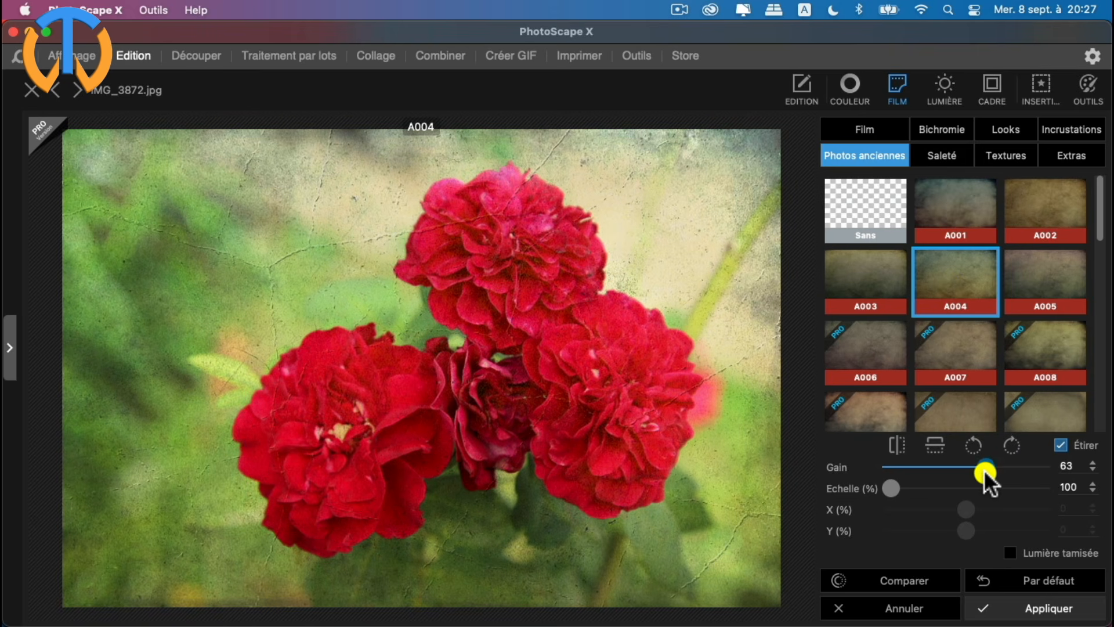
left_click_drag(891, 489, 978, 531)
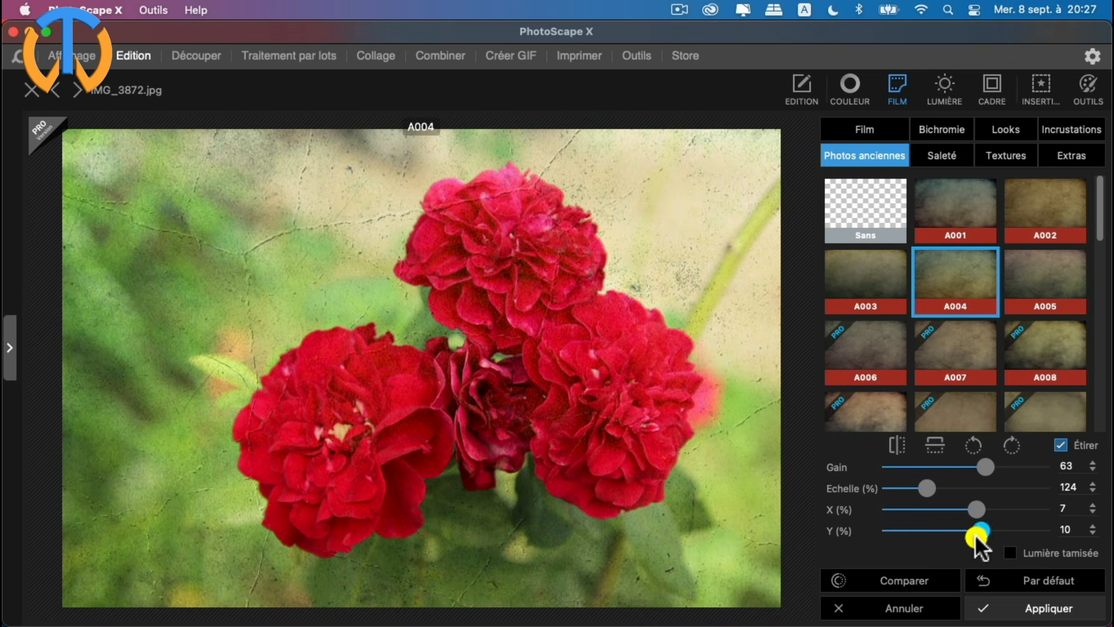
left_click(882, 610)
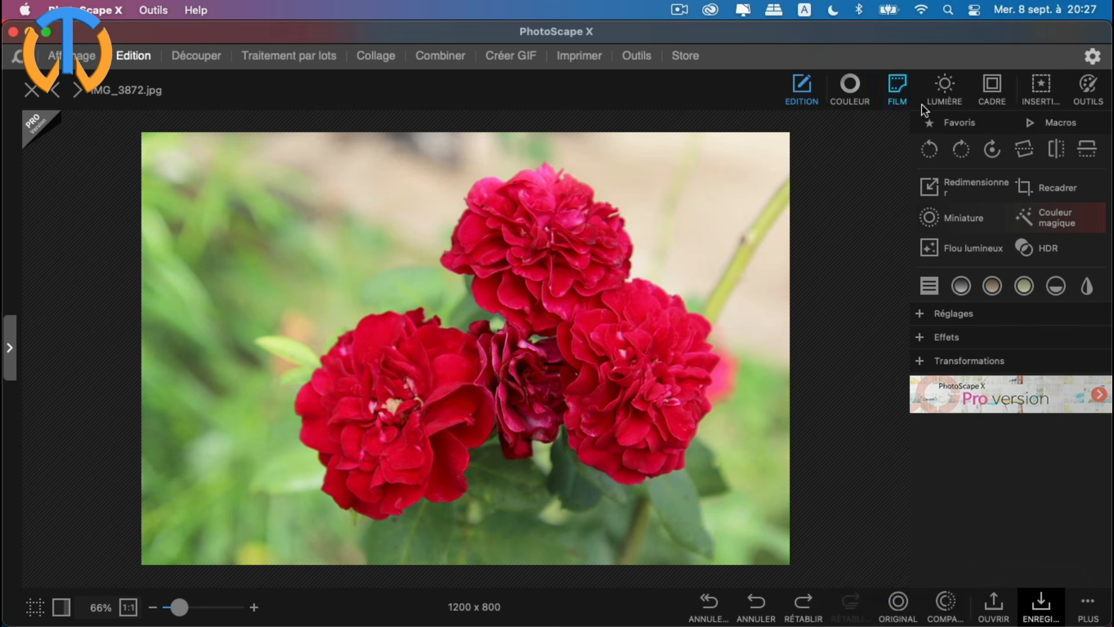
Step: Examine the Lumière effects, previewing presets in both Fuites de lumière categories and viewing the Lumières category
left_click(940, 90)
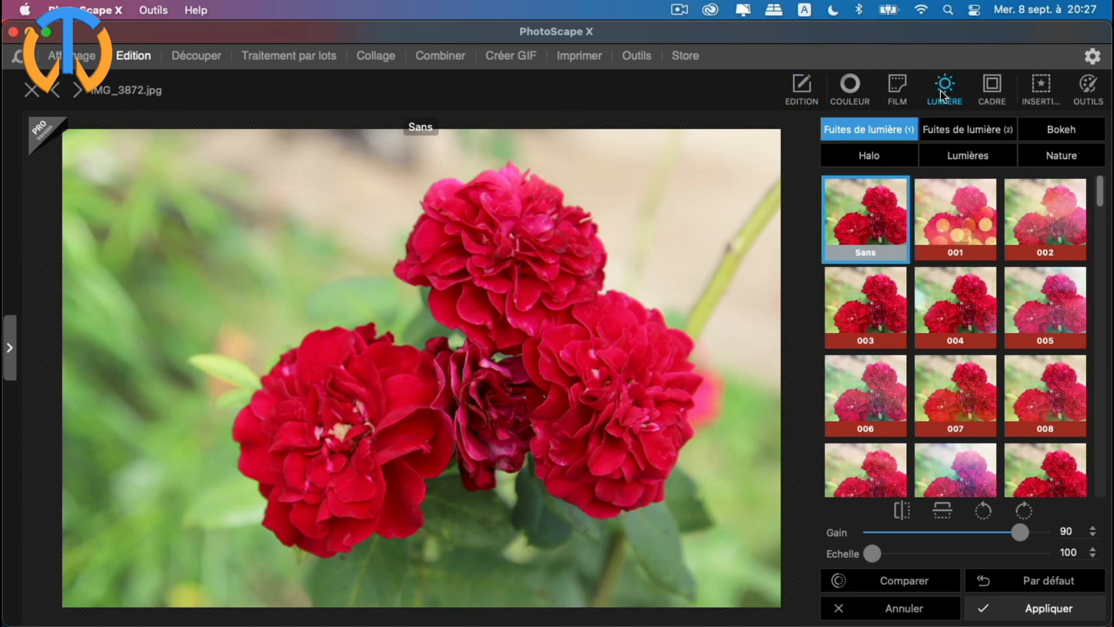
left_click(937, 221)
left_click(964, 124)
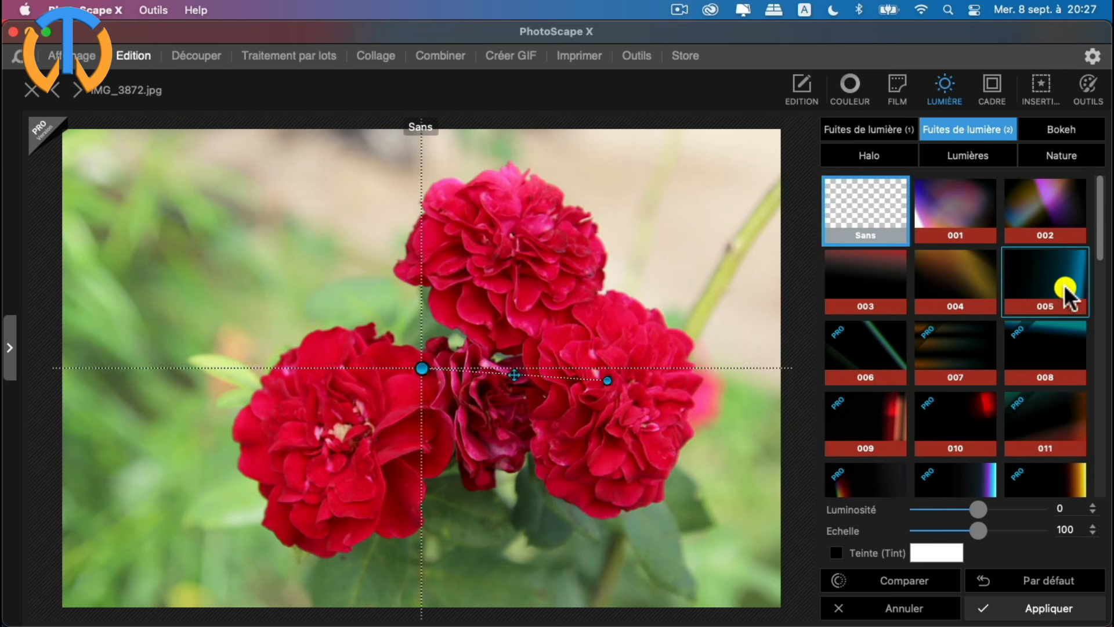
left_click(1042, 219)
left_click(958, 296)
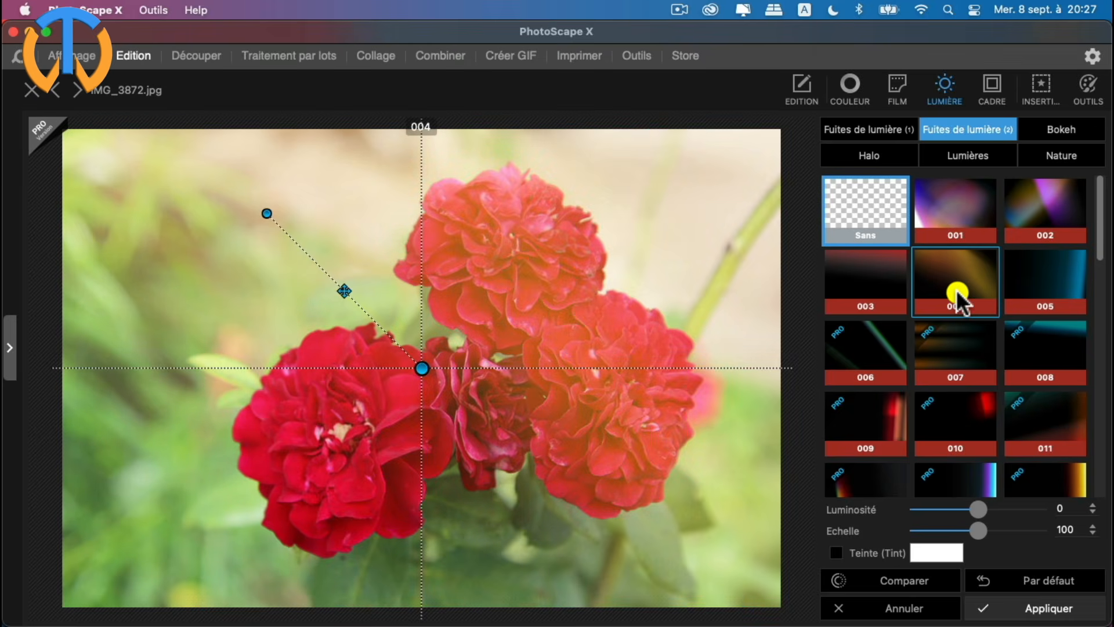
left_click(947, 360)
left_click(940, 286)
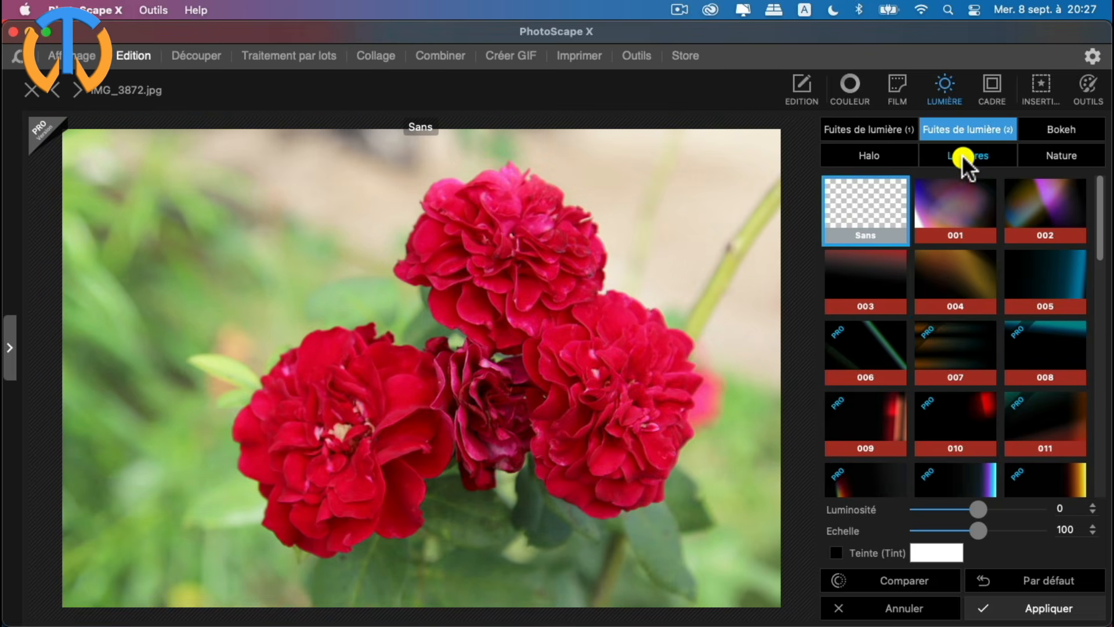
left_click(960, 156)
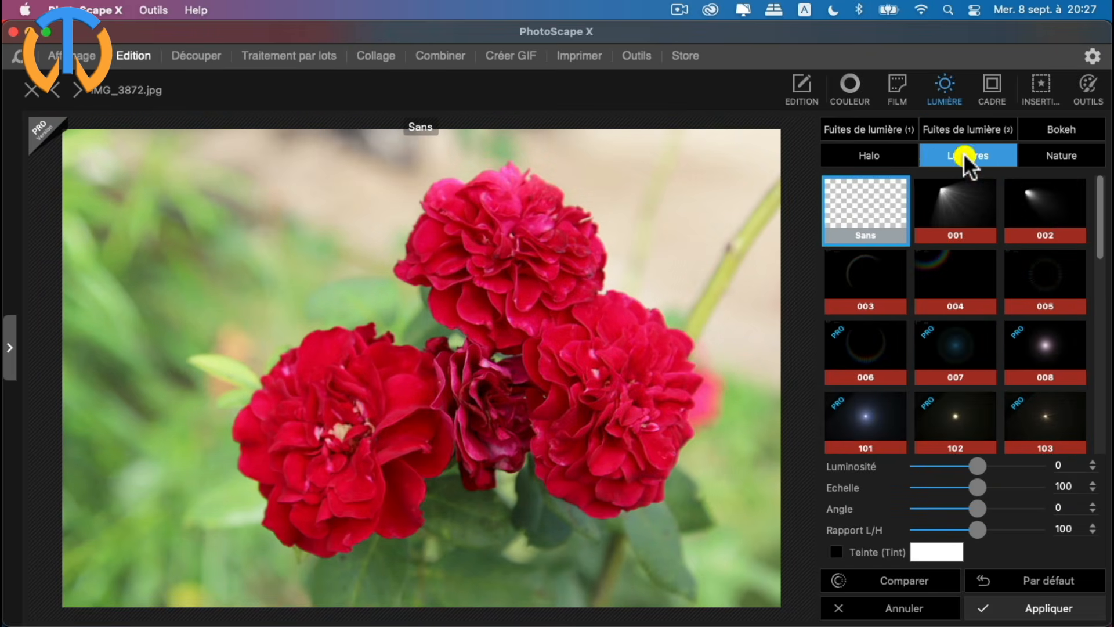
Step: Preview the Halo light effects and select preset 003
left_click(856, 156)
left_click(952, 284)
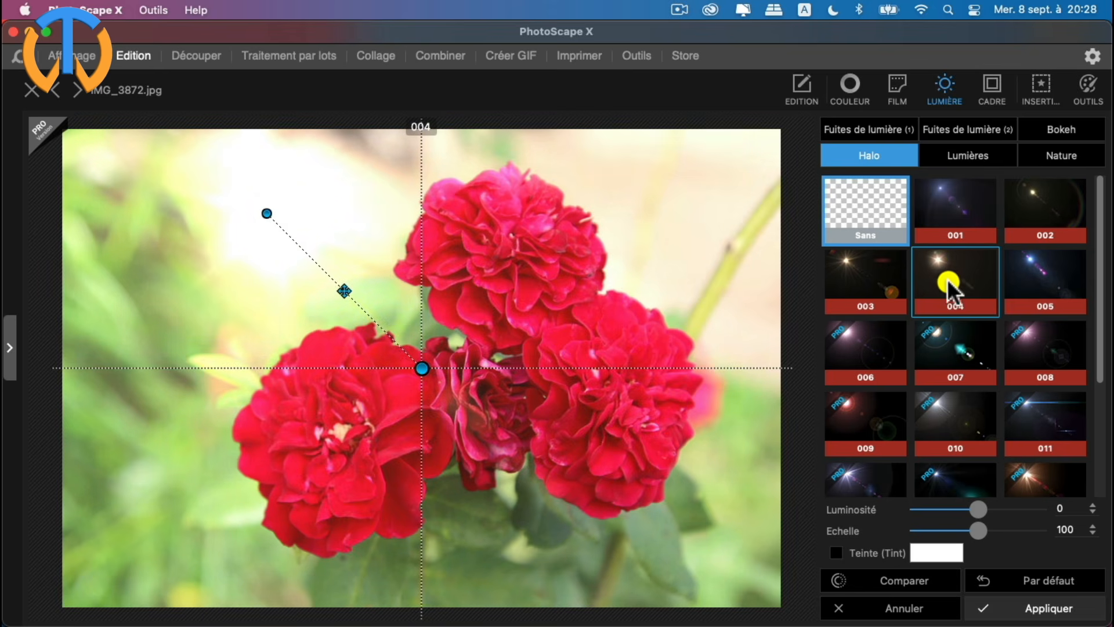
left_click(860, 285)
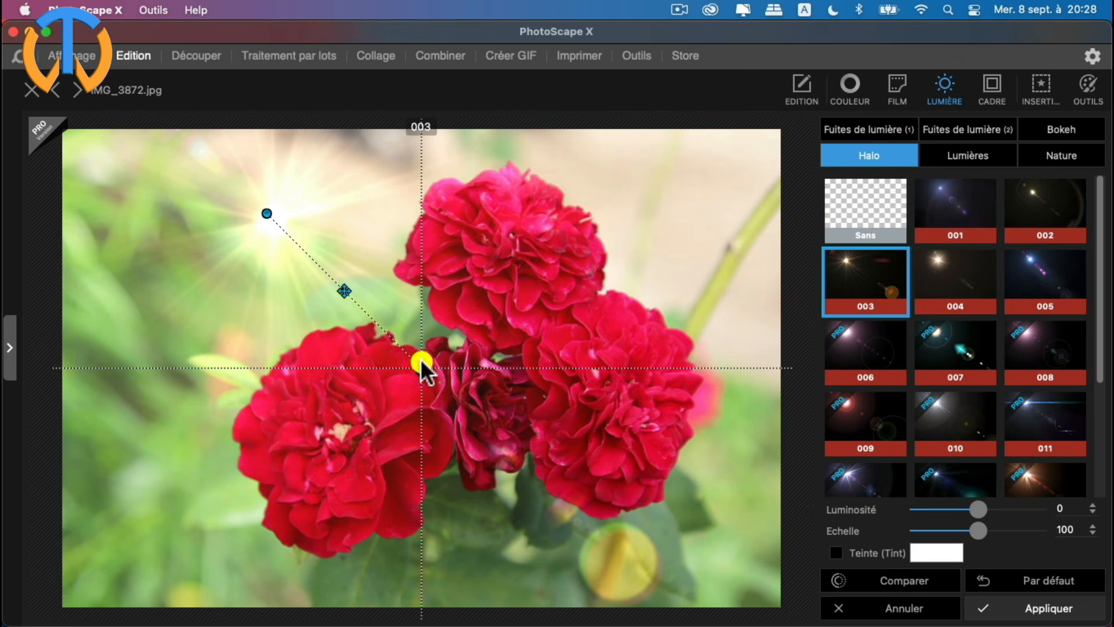
Step: Move the halo's light source to the image's upper-left edge and its centre point onto the dark middle rose
mouse_move(426, 370)
mouse_move(427, 369)
left_mouse_down()
mouse_move(473, 351)
mouse_move(532, 263)
mouse_move(562, 306)
mouse_move(600, 445)
mouse_move(649, 529)
left_mouse_up()
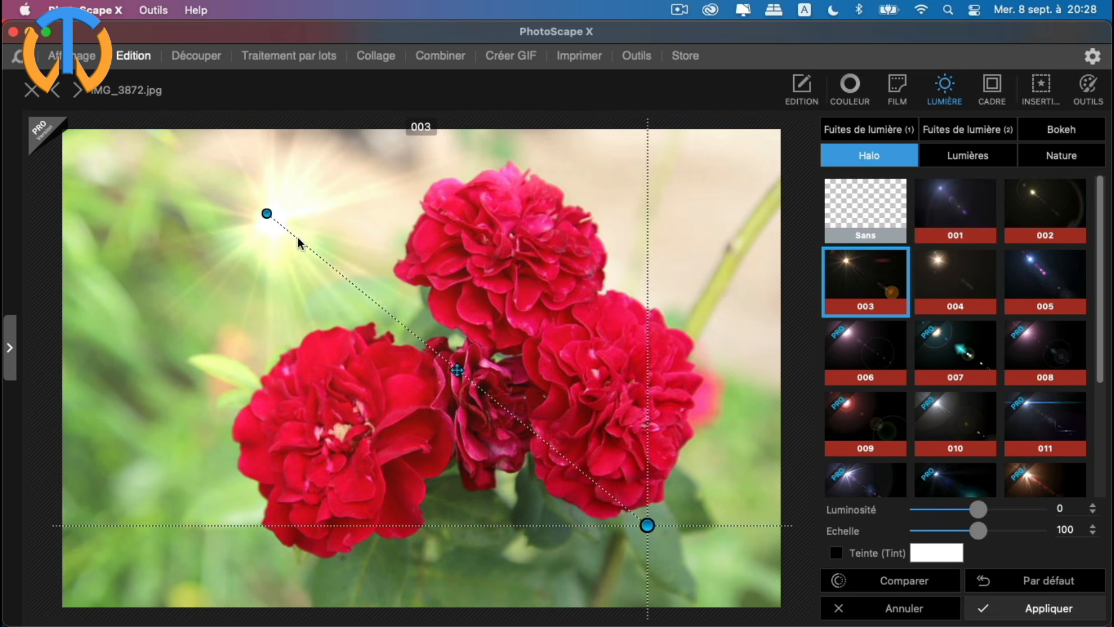
left_click_drag(264, 212, 135, 218)
left_click_drag(192, 247, 64, 167)
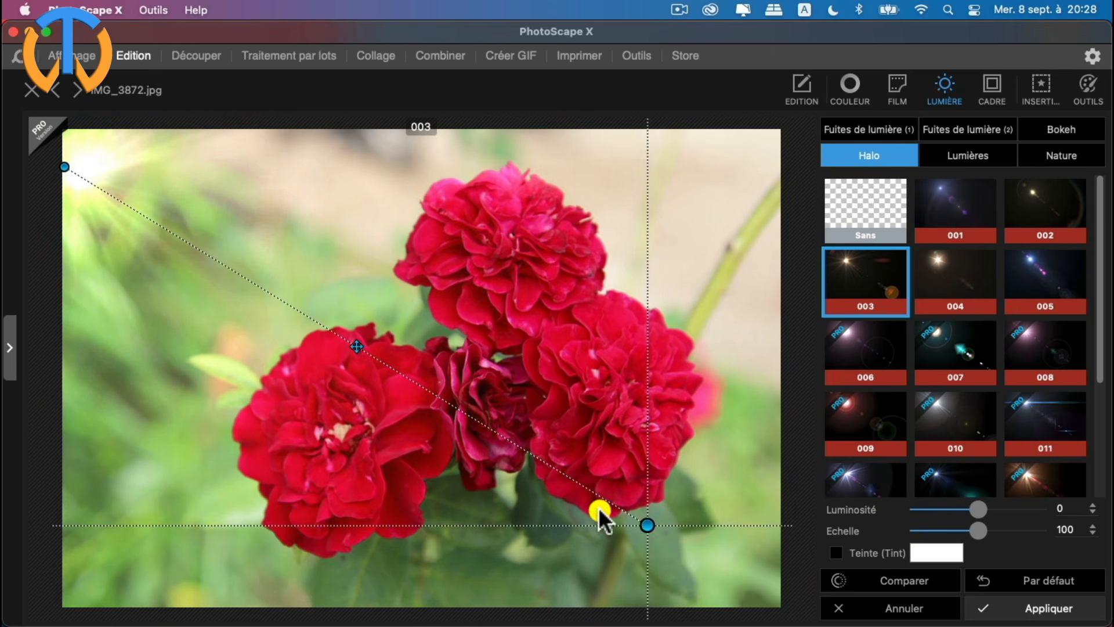
left_click_drag(652, 526, 505, 406)
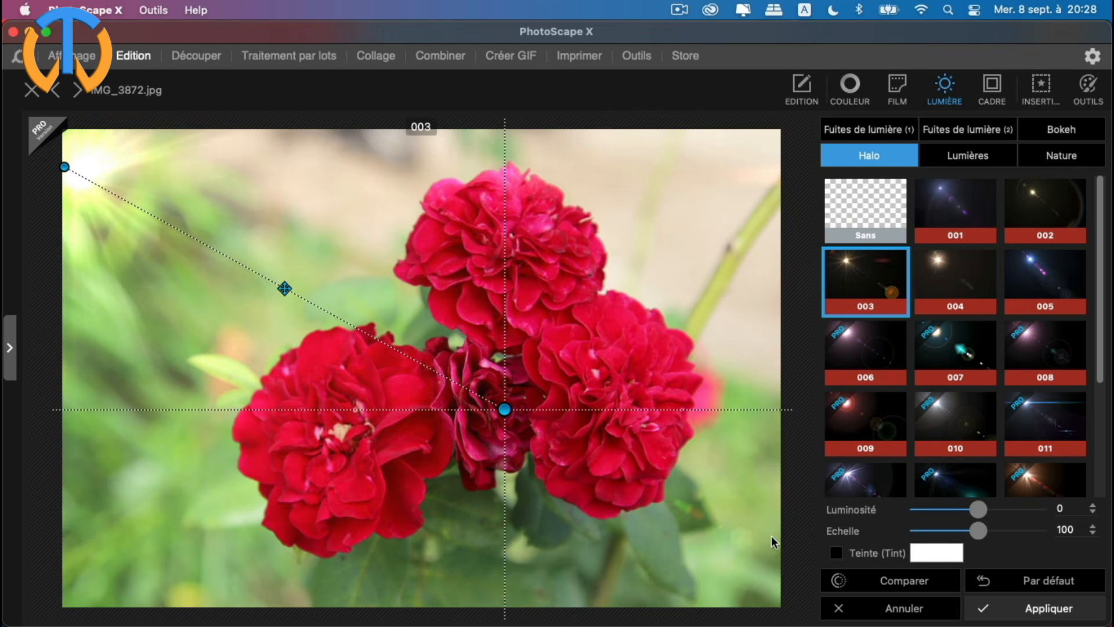
Step: Try the halo with brightness 50 and scale 178, and cancel the light effect
left_click_drag(981, 510, 1001, 531)
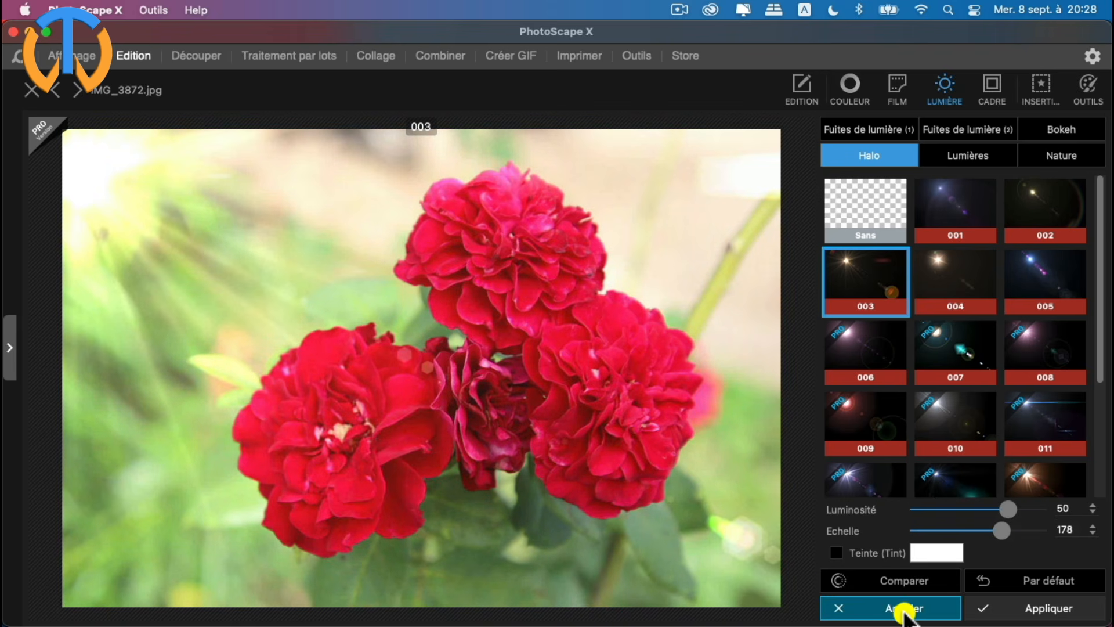
left_click(904, 609)
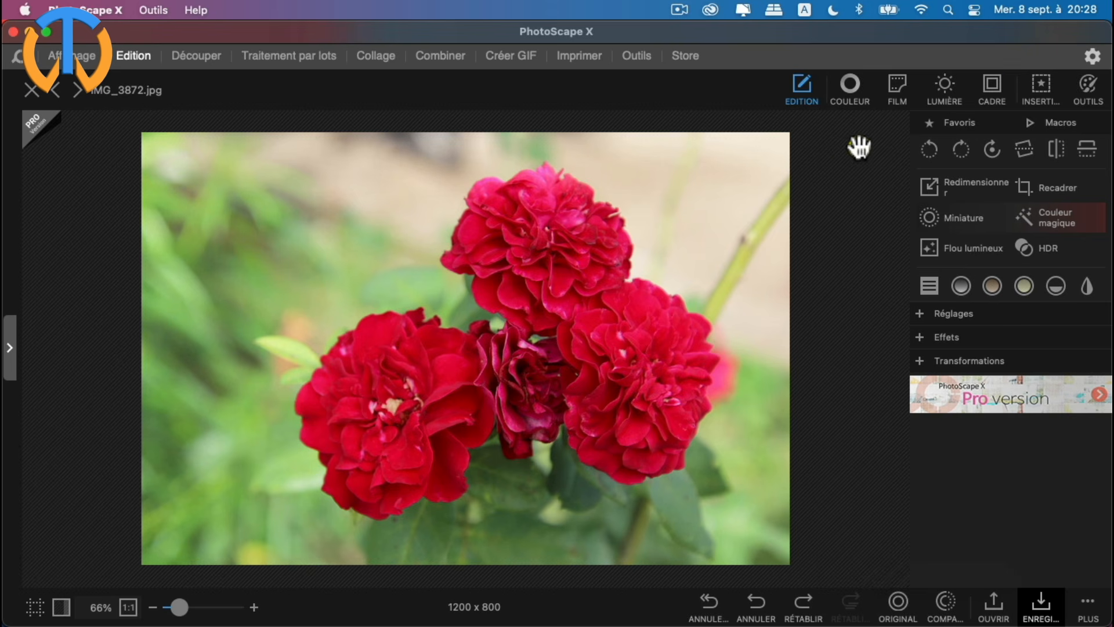
Step: Try a square shape frame with a white background, adjusting its margin down to a thin white edge around the roses
left_click(990, 86)
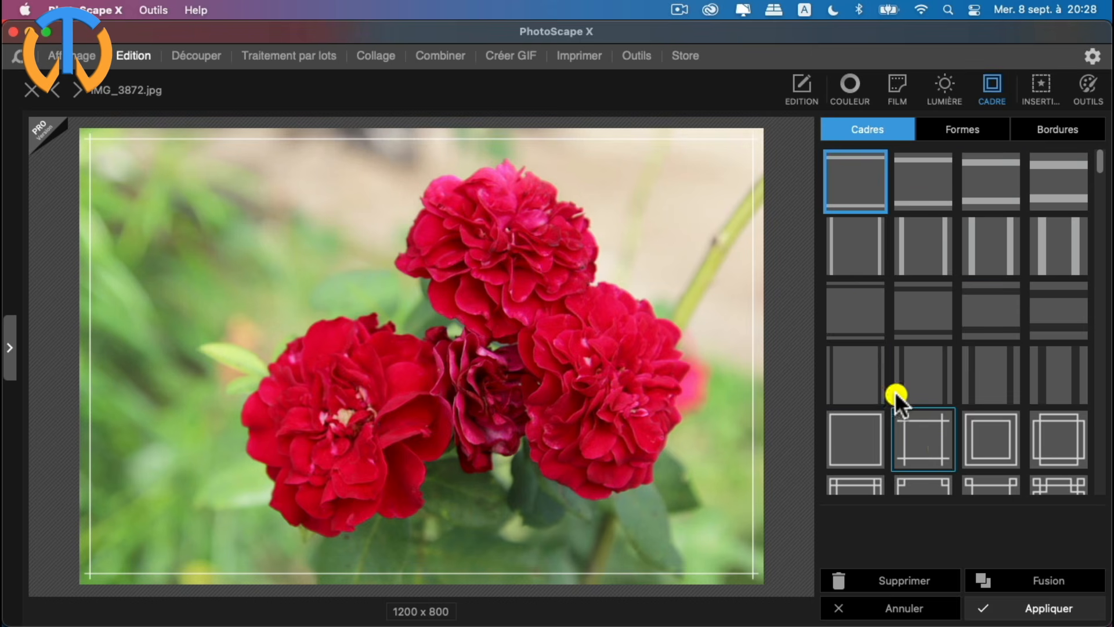
left_click(962, 128)
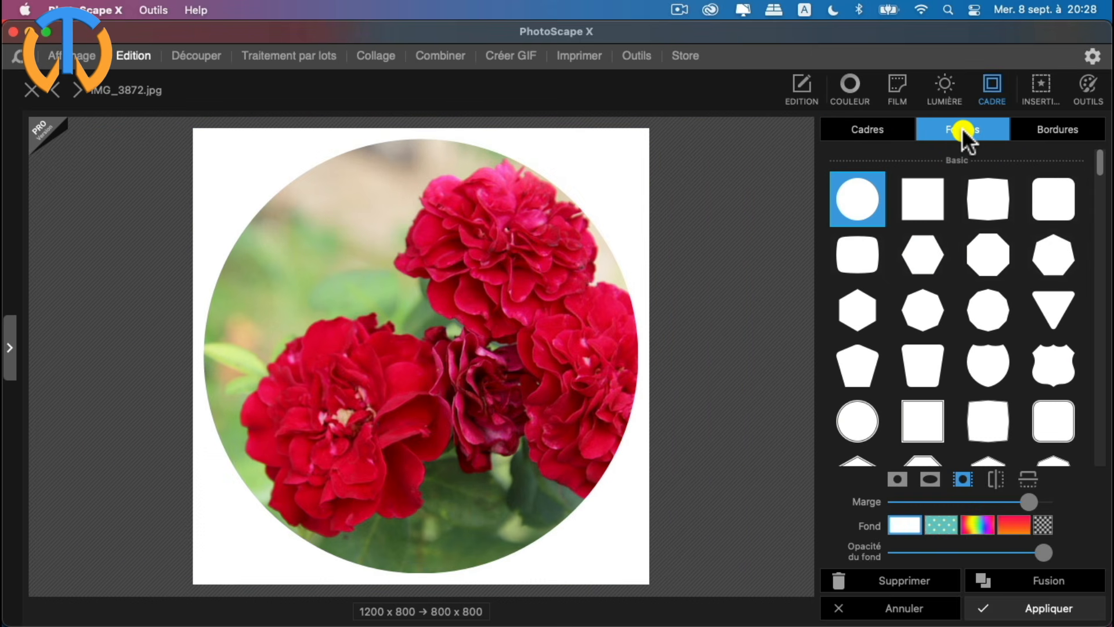
left_click(919, 188)
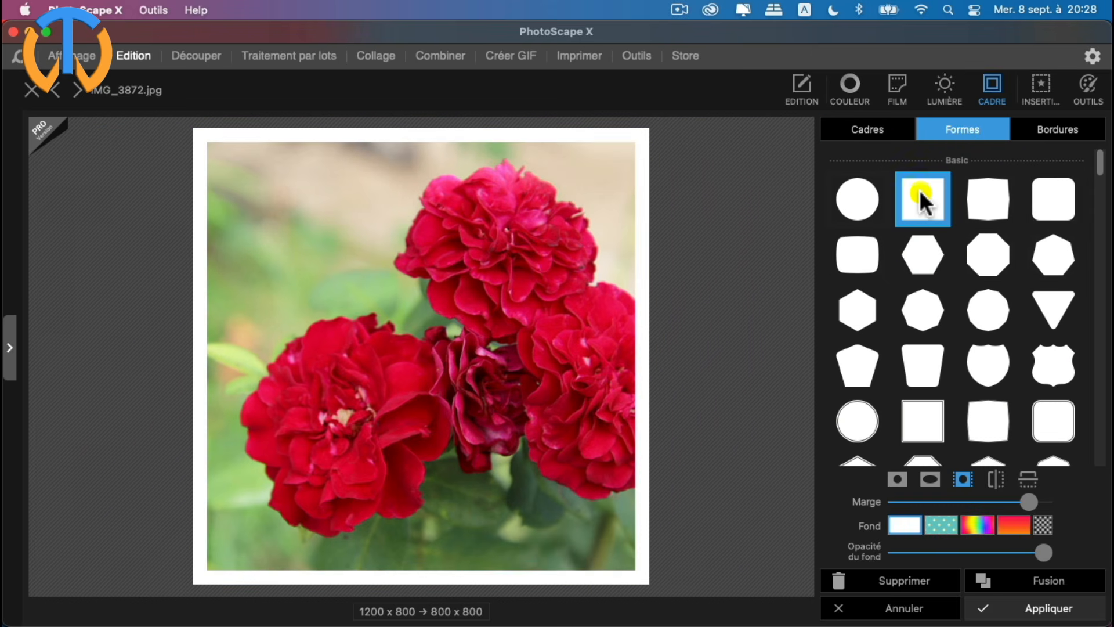
mouse_move(1026, 502)
left_mouse_down()
mouse_move(983, 503)
mouse_move(1018, 501)
left_mouse_up()
mouse_move(1043, 552)
left_mouse_down()
mouse_move(997, 550)
mouse_move(1047, 554)
left_mouse_up()
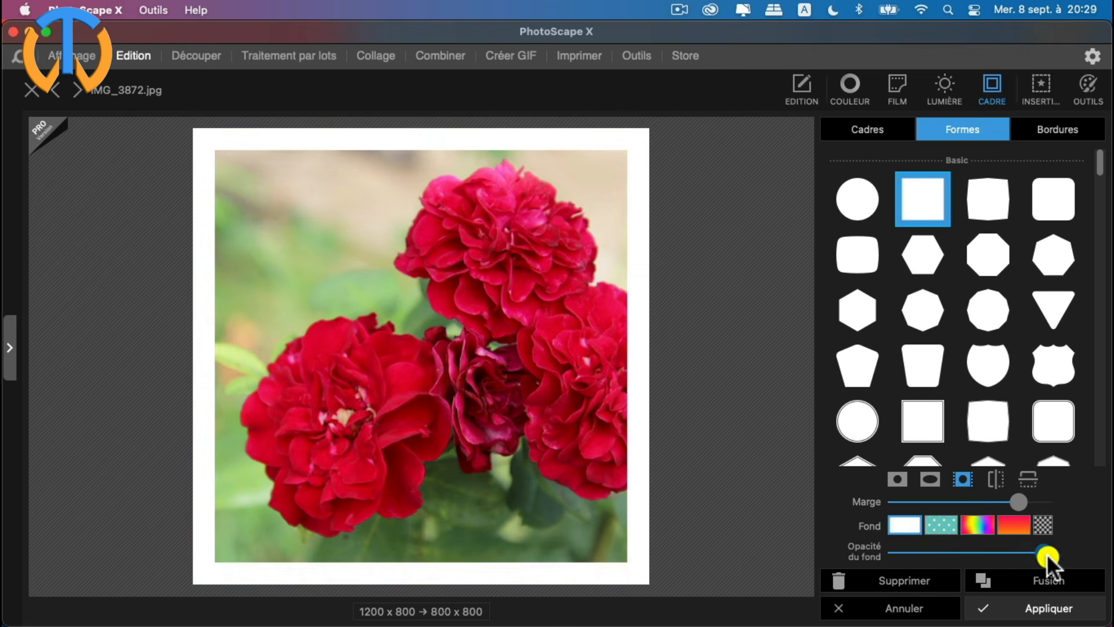
left_click_drag(1019, 500, 1048, 492)
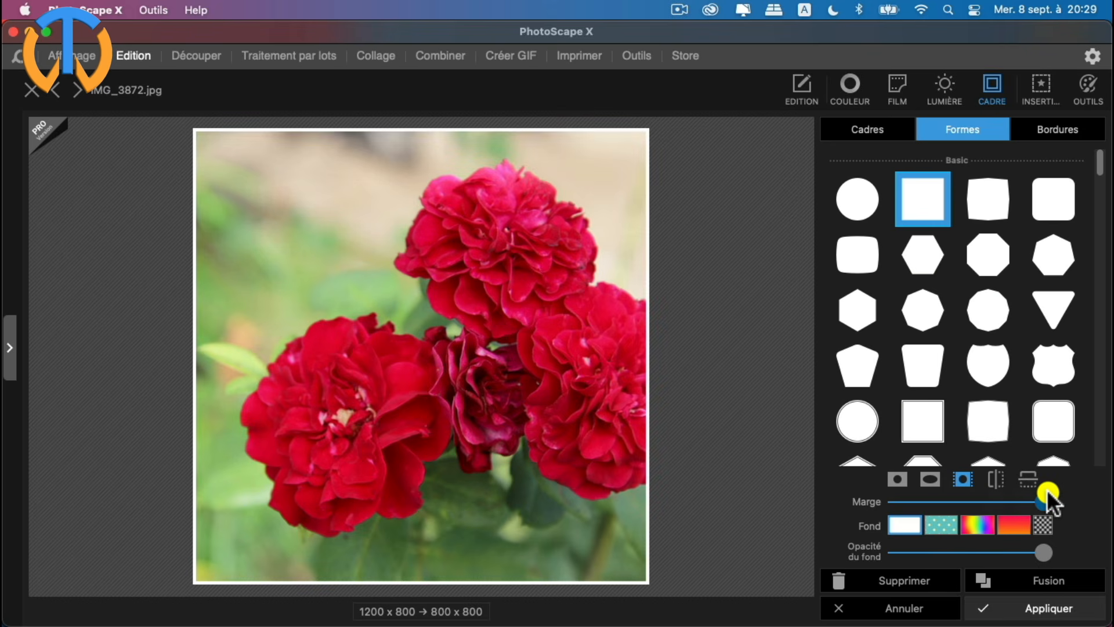
Step: Try the rounded-corner border and the rounded and square border styles with a drop shadow
left_click(1045, 129)
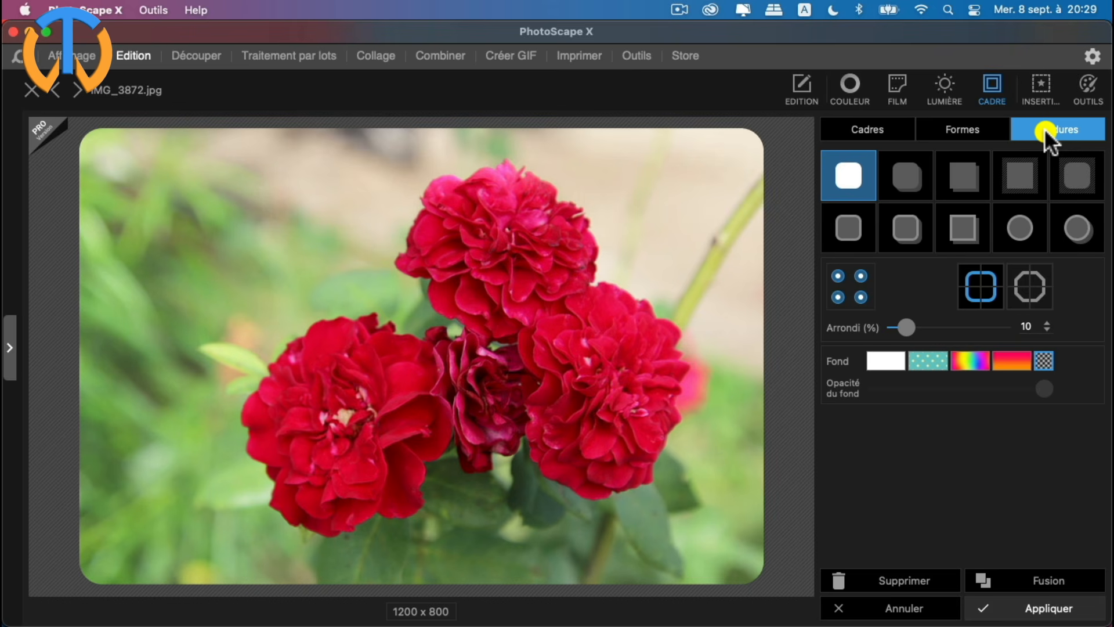
left_click(908, 169)
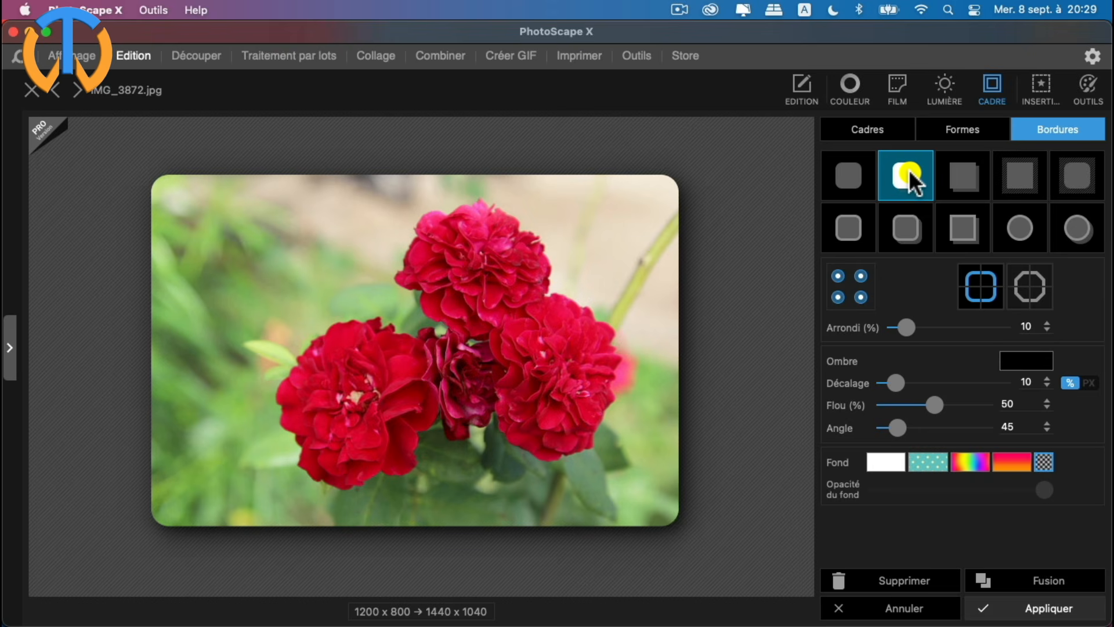
left_click(847, 172)
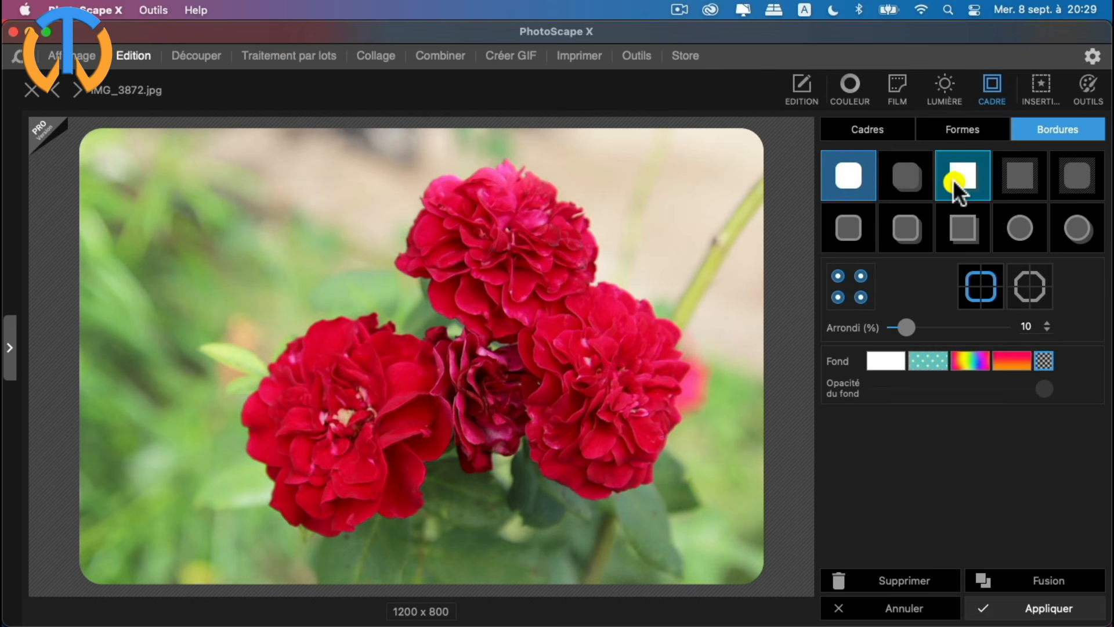
left_click(954, 179)
left_click(859, 175)
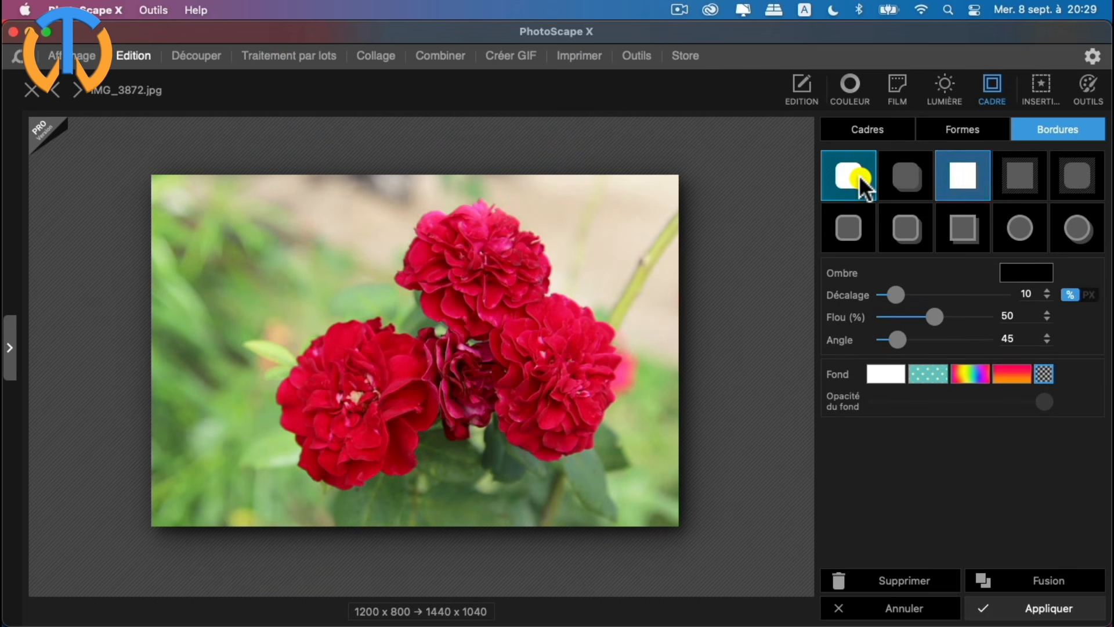
Step: Try the rounded white outline border with rounding 19% and outline 3%, and cancel the frame
left_click(849, 223)
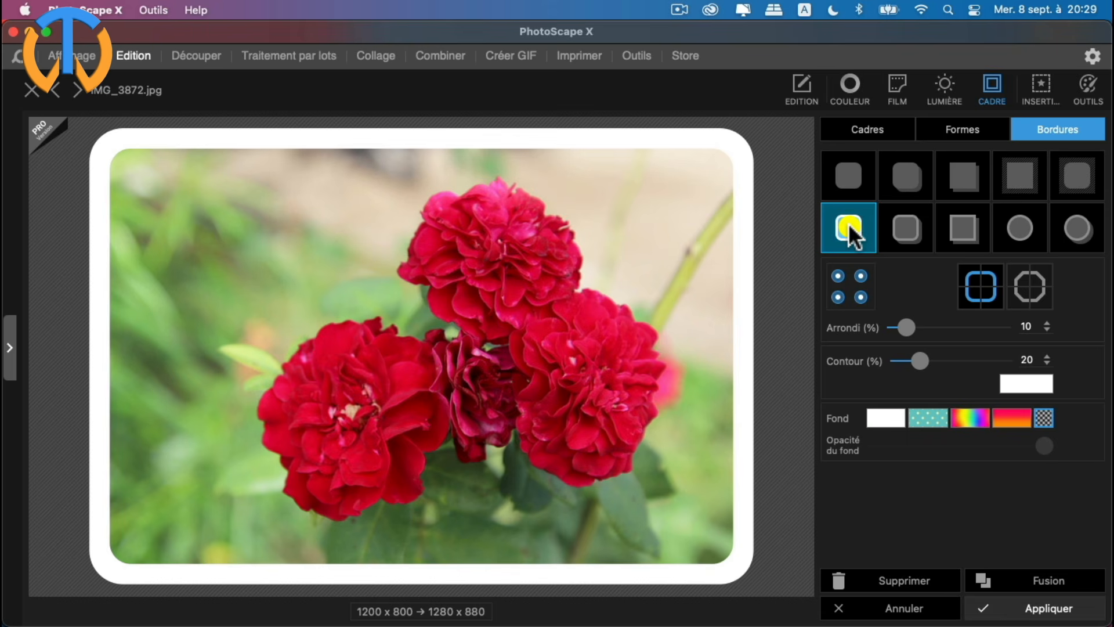
left_click_drag(911, 326, 904, 363)
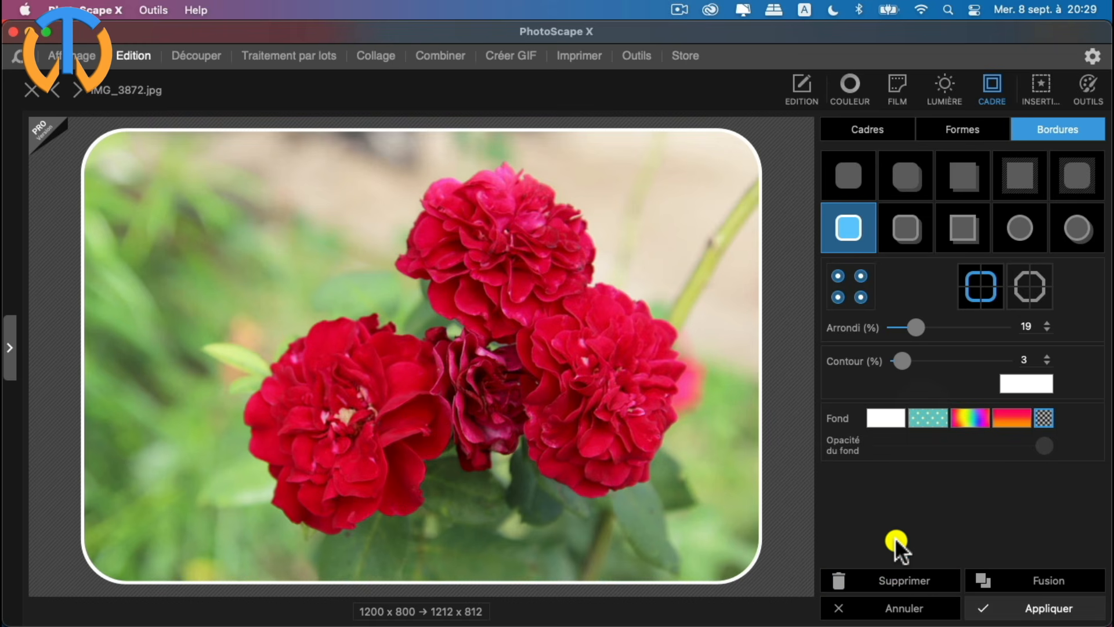
left_click(899, 609)
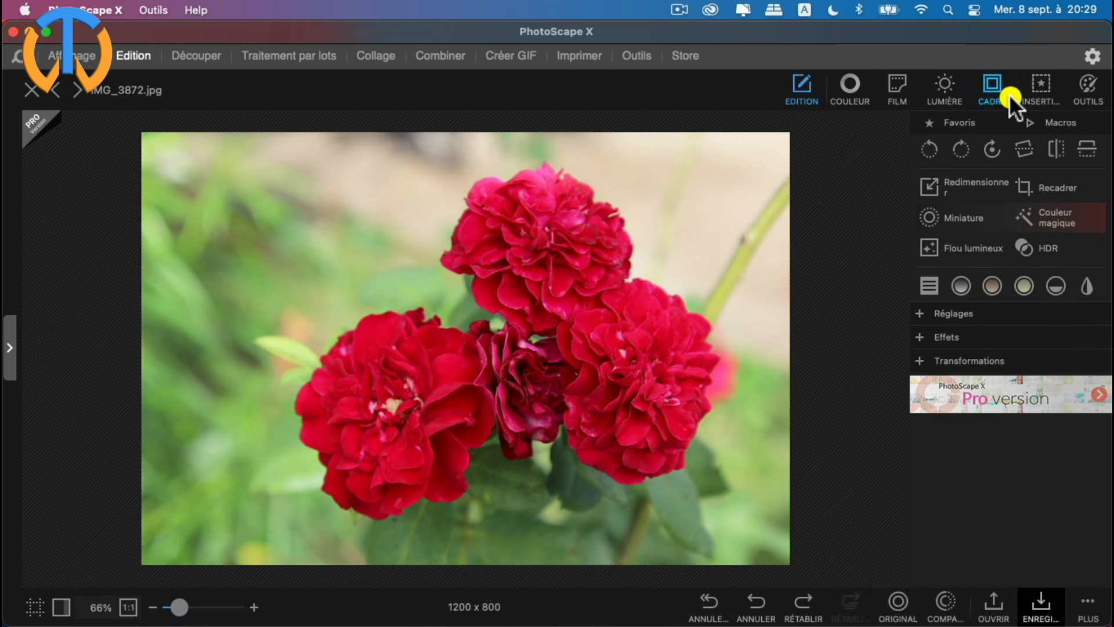
Step: Examine the insertion tools and the smiley sticker collection, and close it without adding a sticker
left_click(1043, 88)
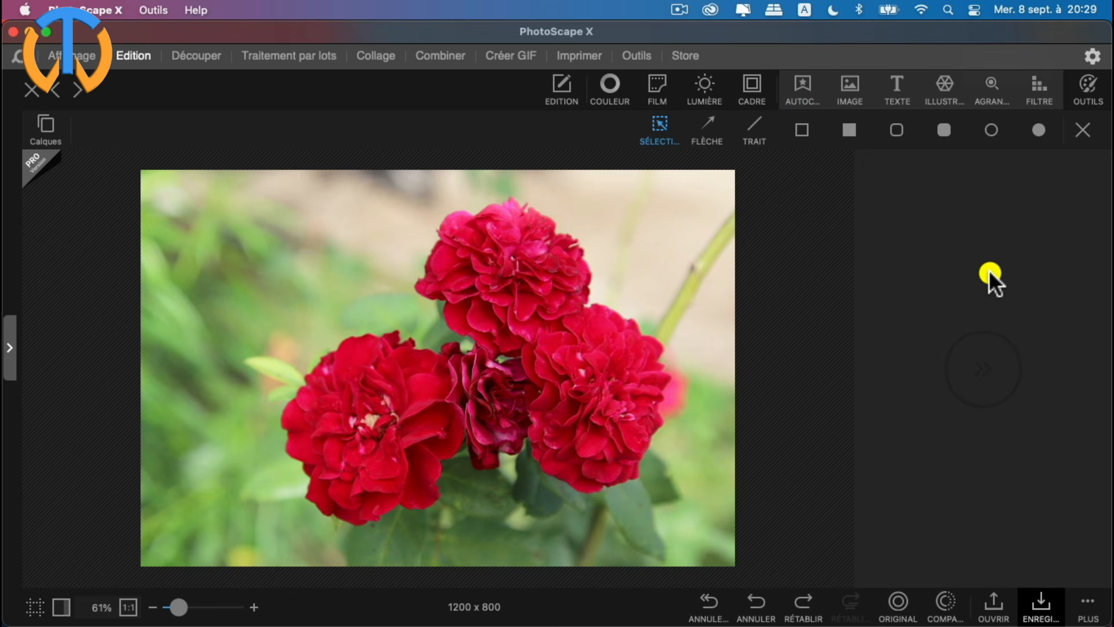
left_click(751, 84)
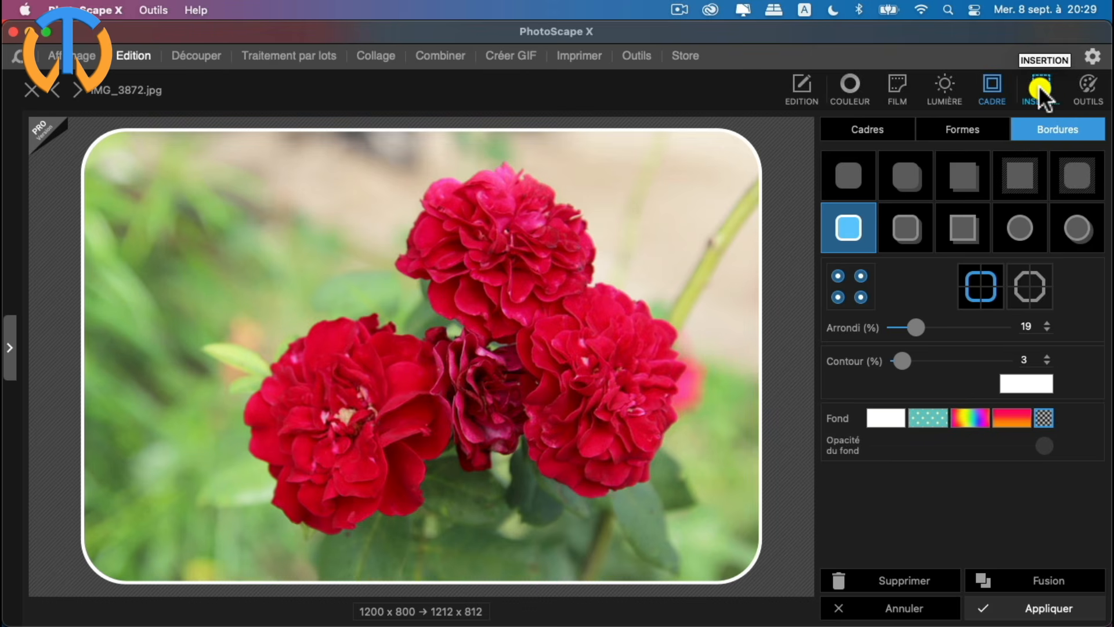
left_click(1043, 85)
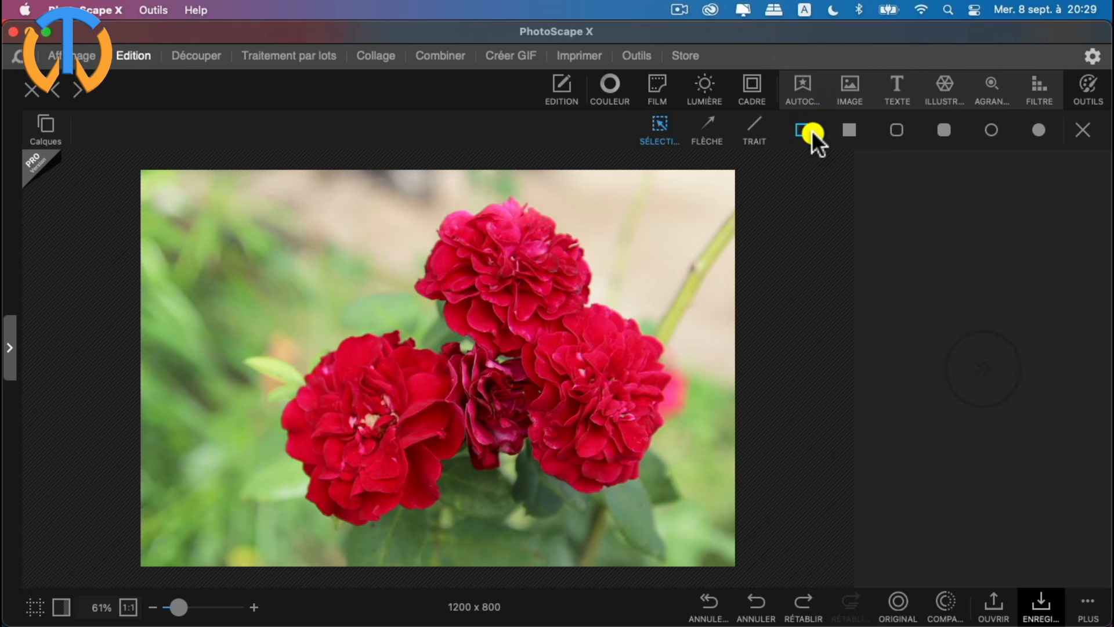
left_click(801, 85)
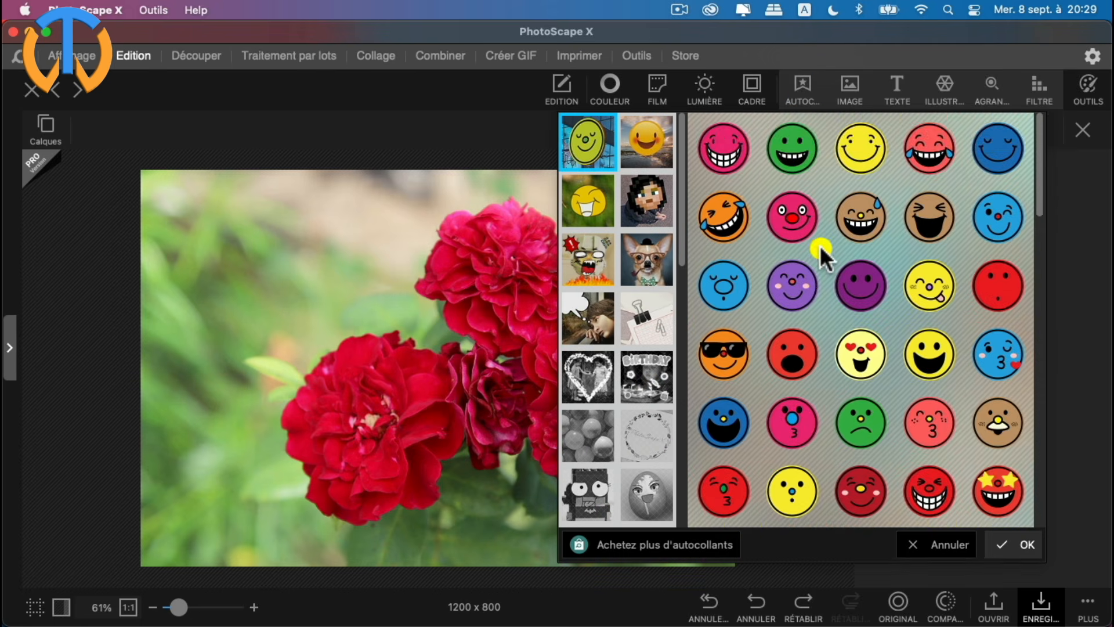
scroll(820, 246, "down", 4)
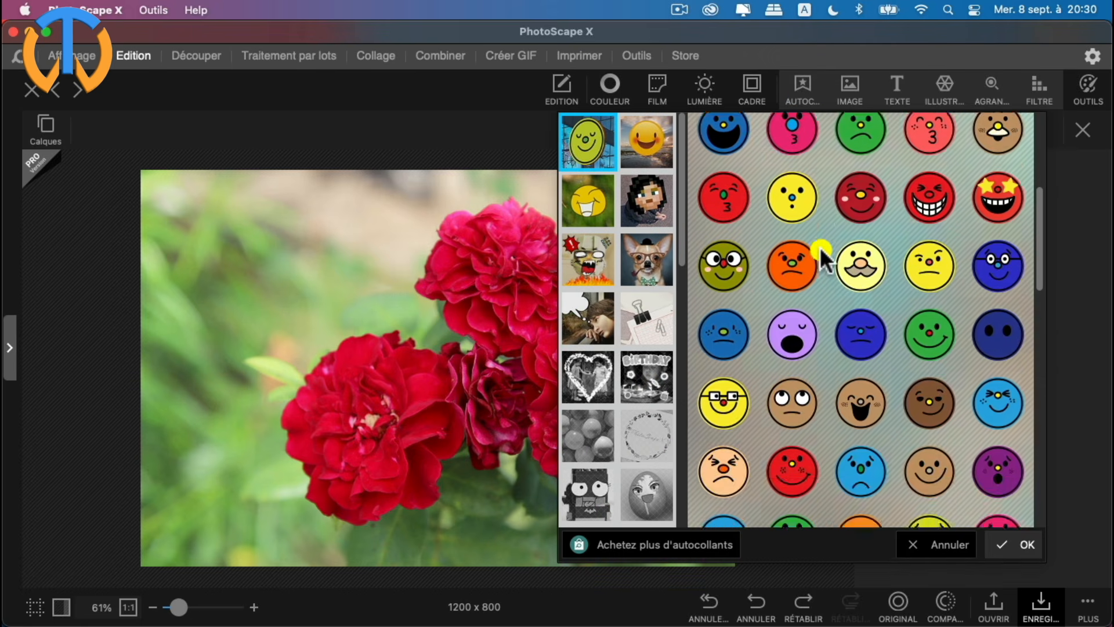
scroll(821, 247, "up", 3)
scroll(822, 248, "up", 2)
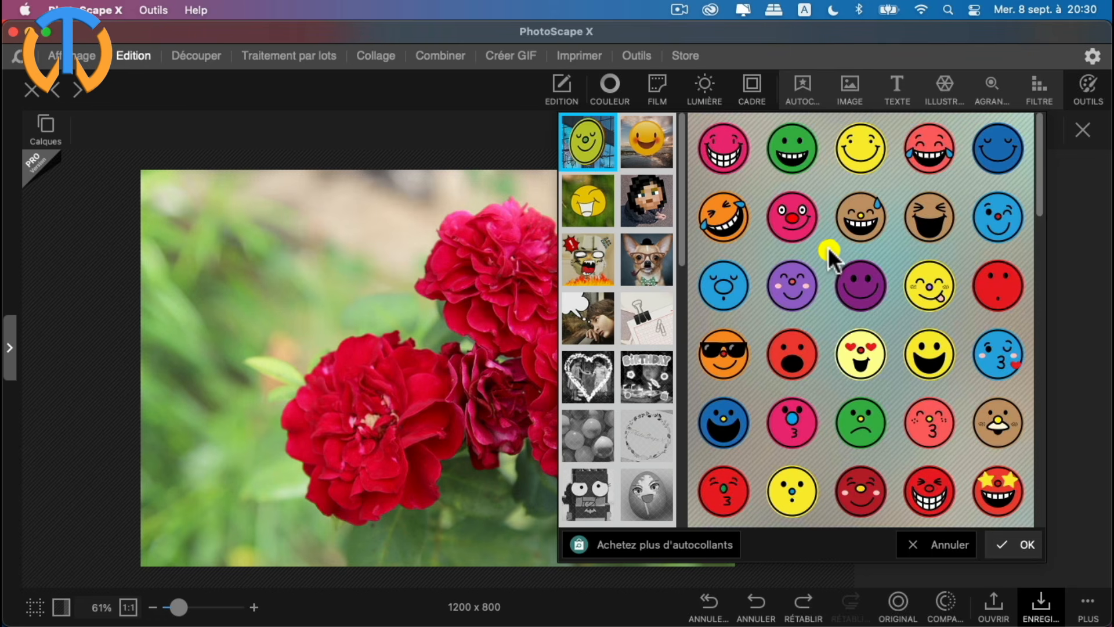
left_click(854, 90)
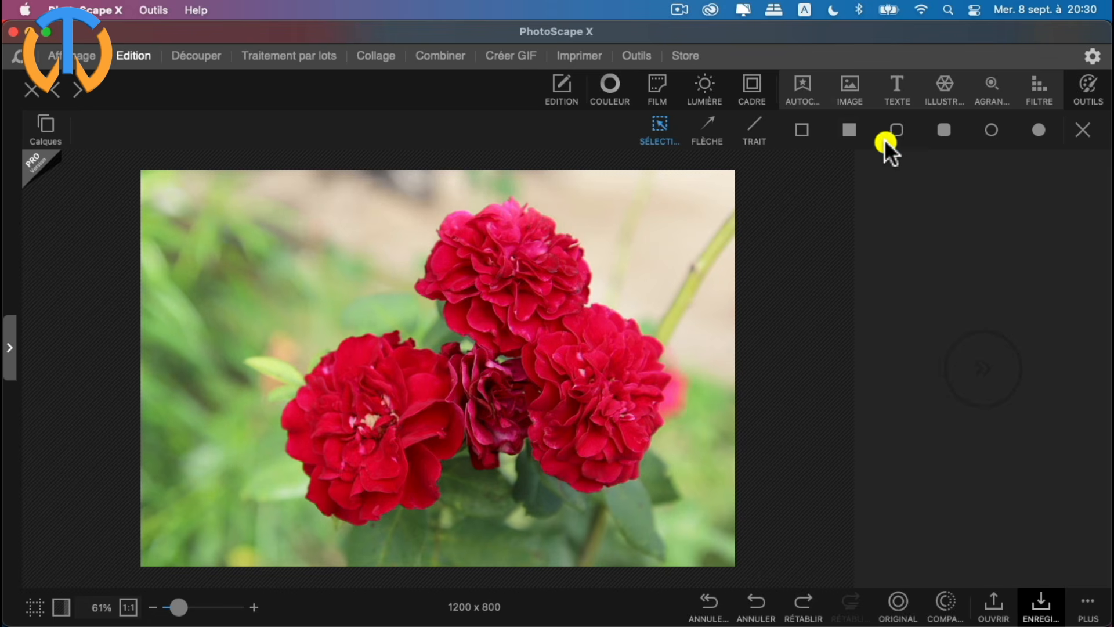
Step: Insert a text object on the roses in Hiragino Kaku Gothic ProN, with angle 18 and opacity 90
left_click(896, 86)
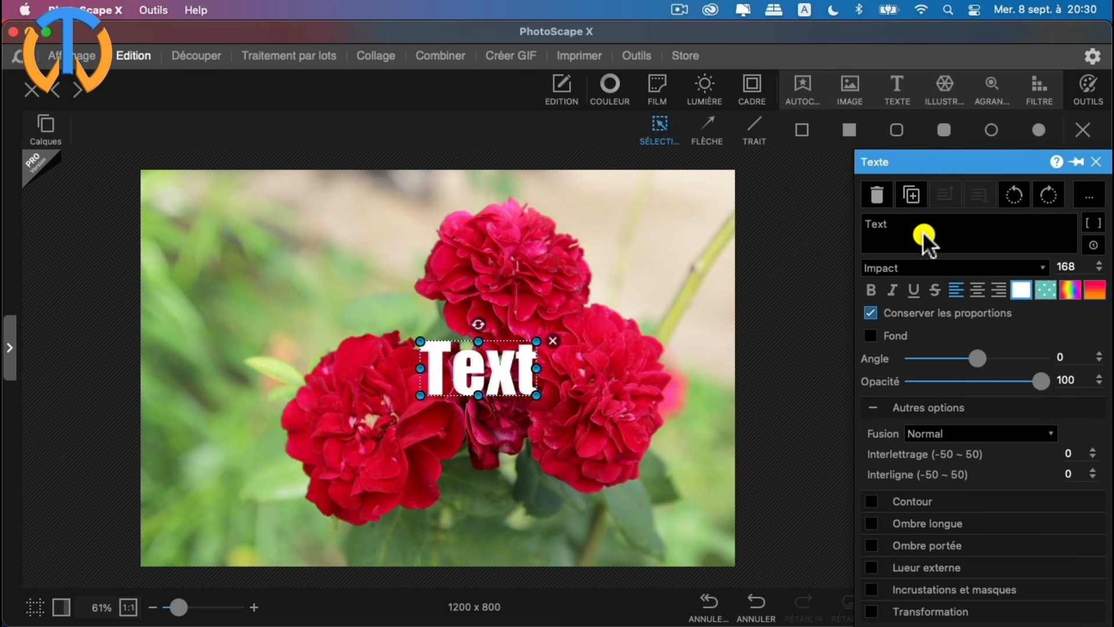
left_click(1038, 268)
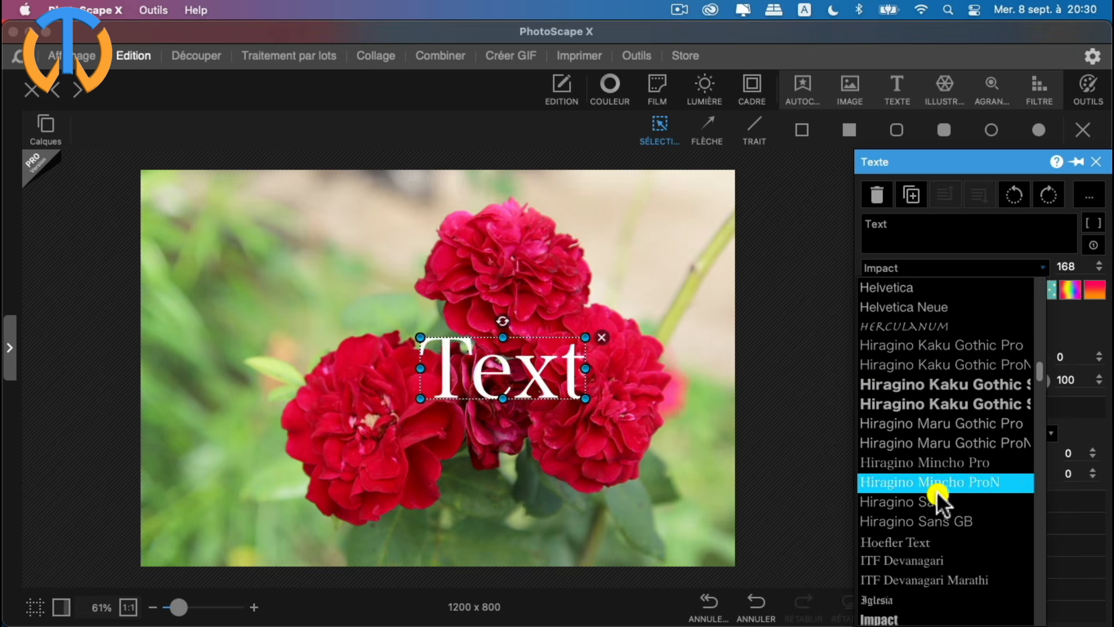
left_click(914, 369)
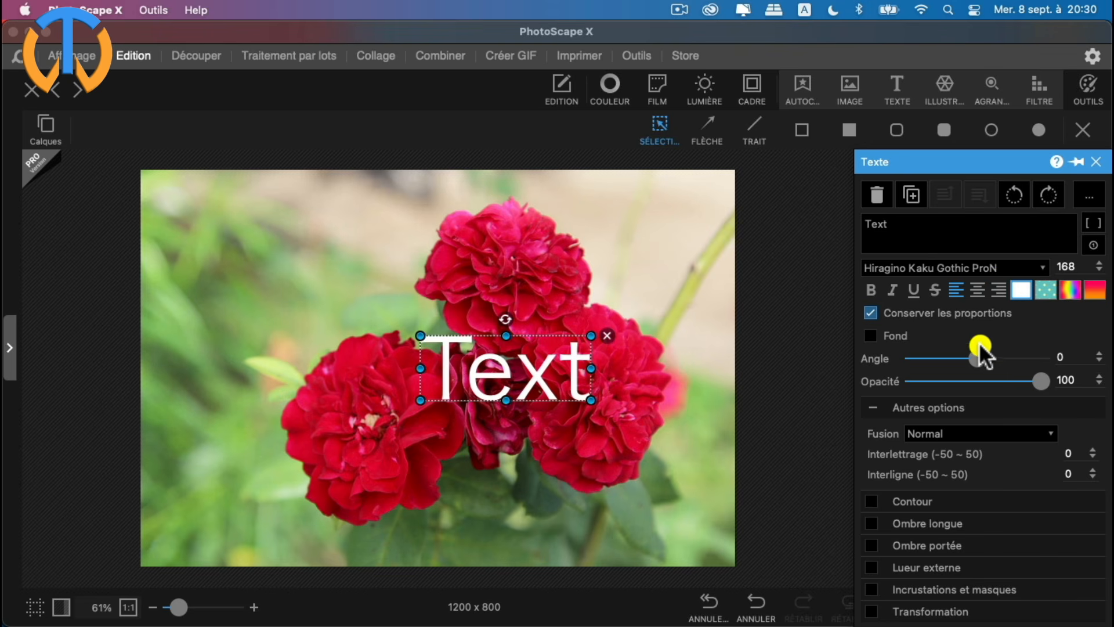
left_click_drag(980, 357, 983, 358)
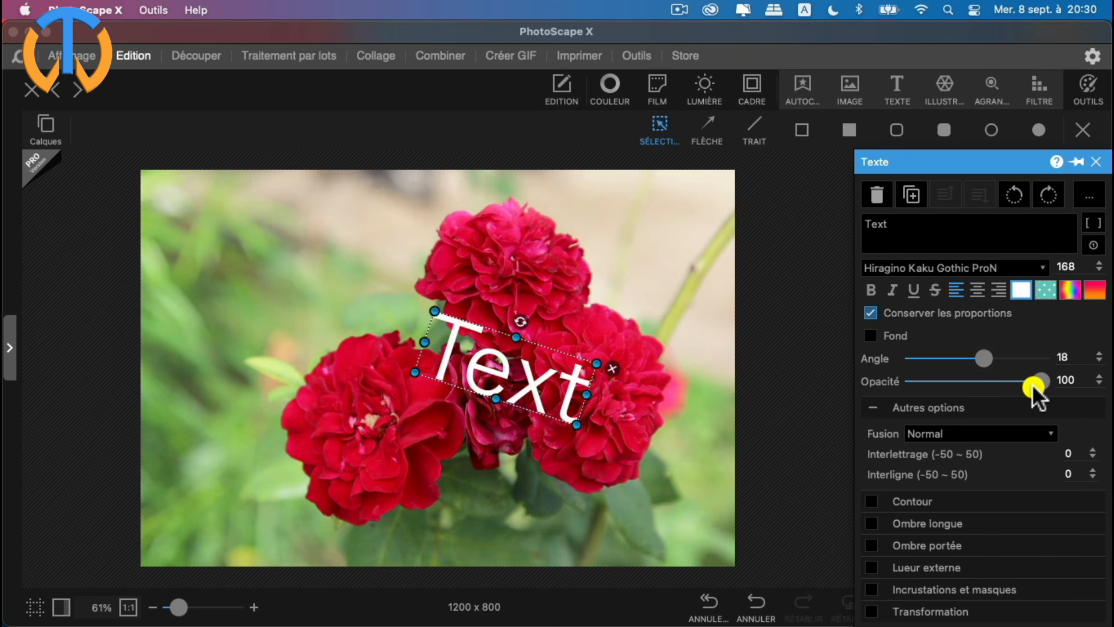
mouse_move(1035, 384)
left_mouse_down()
mouse_move(1008, 382)
mouse_move(1027, 381)
left_mouse_up()
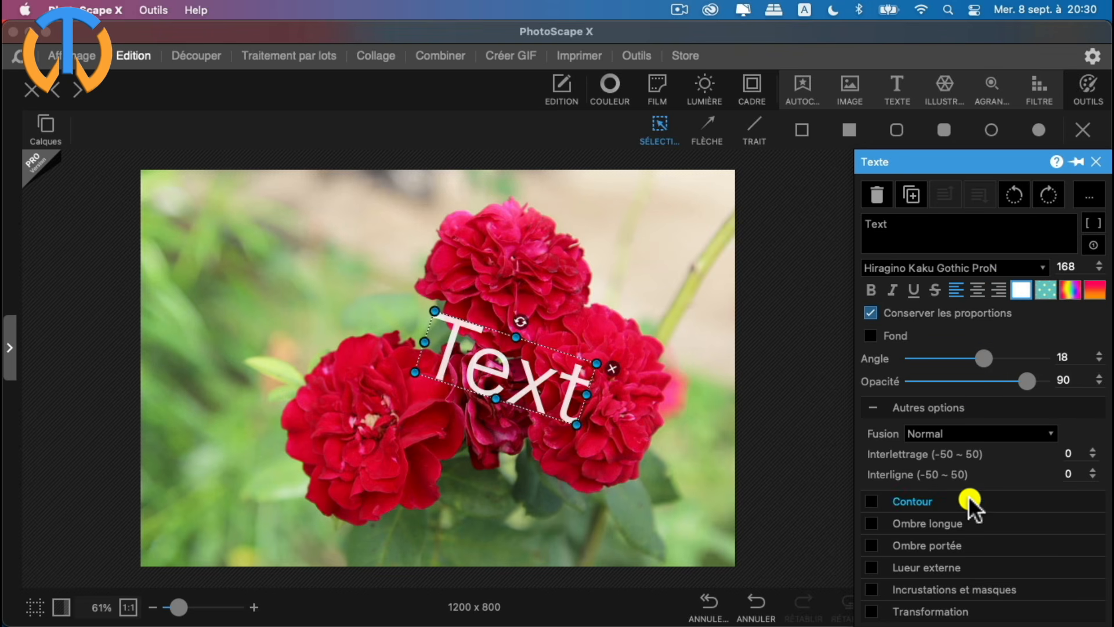
Step: Try a black outline on the text and remove it
left_click(872, 498)
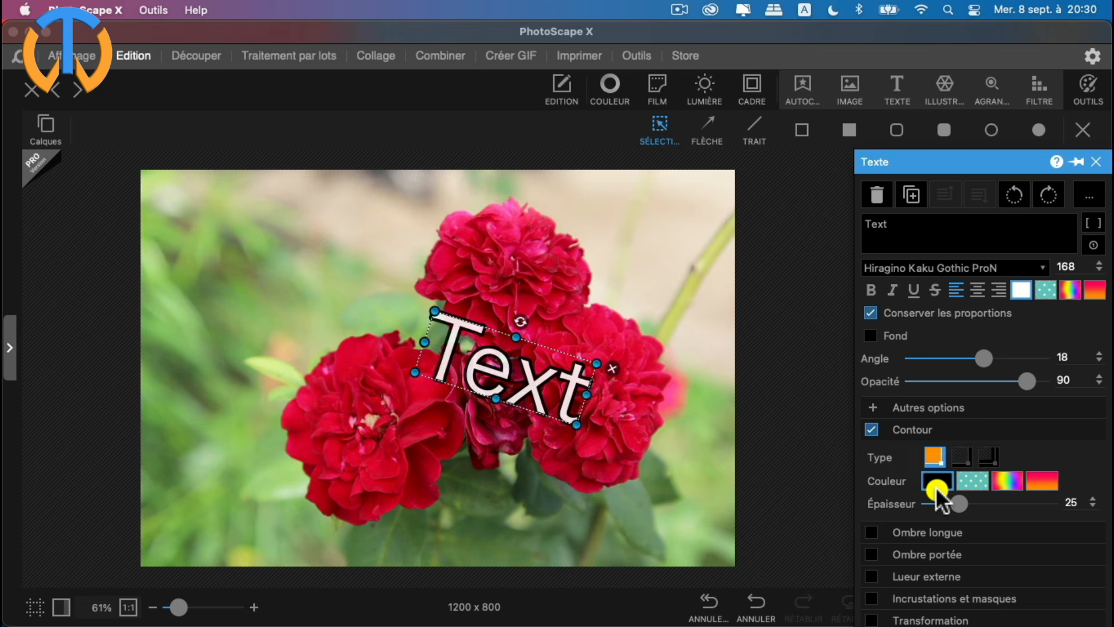
mouse_move(960, 504)
left_mouse_down()
mouse_move(998, 503)
mouse_move(959, 504)
left_mouse_up()
left_click(872, 429)
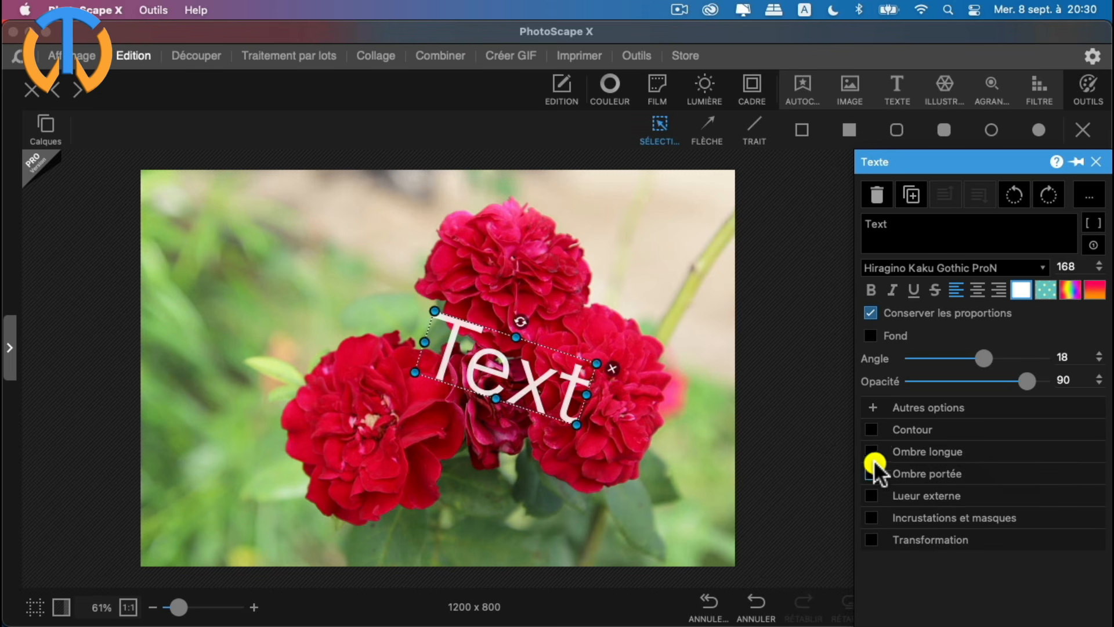
Step: Try a long black shadow with distance 36 on the text and remove it
left_click(871, 455)
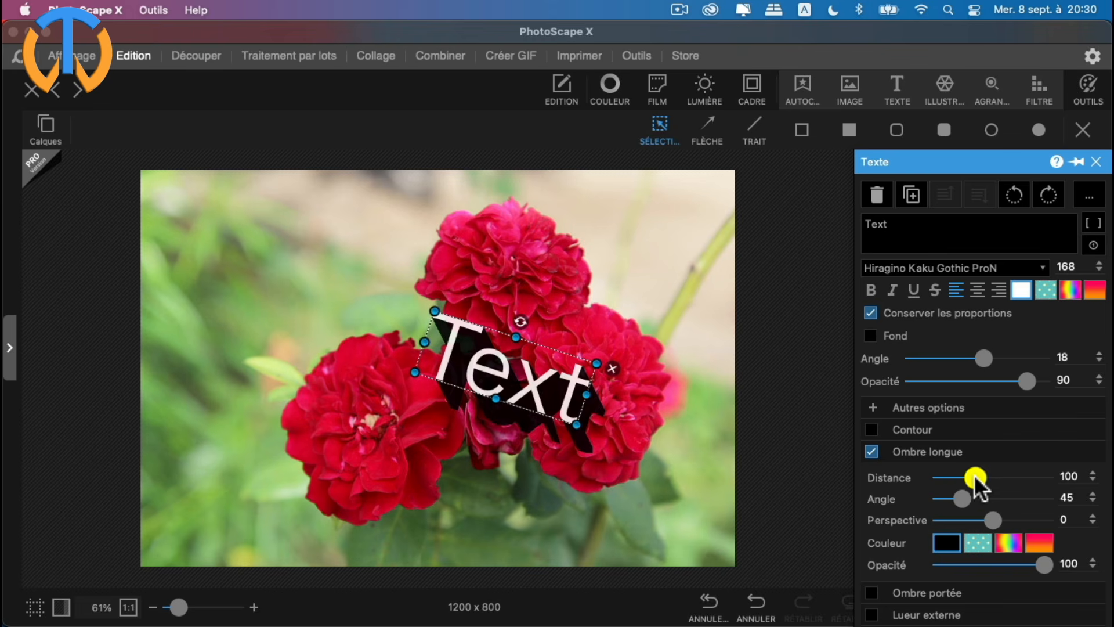
left_click_drag(973, 475, 953, 475)
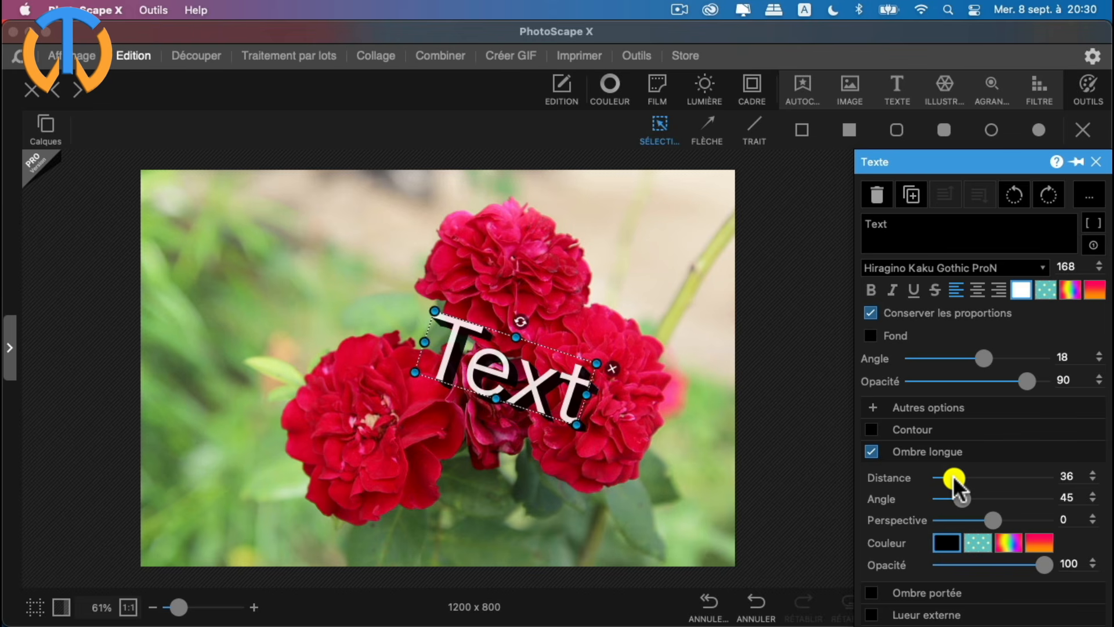
left_click(875, 451)
Step: Try a drop shadow on the text, adjust its distance, and remove it
left_click(873, 476)
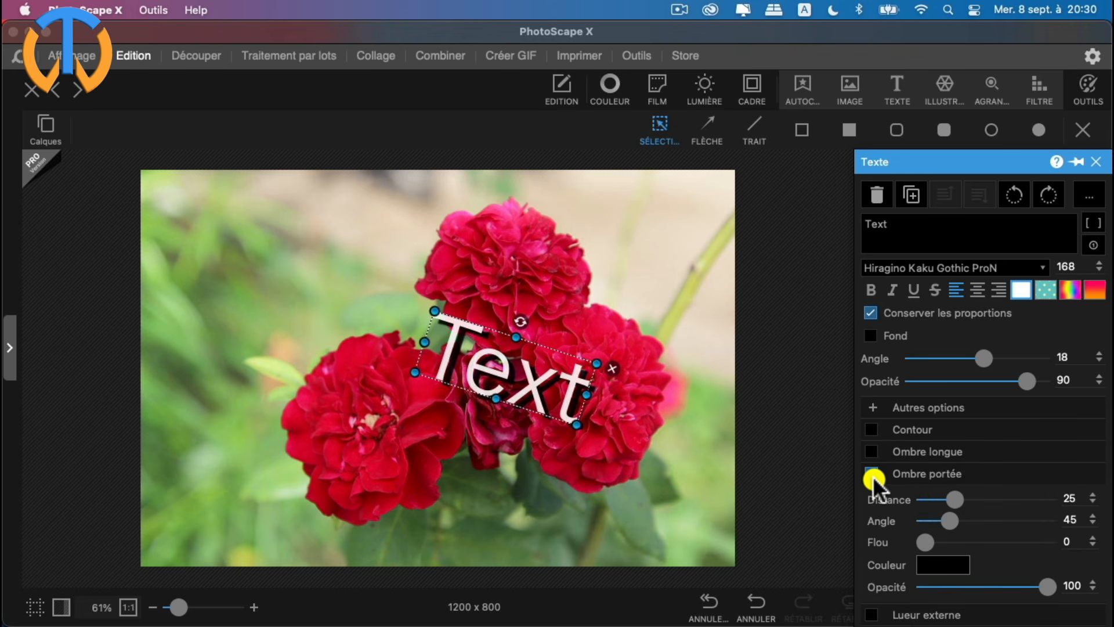
mouse_move(968, 498)
left_mouse_down()
mouse_move(1040, 499)
mouse_move(959, 495)
left_mouse_up()
left_click(874, 472)
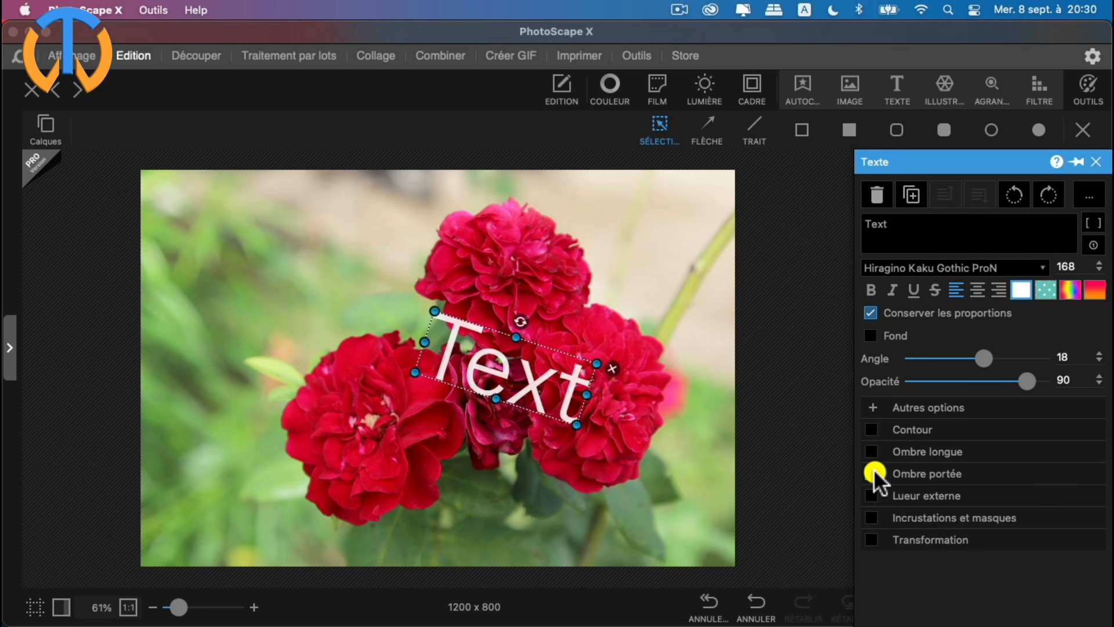
Step: Try the outer glow and the overlays and masks options on the text, and disable both
left_click(872, 496)
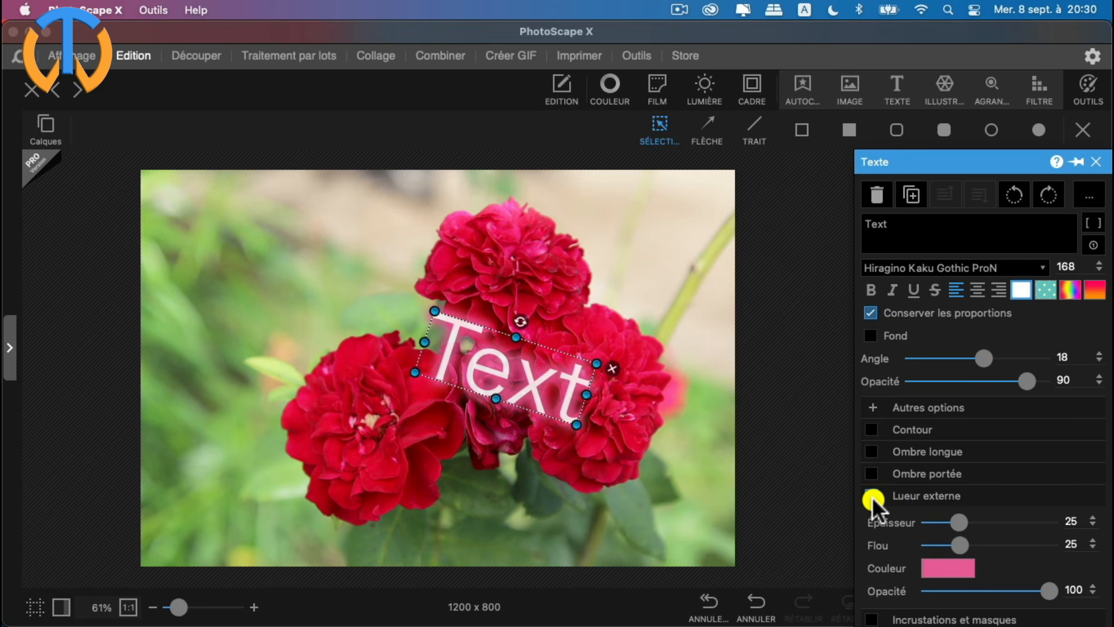
left_click(872, 497)
left_click(874, 516)
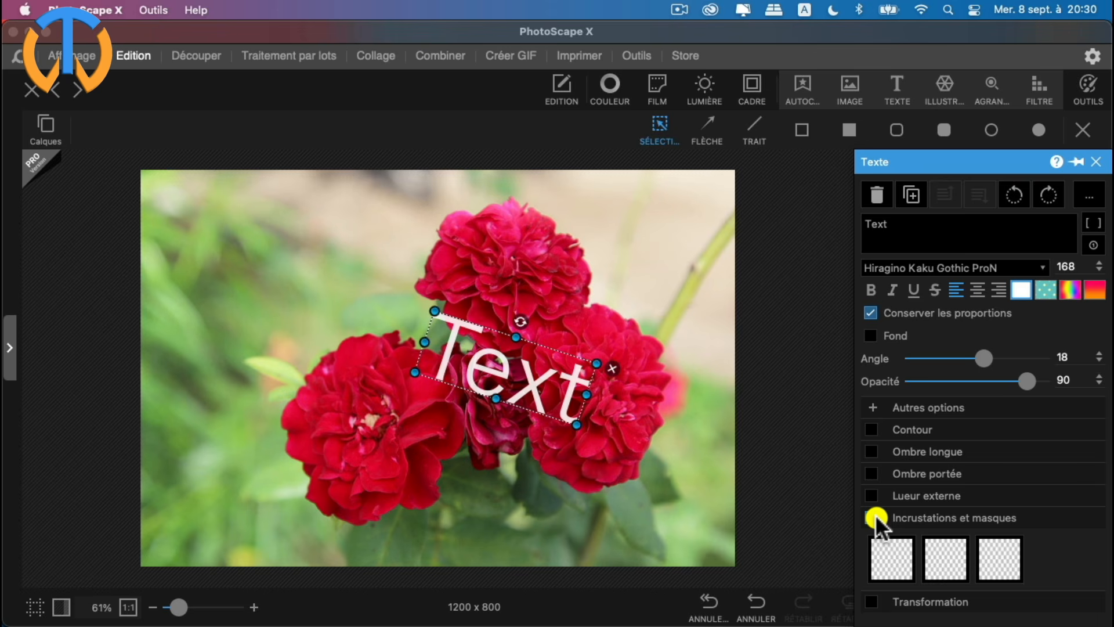
left_click(874, 515)
Step: Enable transformation on the text, set its angle to 0 and opacity to 93, and stretch it to size 219
left_click(871, 539)
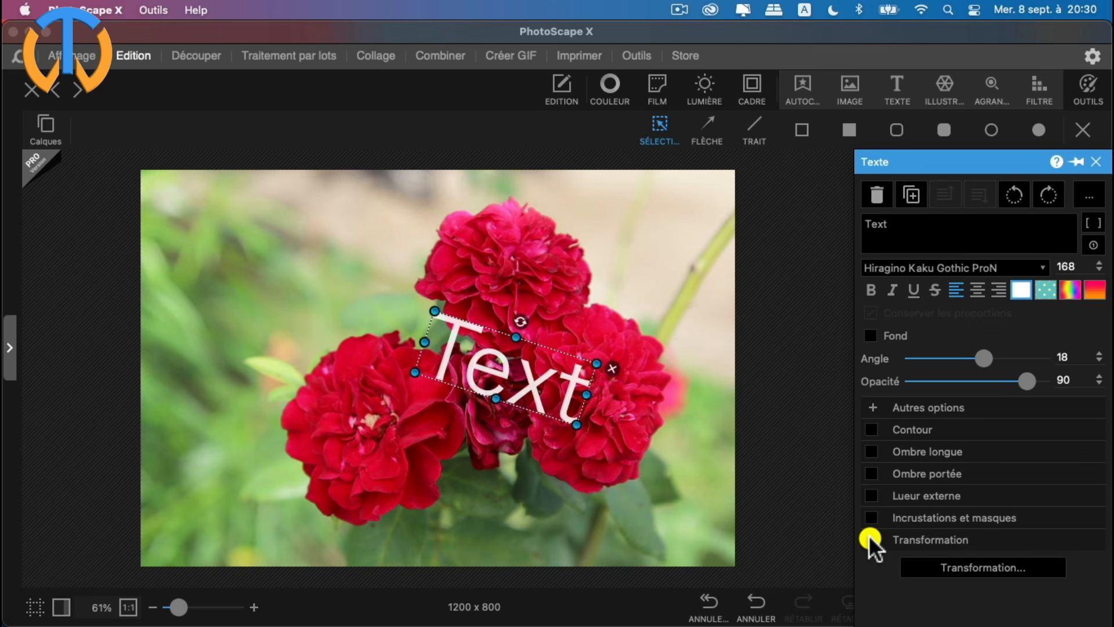
left_click_drag(987, 359, 1031, 381)
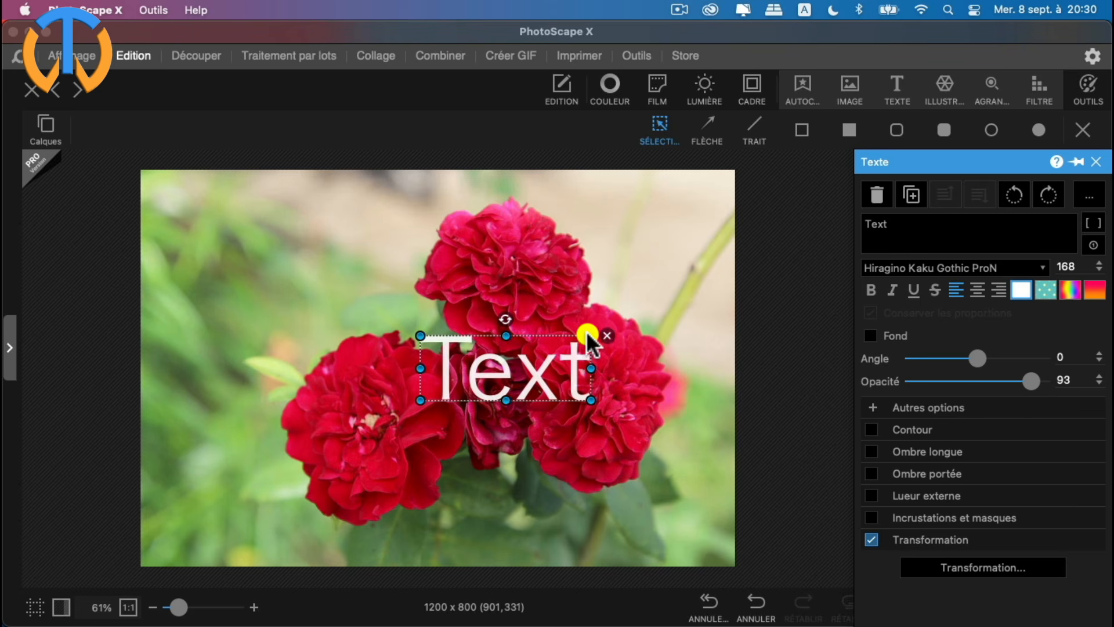
left_click_drag(588, 334, 610, 315)
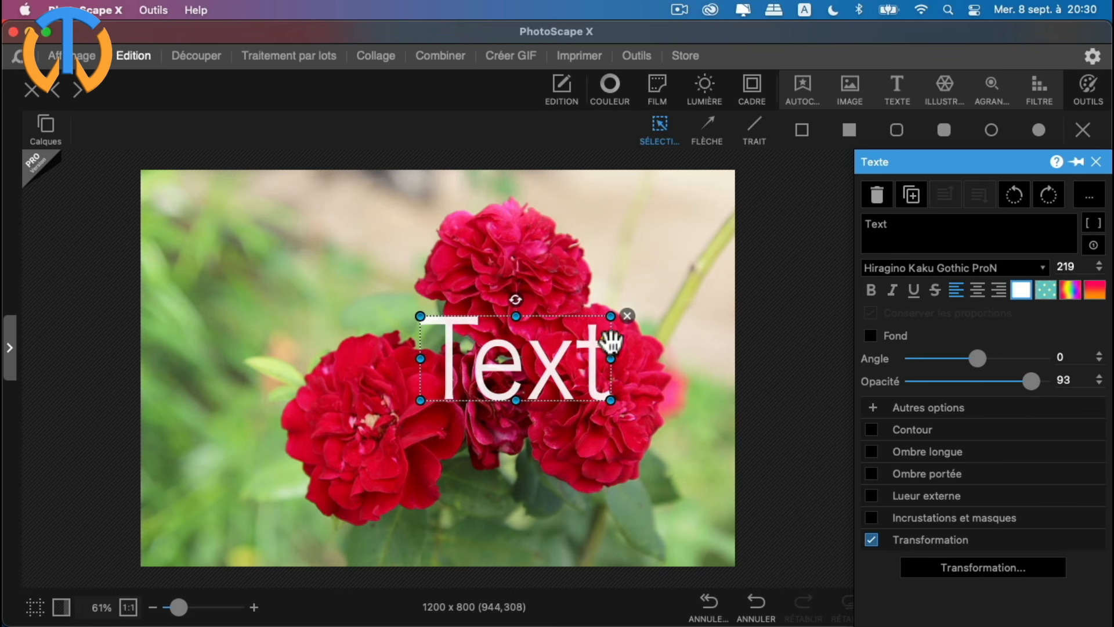
left_click_drag(609, 360, 629, 386)
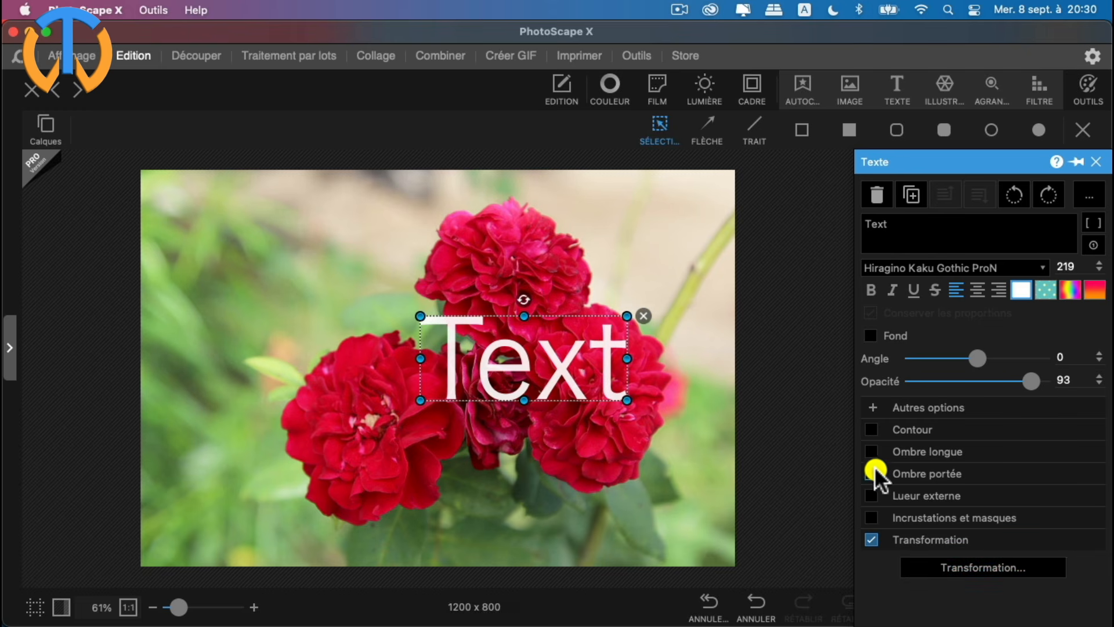
Step: Add a black outline to the text, expand its other options, and close the text settings
left_click(872, 428)
left_click(872, 407)
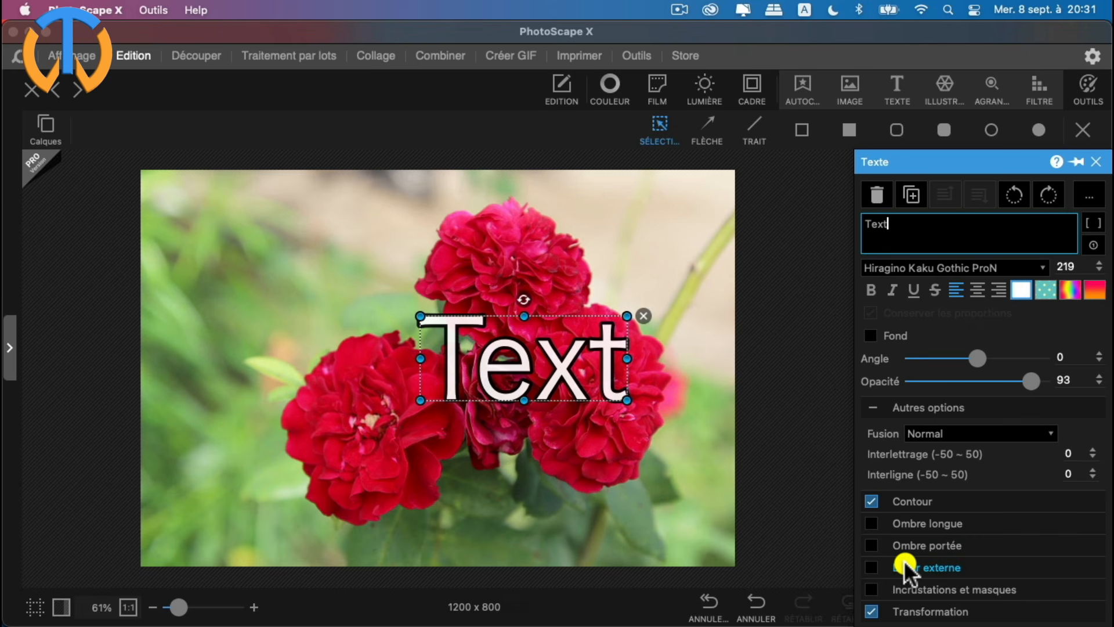
left_click(1097, 163)
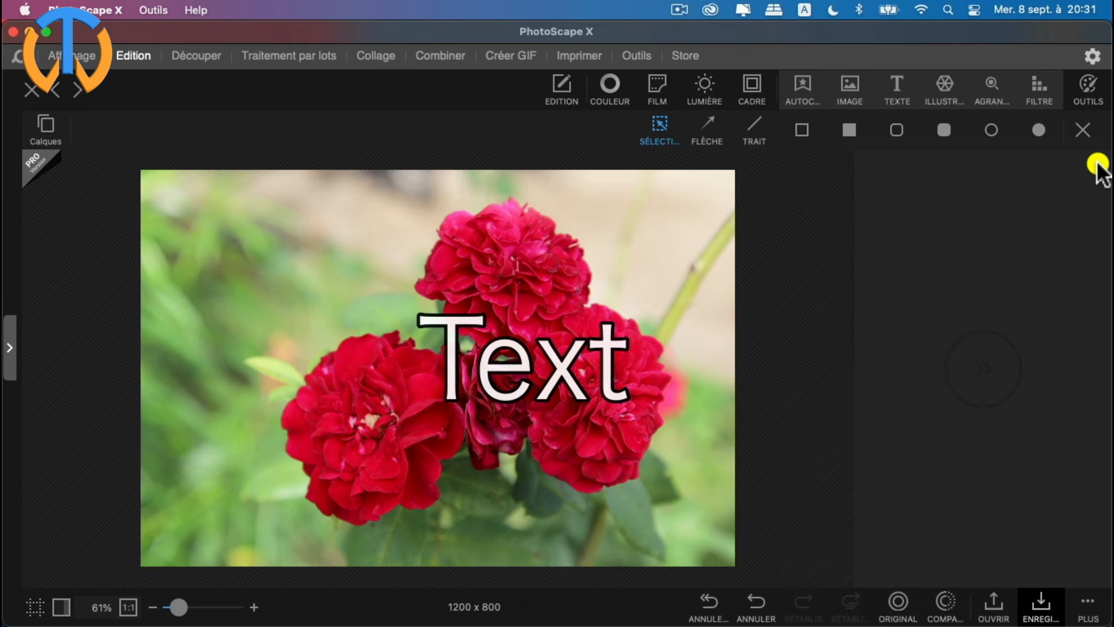
Step: Undo the text edits step by step until the text is removed from the photo
left_click(763, 605)
left_click(762, 605)
left_click(763, 605)
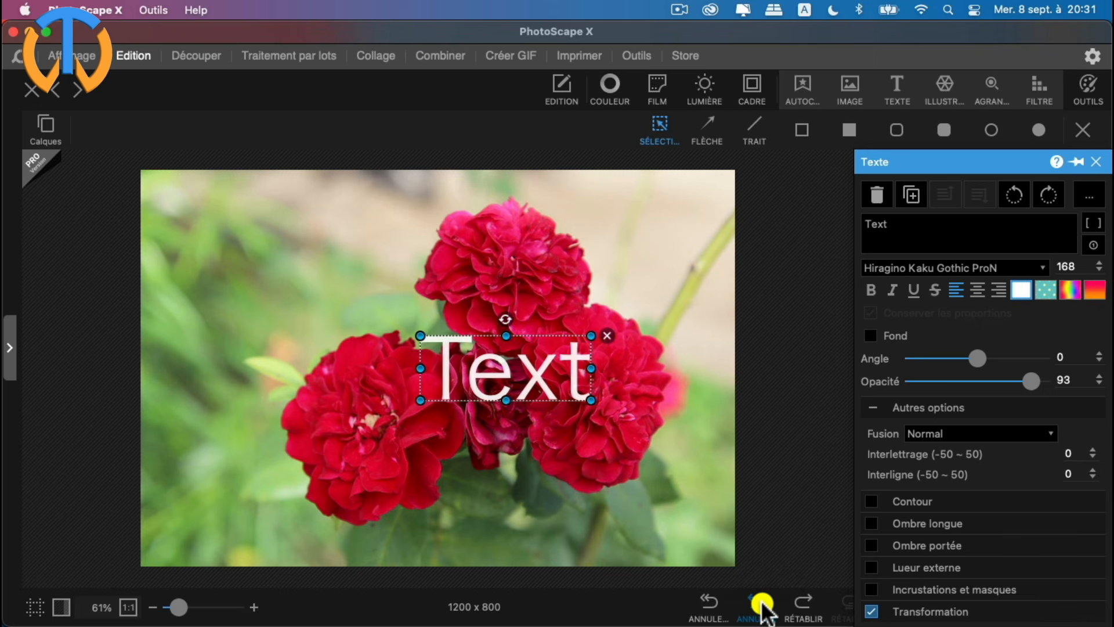
left_click(762, 605)
left_click(763, 604)
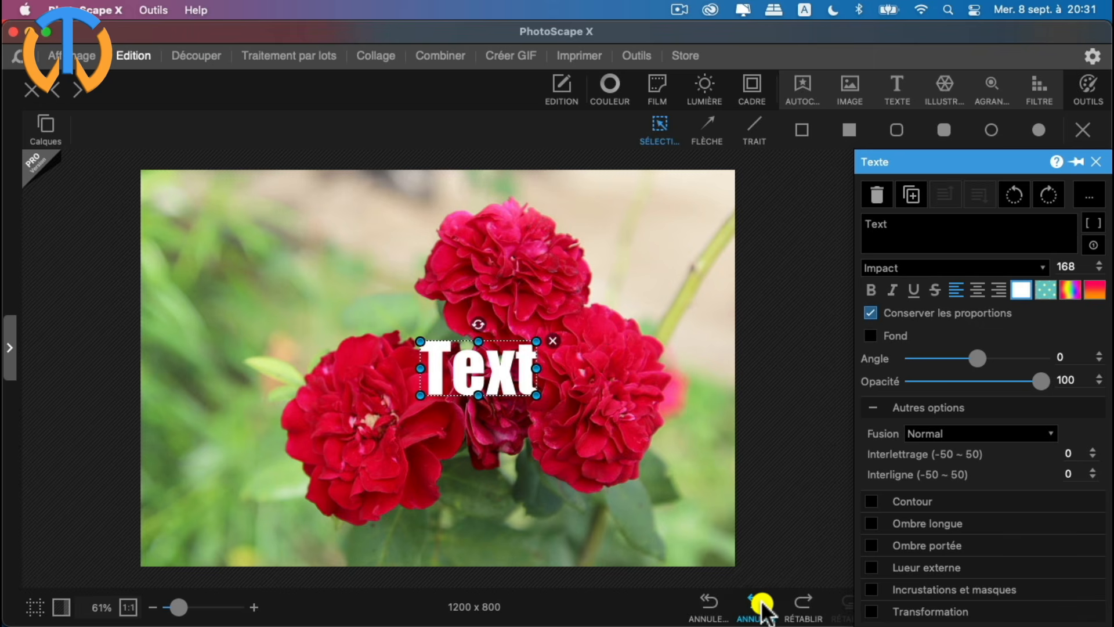
left_click(762, 605)
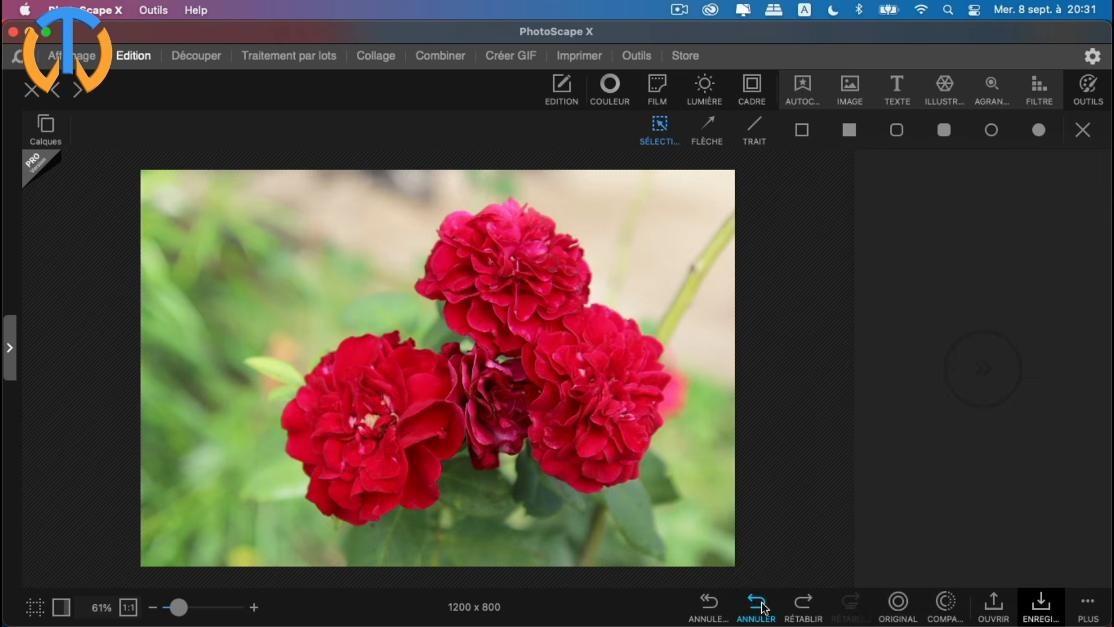
Step: Browse the illustration shape categories, from basic shapes and arrows to speech bubbles and badges
left_click(944, 88)
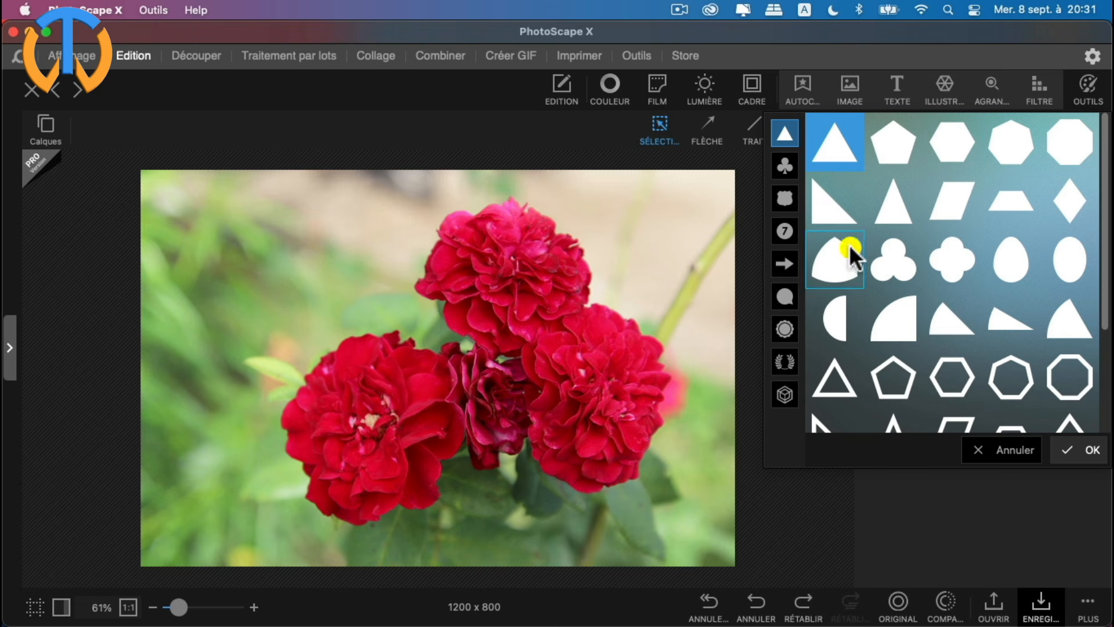
left_click(783, 167)
left_click(781, 197)
left_click(781, 232)
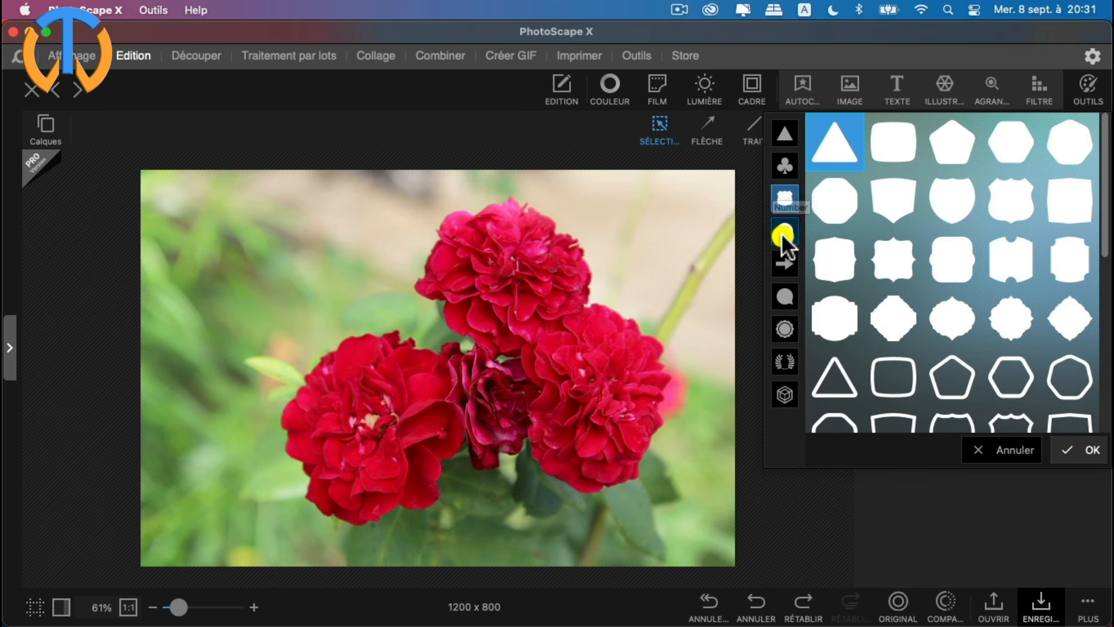
left_click(782, 268)
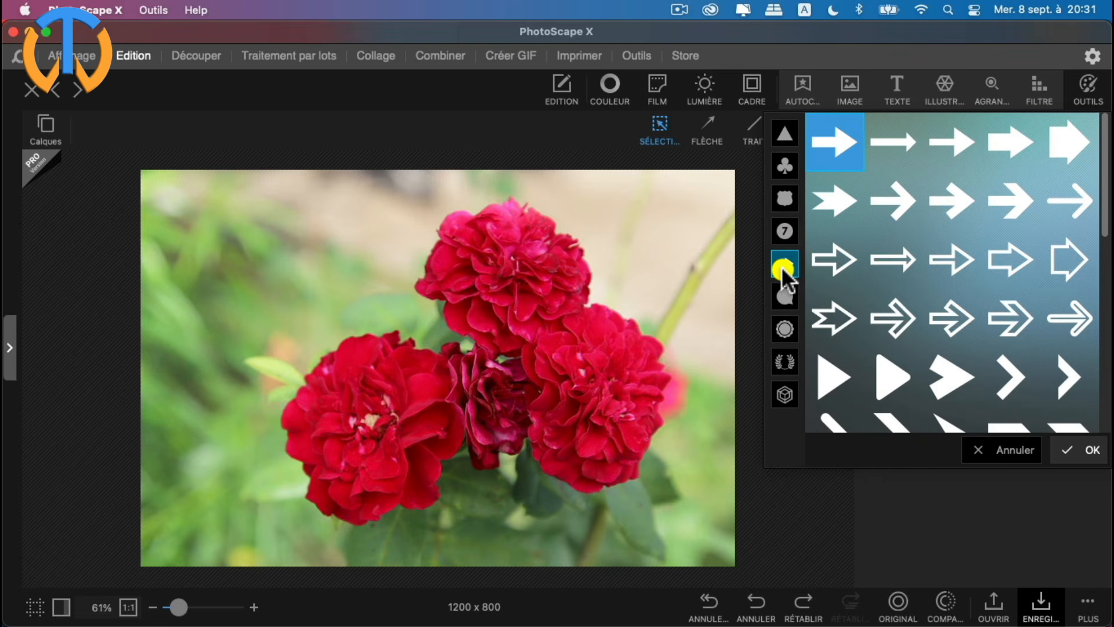
left_click(784, 296)
left_click(787, 328)
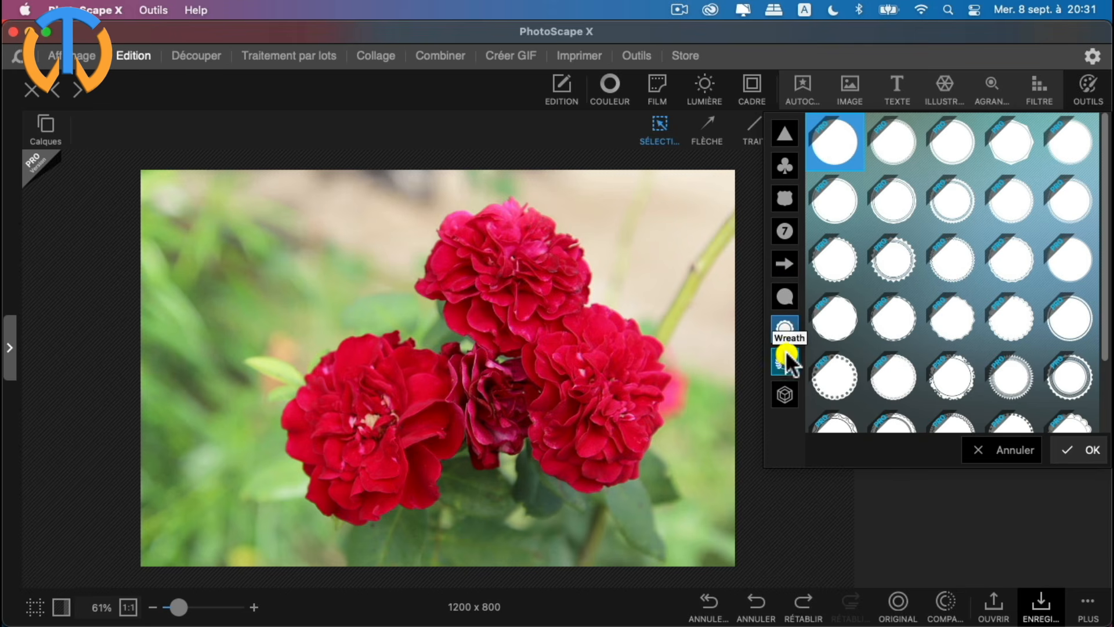
Step: Insert a filled oval speech bubble in the photo's upper-left area and rotate it to -30
left_click(792, 294)
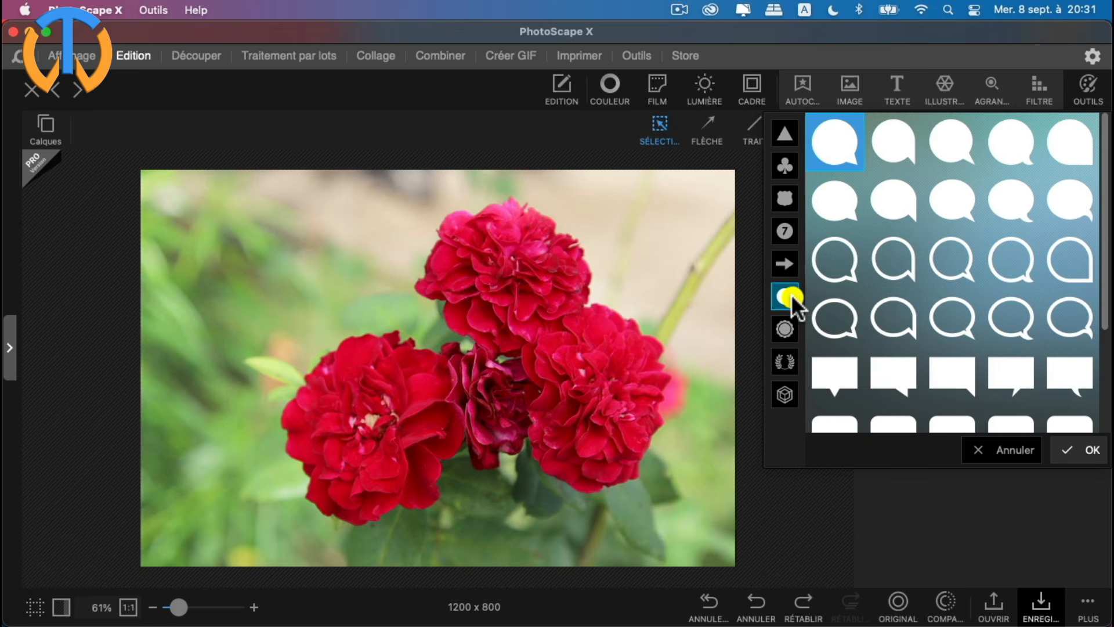
left_click(898, 184)
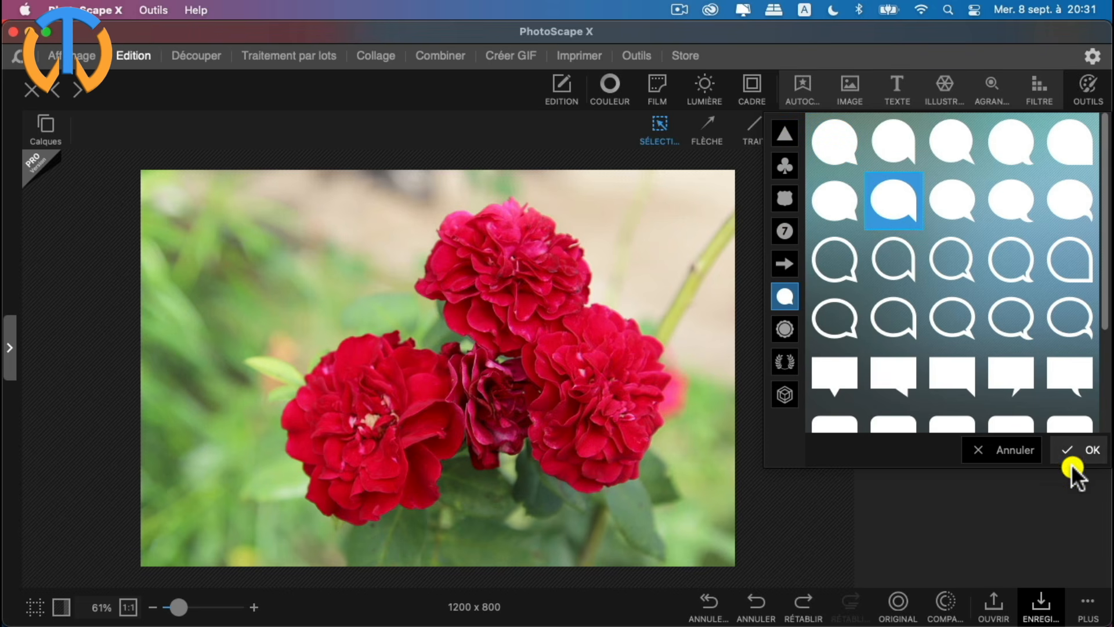
left_click(1084, 456)
left_click_drag(438, 380, 279, 273)
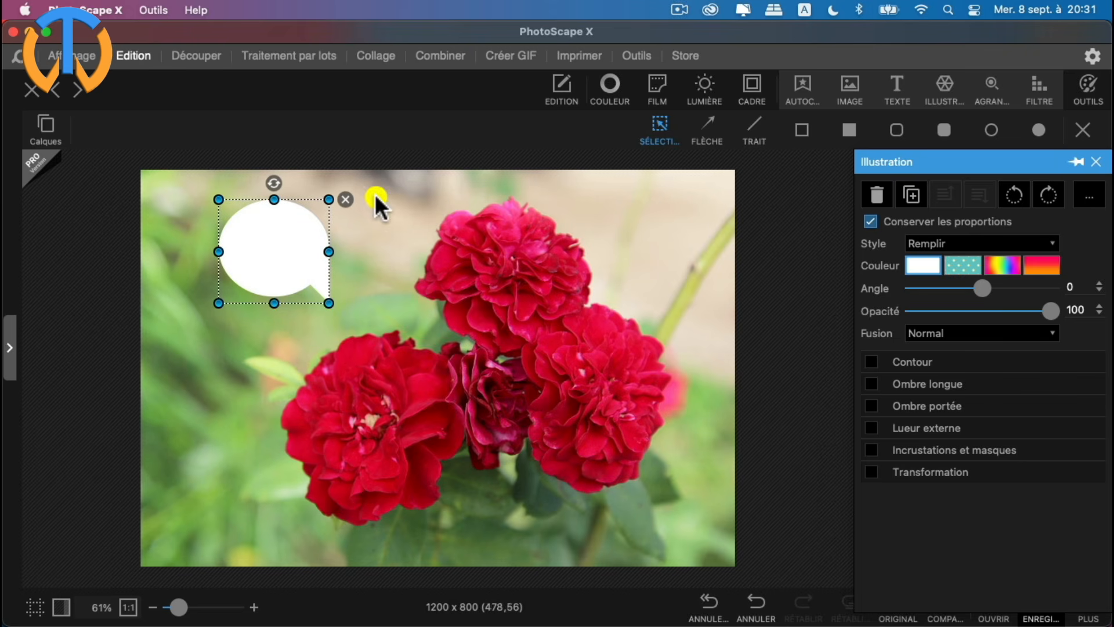
left_click_drag(274, 183, 254, 190)
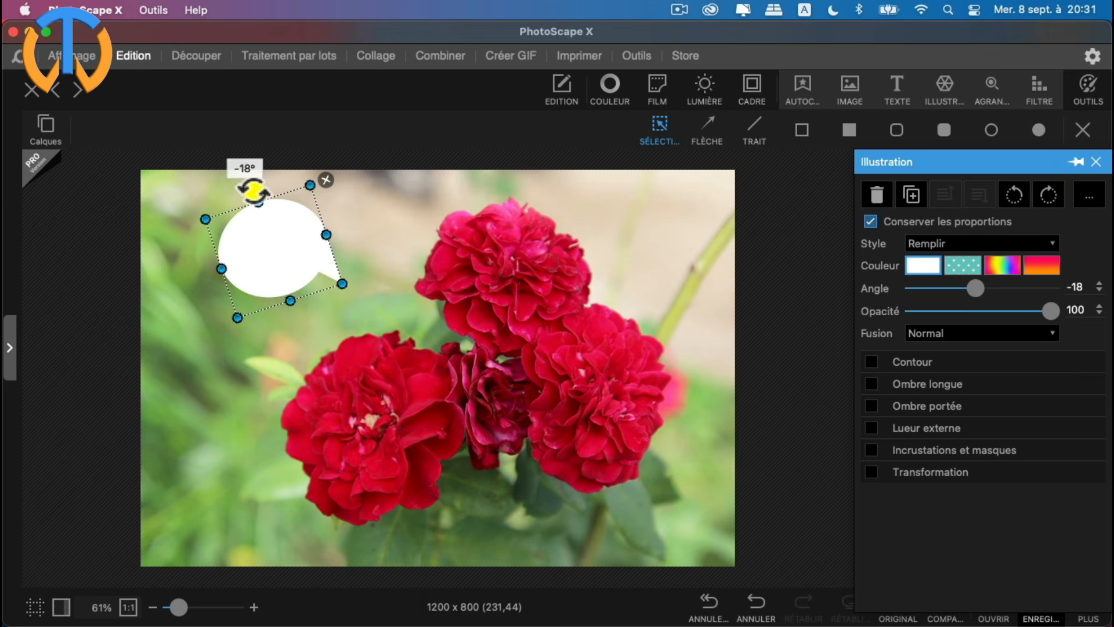
mouse_move(972, 289)
left_mouse_down()
mouse_move(949, 290)
mouse_move(981, 288)
mouse_move(965, 289)
left_mouse_up()
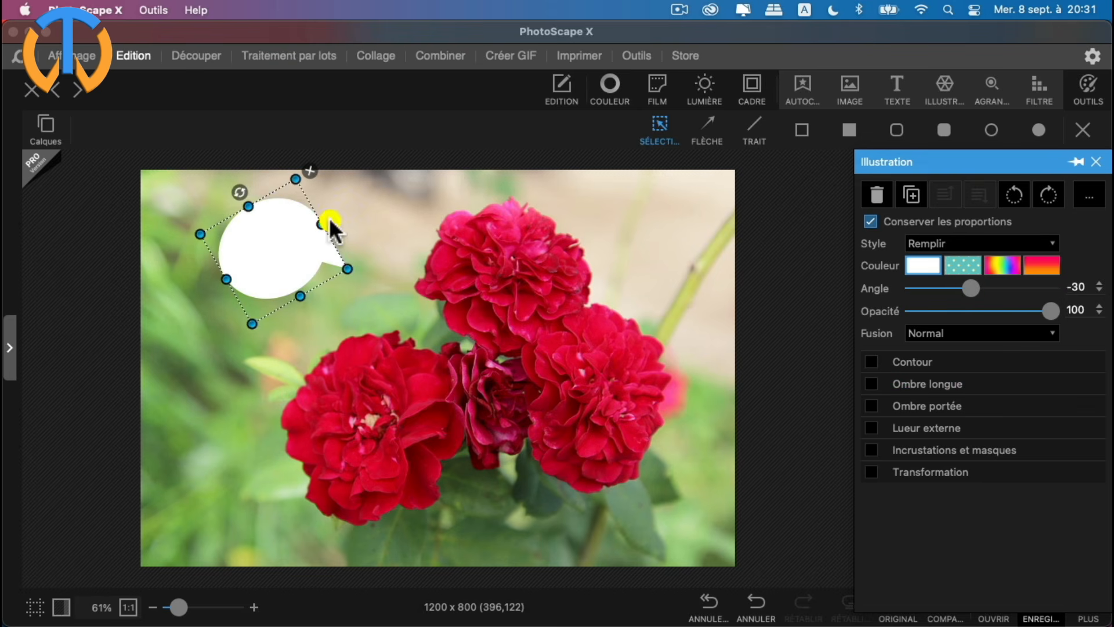
Step: Try the outline, long shadow and drop shadow on the speech bubble, disabling each one
left_click(872, 362)
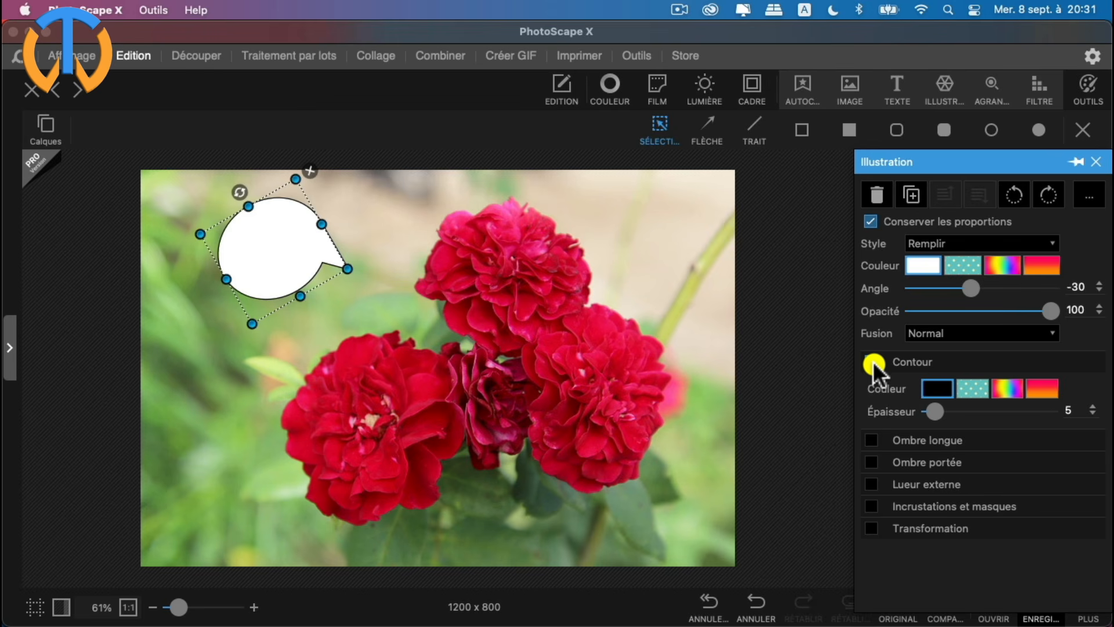
left_click(872, 361)
left_click(872, 384)
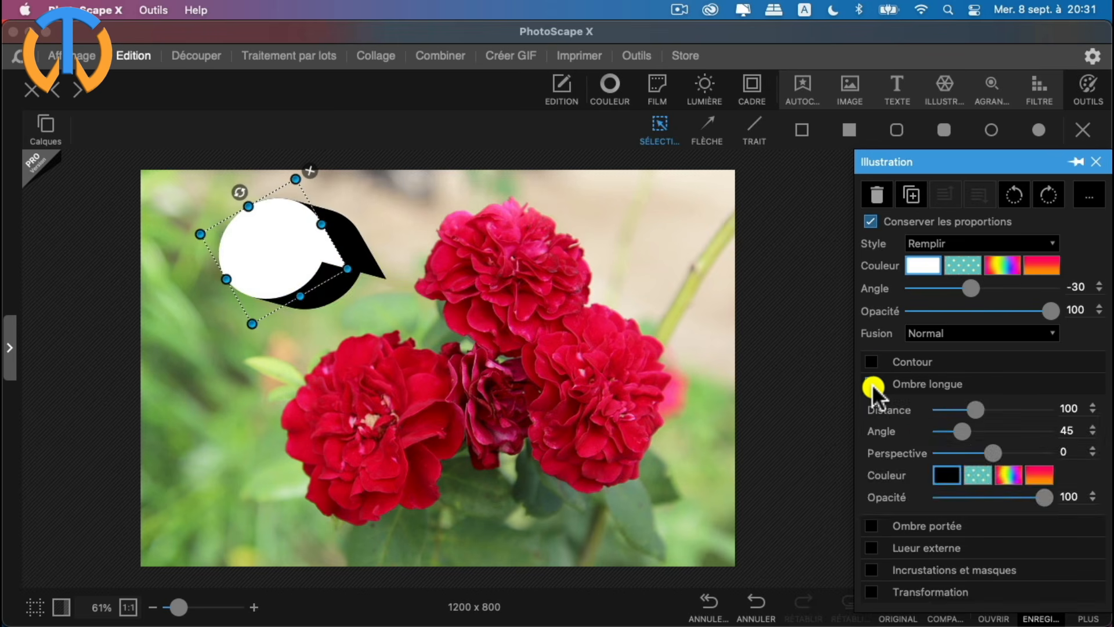
left_click(872, 384)
left_click(874, 409)
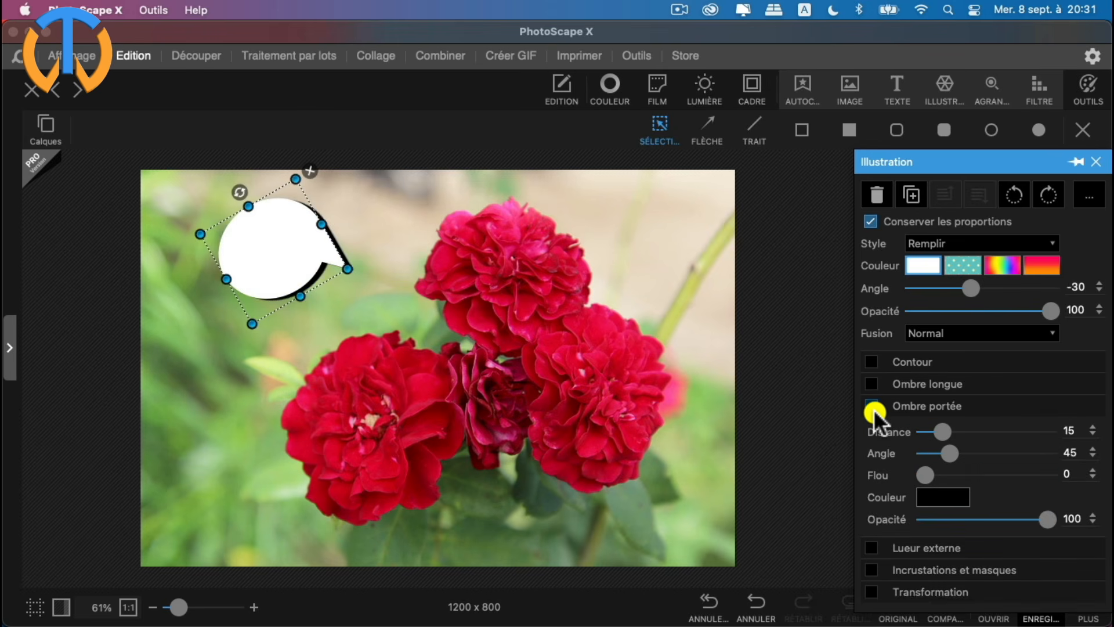
left_click(873, 409)
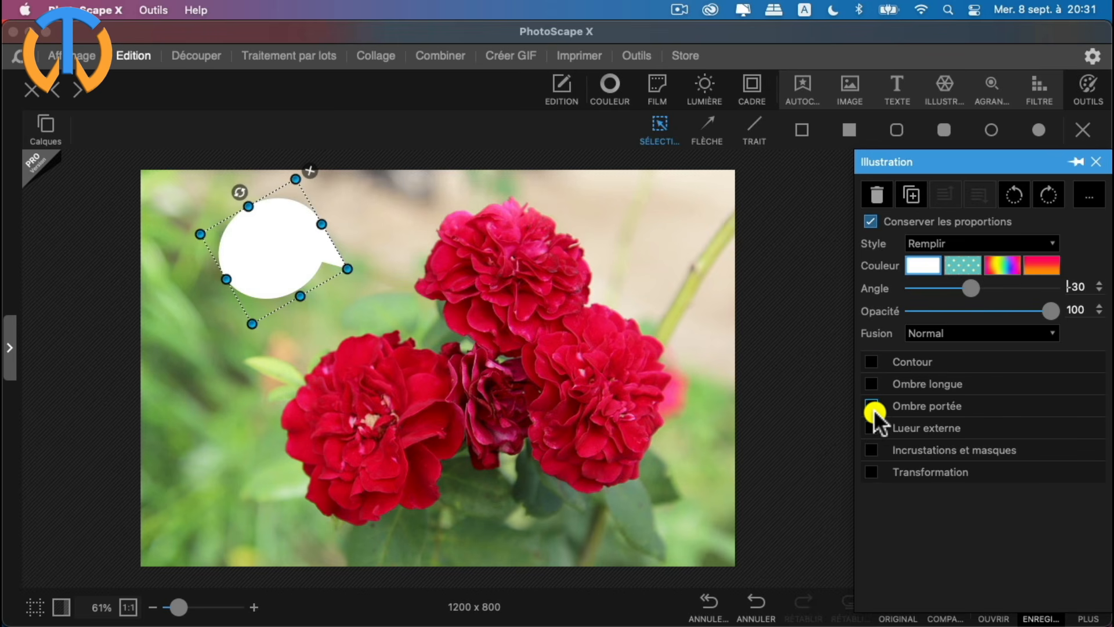
Step: Close the illustration settings and undo the speech bubble's rotation, placement and insertion
left_click(1096, 162)
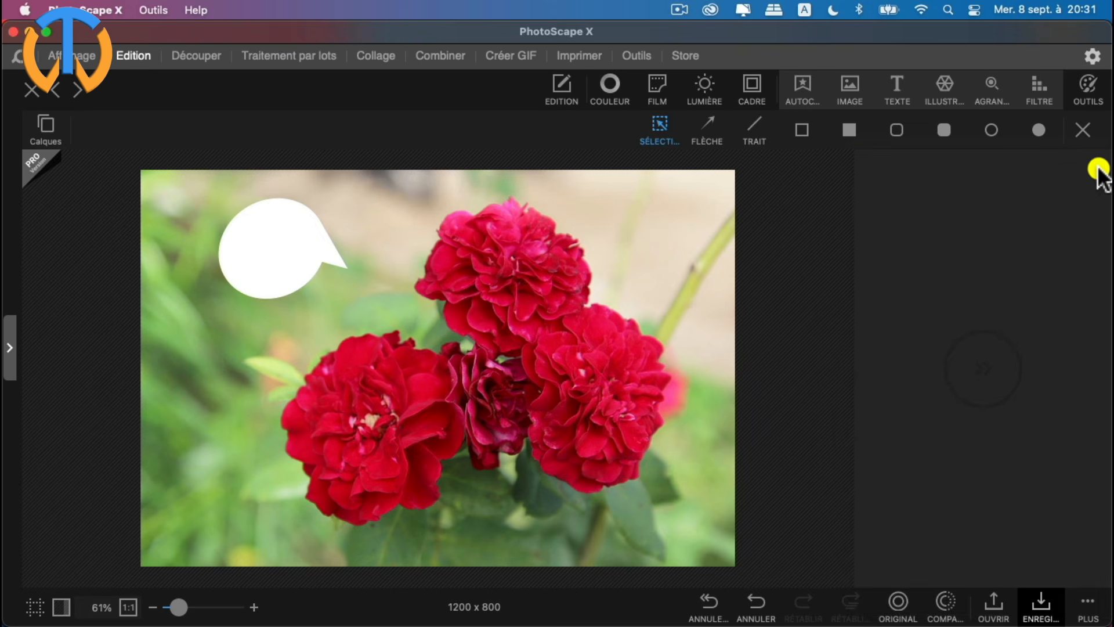
left_click(755, 603)
left_click(756, 606)
left_click(756, 607)
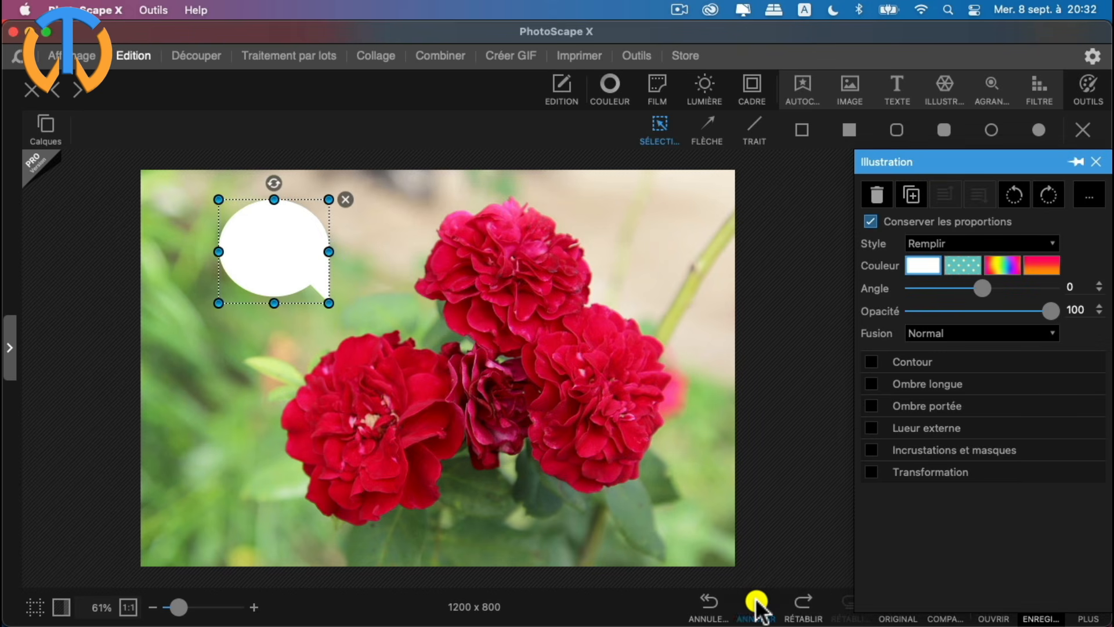
left_click(756, 607)
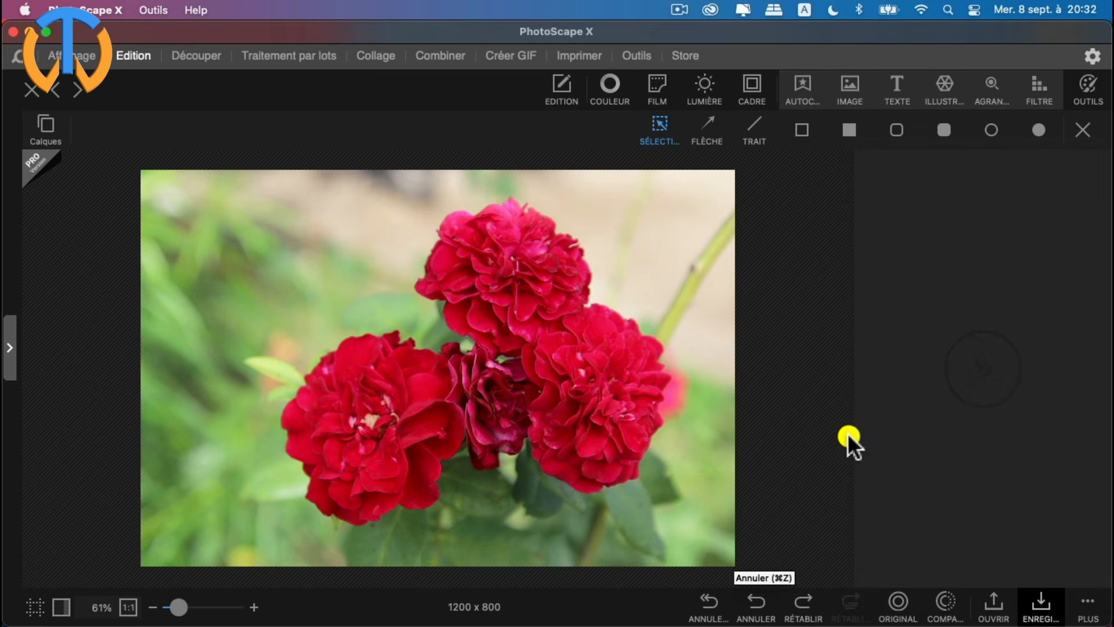
Step: Try a circular magnifier at 200% scale over the left flower and undo it
left_click(991, 86)
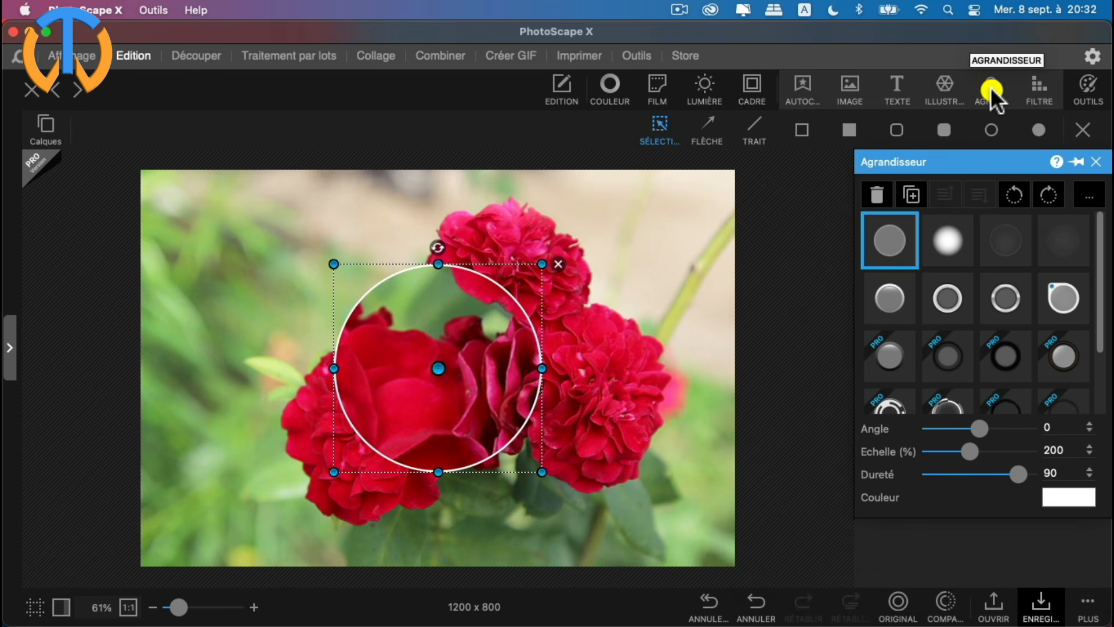
left_click_drag(430, 425, 386, 429)
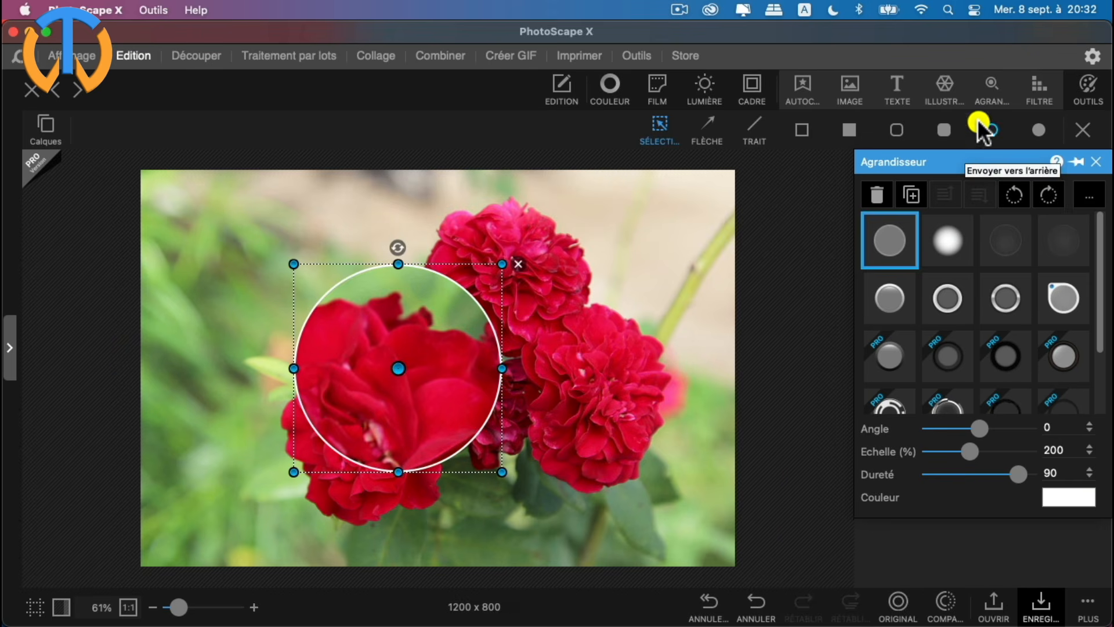
left_click(1041, 91)
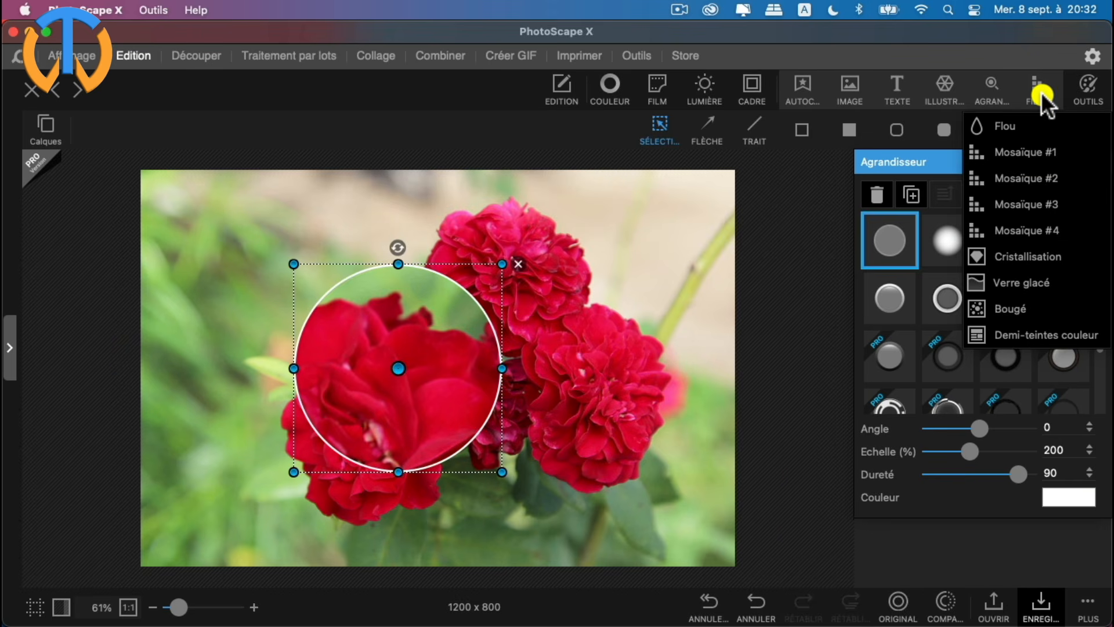
left_click(1041, 91)
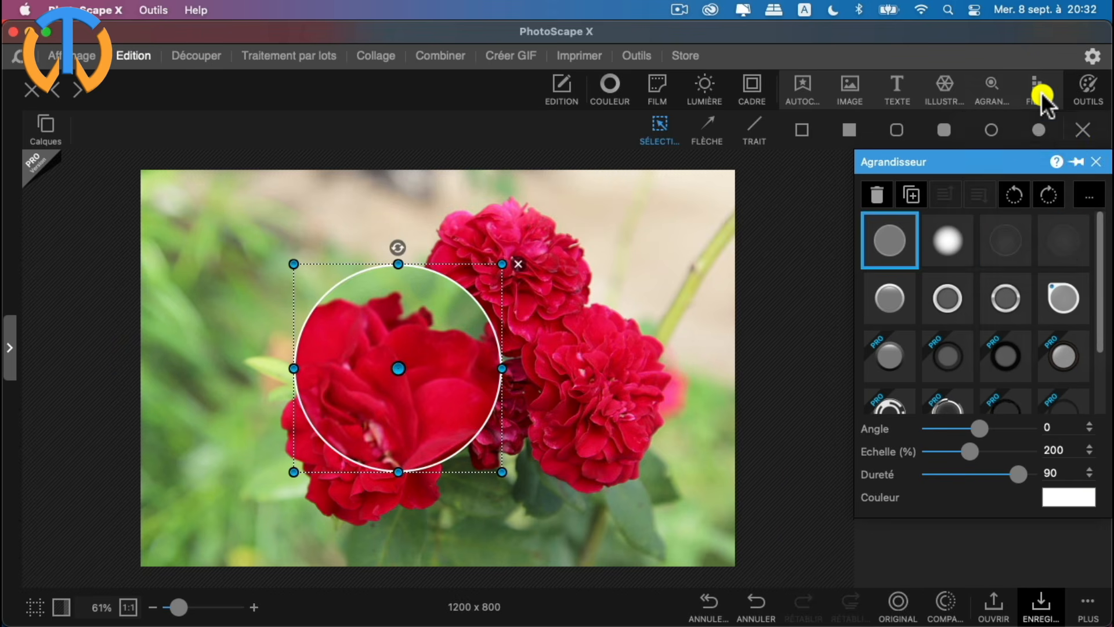
left_click(1096, 162)
left_click(755, 607)
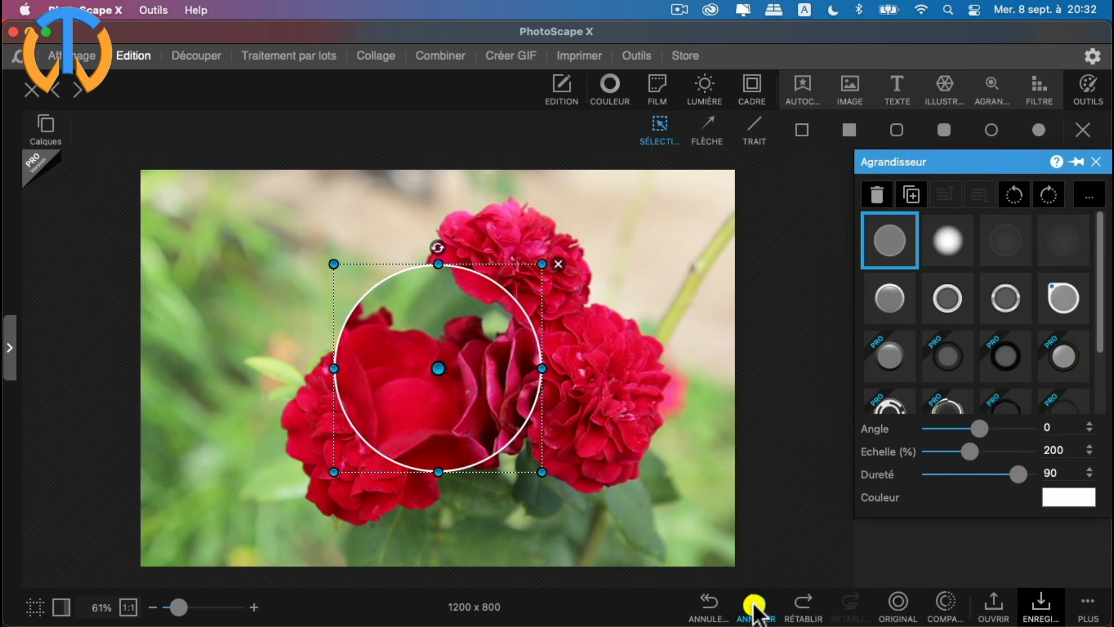
left_click(755, 607)
Step: Try the Mosaïque #1 filter on the middle of the photo, toggle its drop shadow, and undo the filter
left_click(1038, 92)
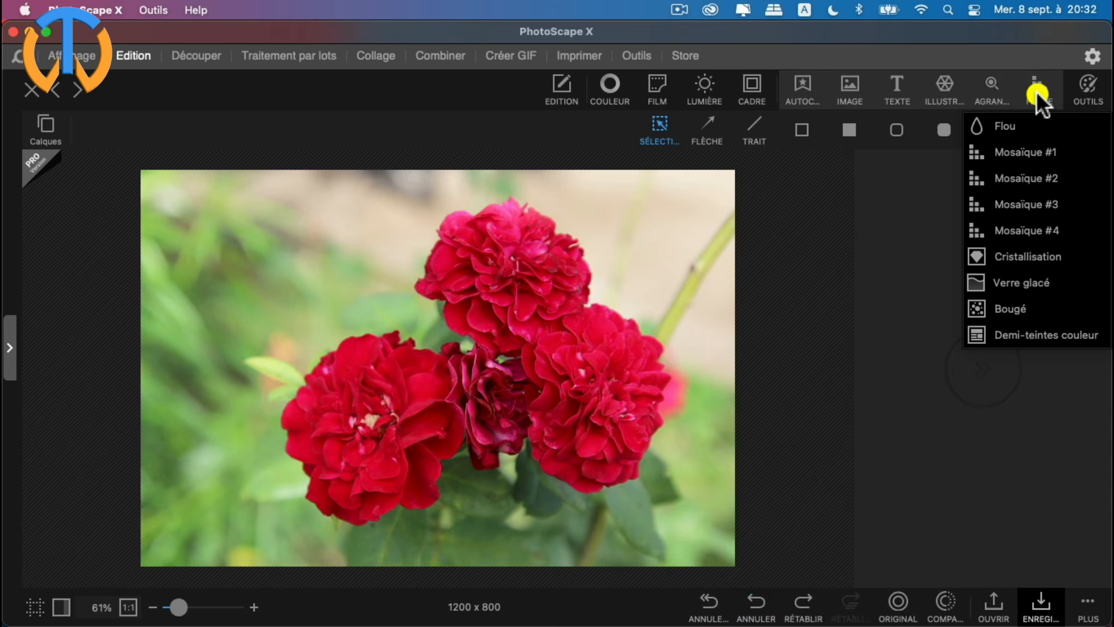
left_click(1024, 154)
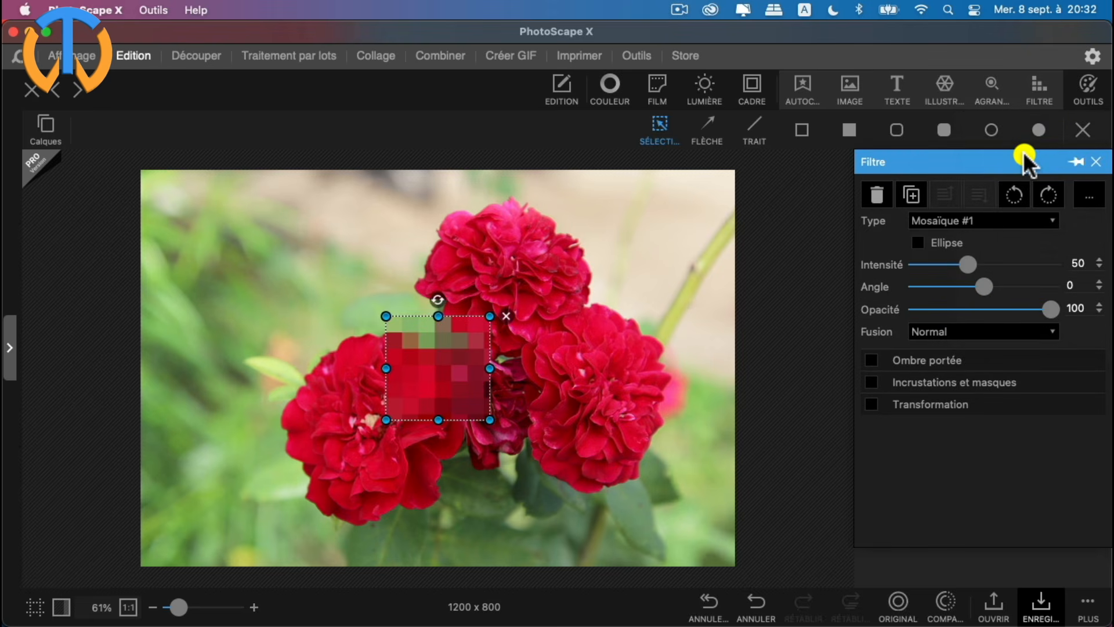
left_click(872, 361)
left_click(872, 361)
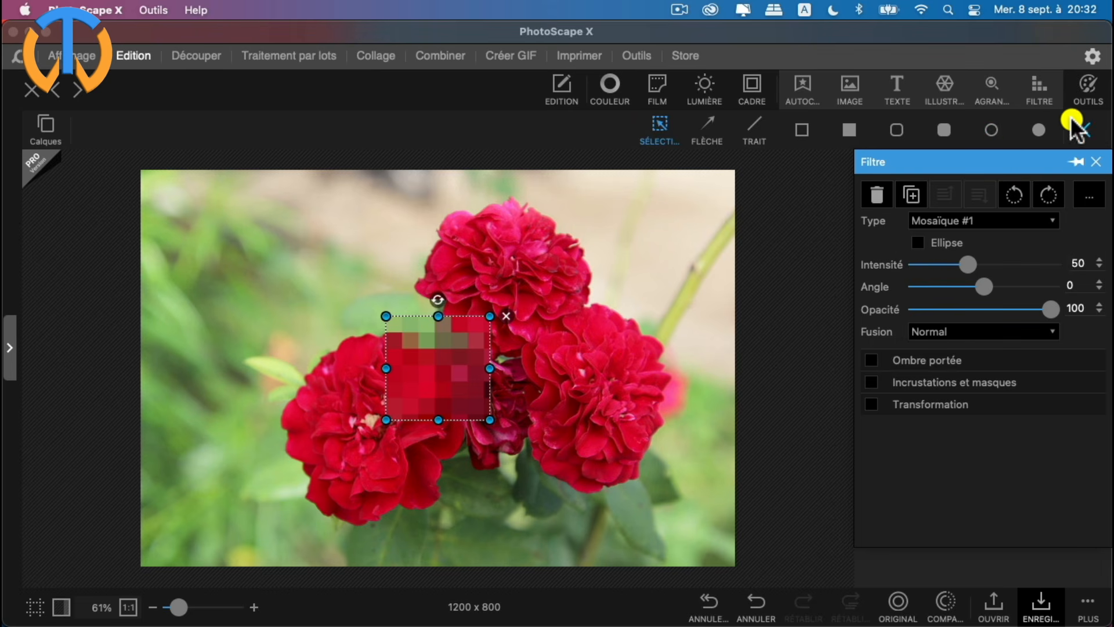
left_click(1081, 128)
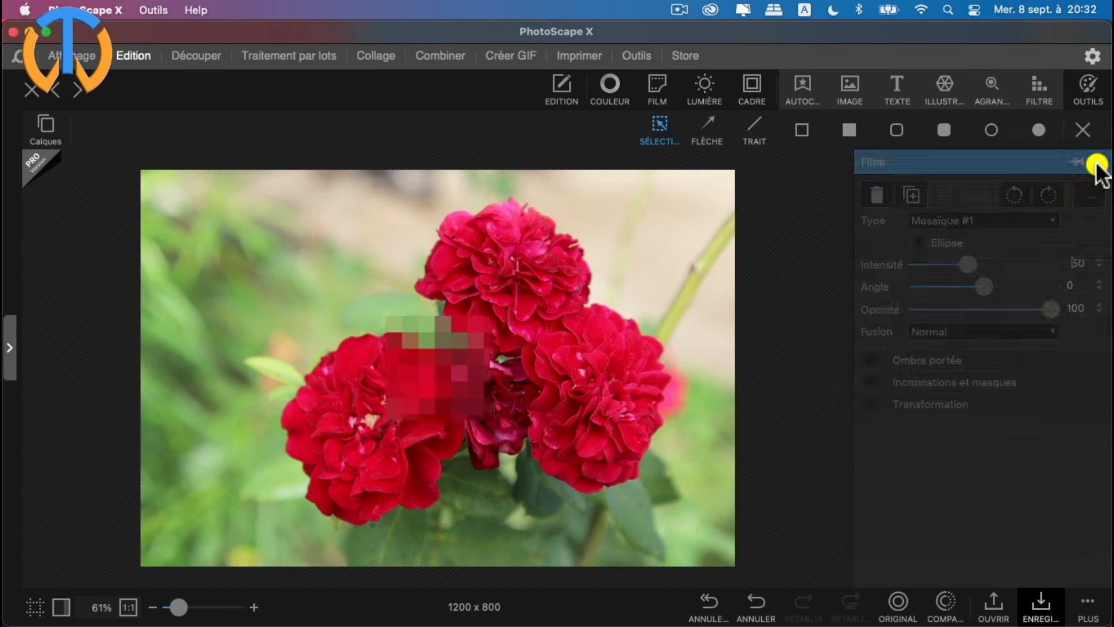
left_click(753, 614)
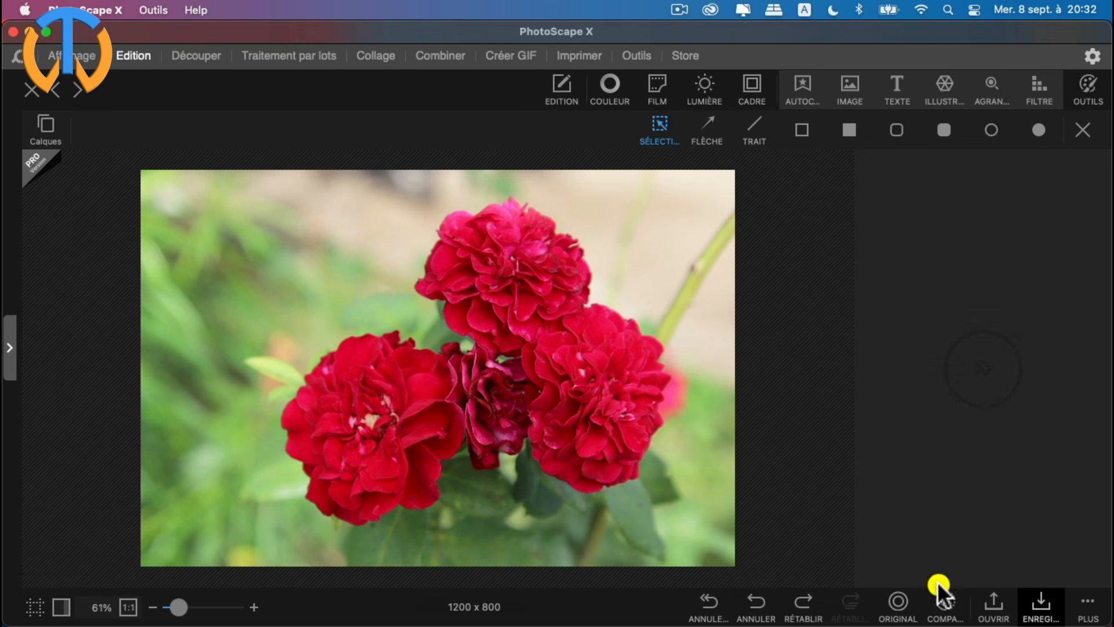
Step: Open the save options for the photo and try JPEG quality values of 76, 100 and 75
left_click(1042, 614)
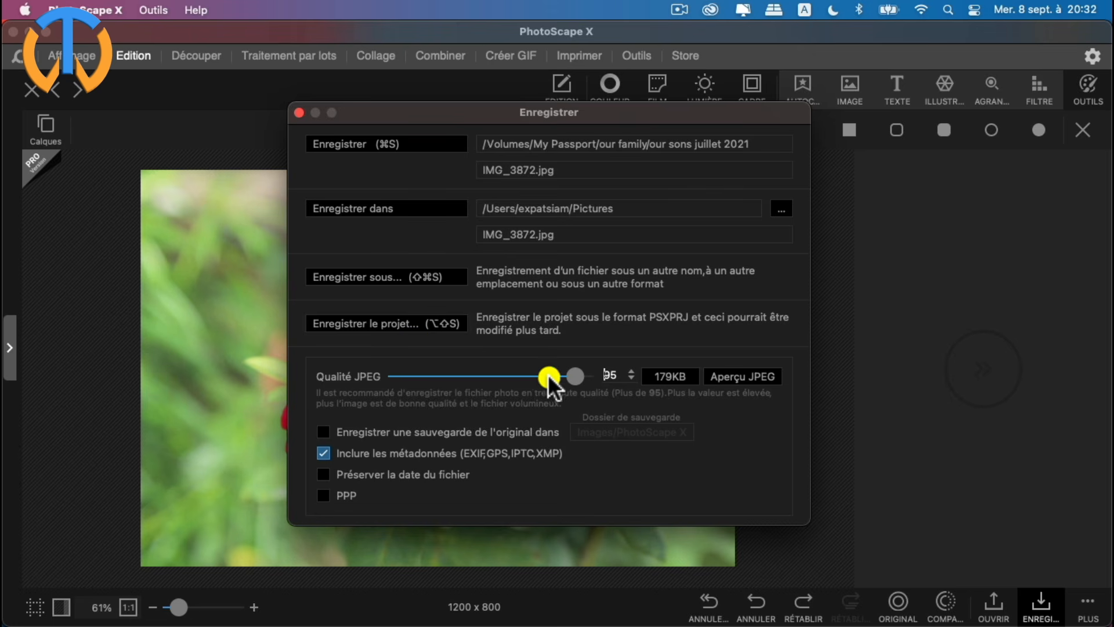
left_click_drag(571, 383, 539, 384)
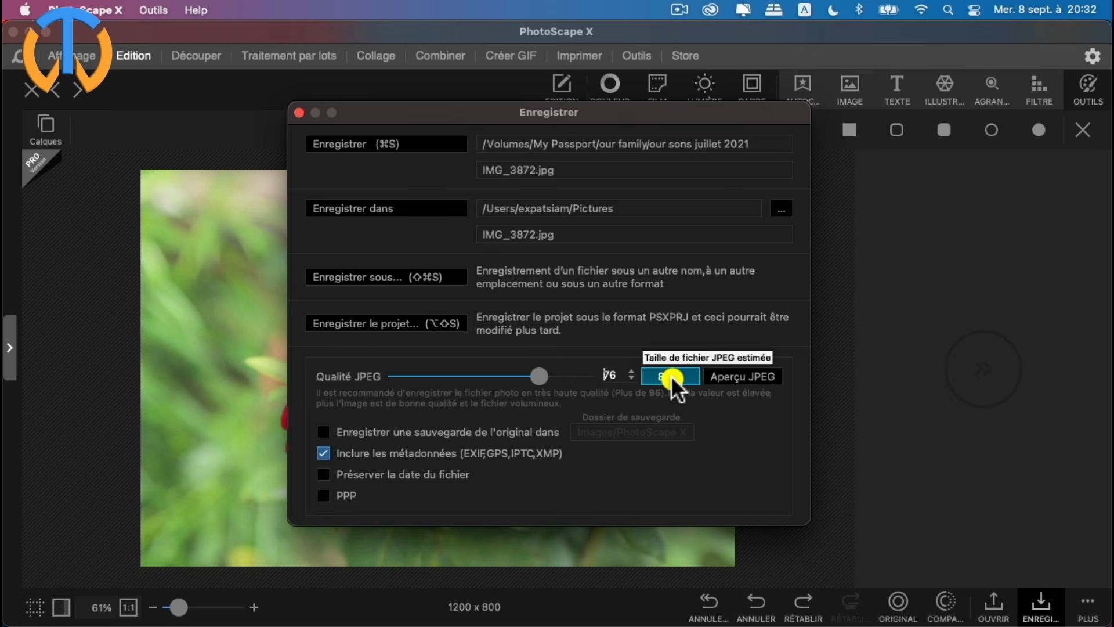
left_click_drag(540, 383, 604, 378)
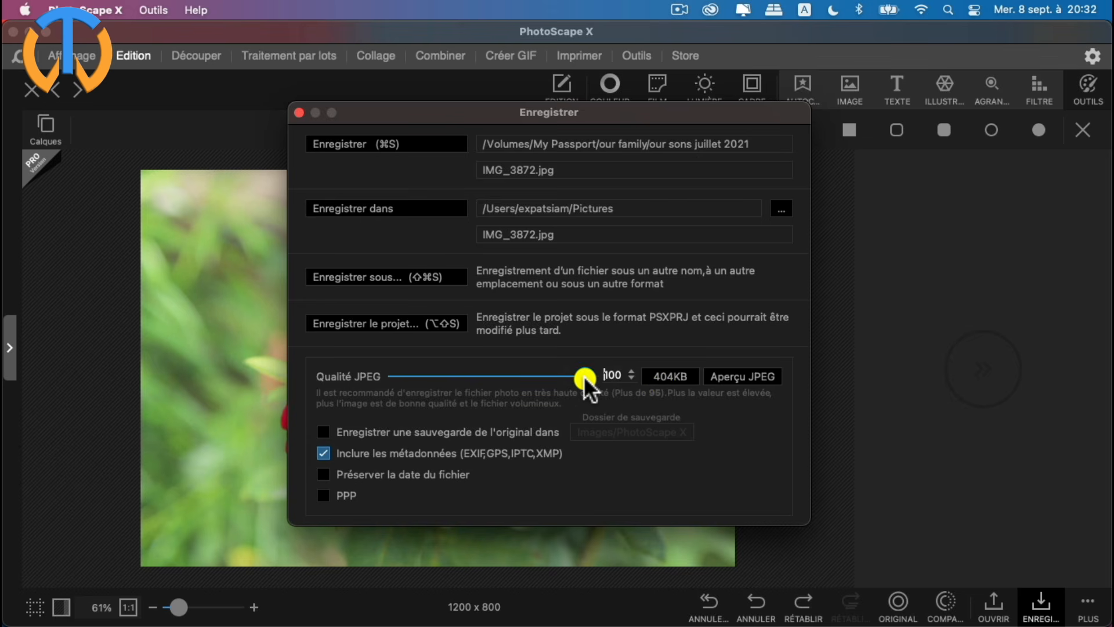
left_click_drag(585, 378, 538, 383)
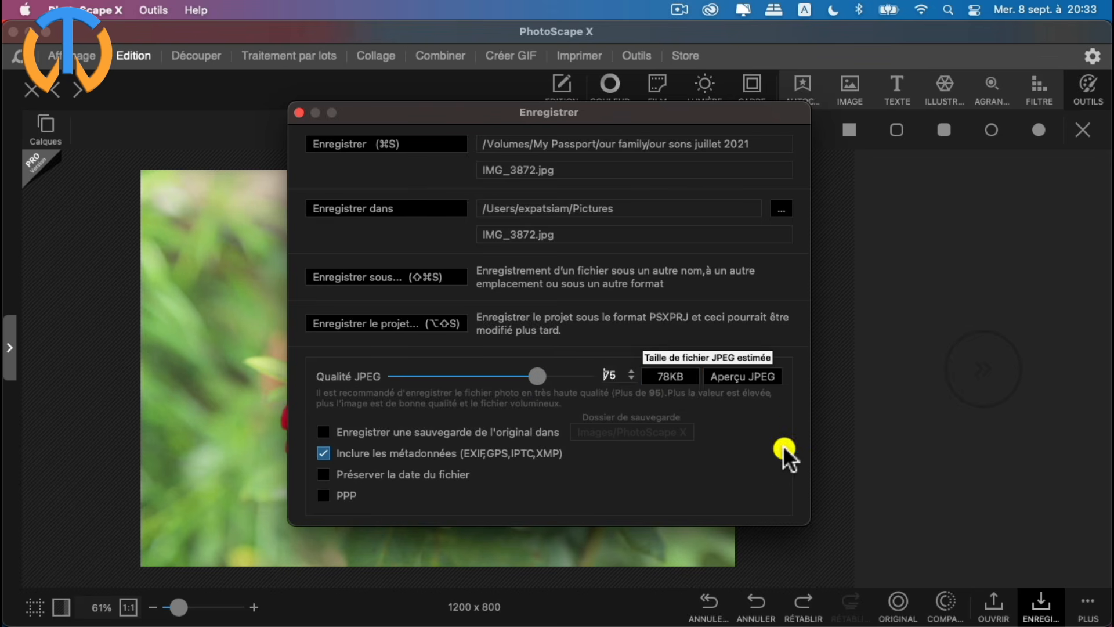
Step: In the JPEG preview, compare qualities of 1 and 60 with the original, and apply a JPEG quality of 70
left_click(734, 380)
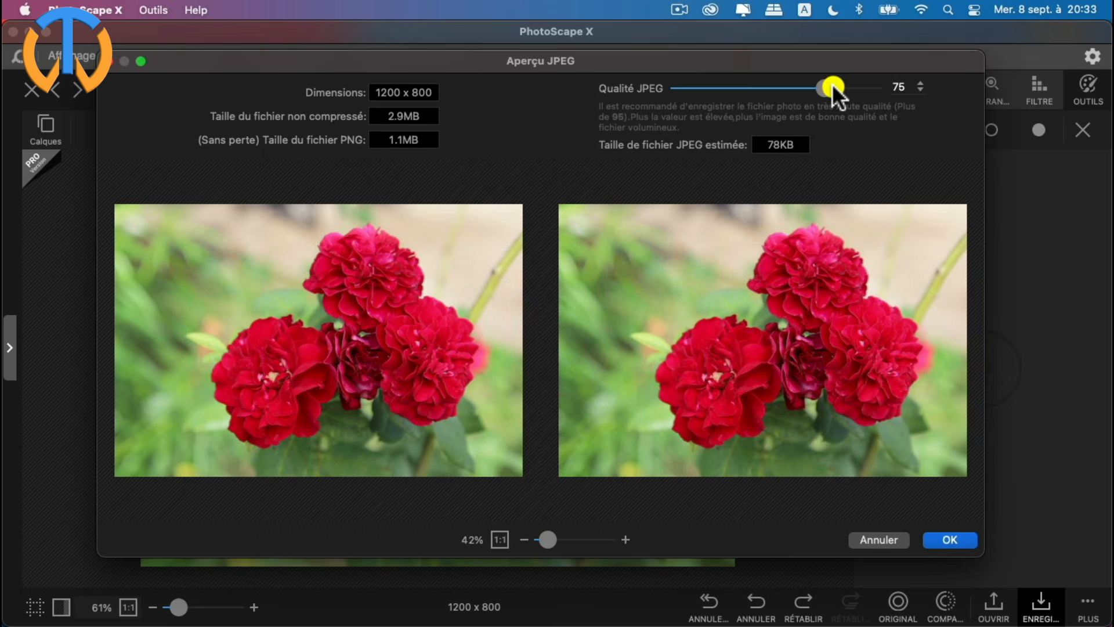
left_click_drag(832, 85, 667, 90)
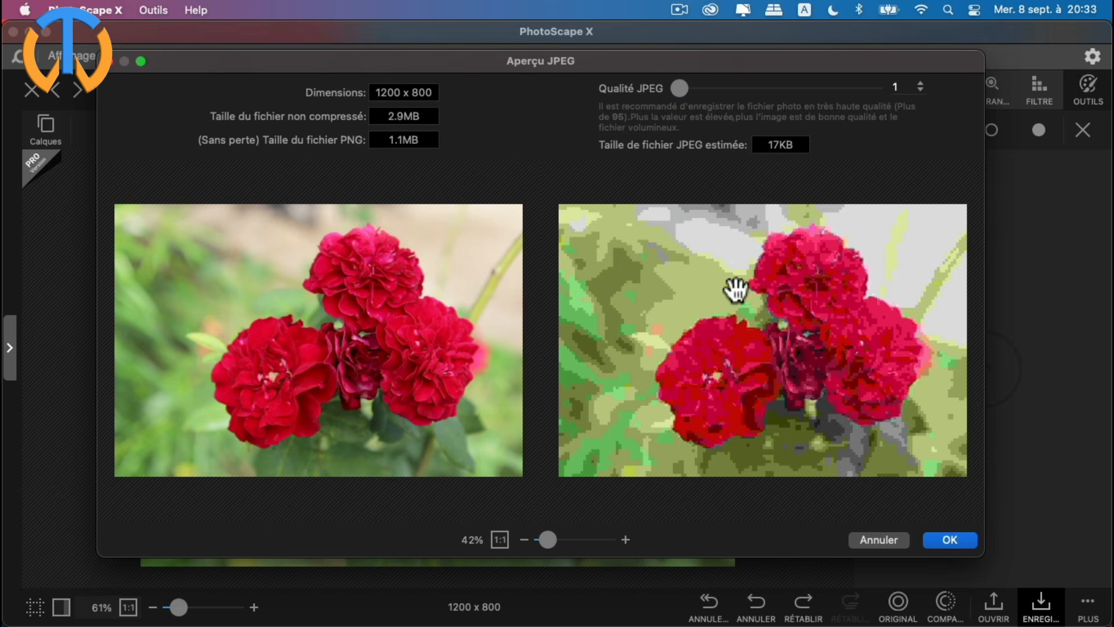
left_click_drag(681, 84, 800, 85)
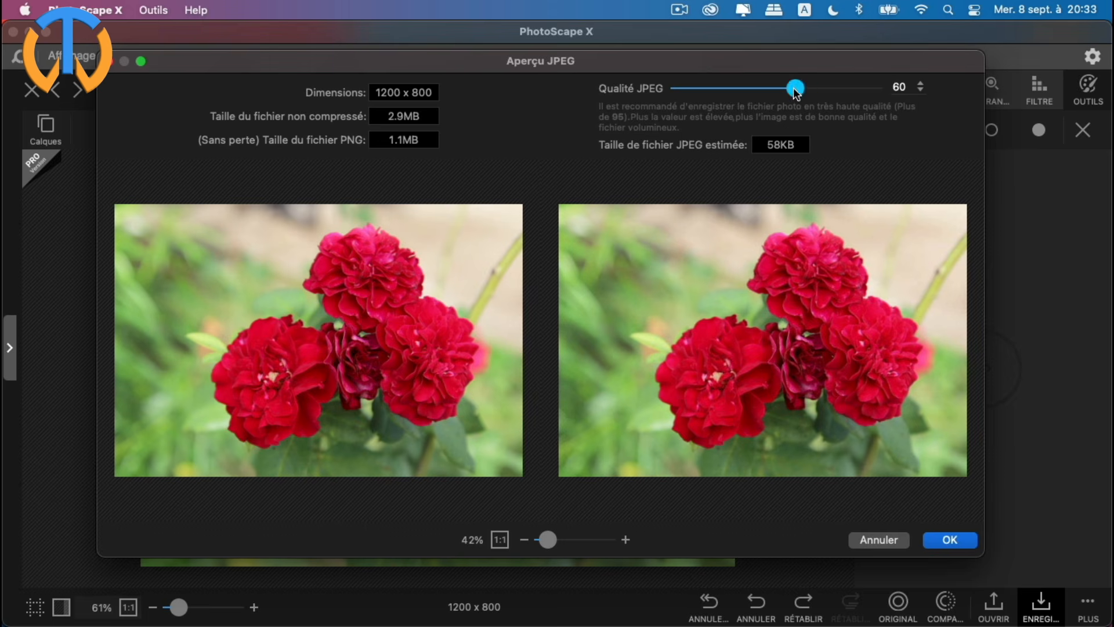
left_click_drag(796, 87, 814, 83)
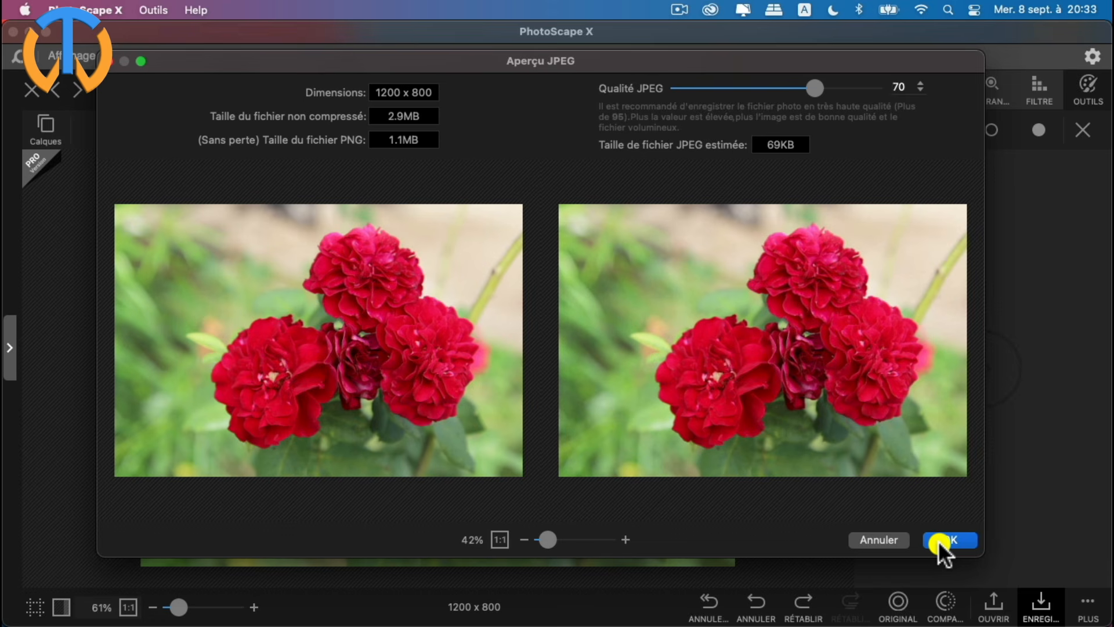
left_click(420, 96)
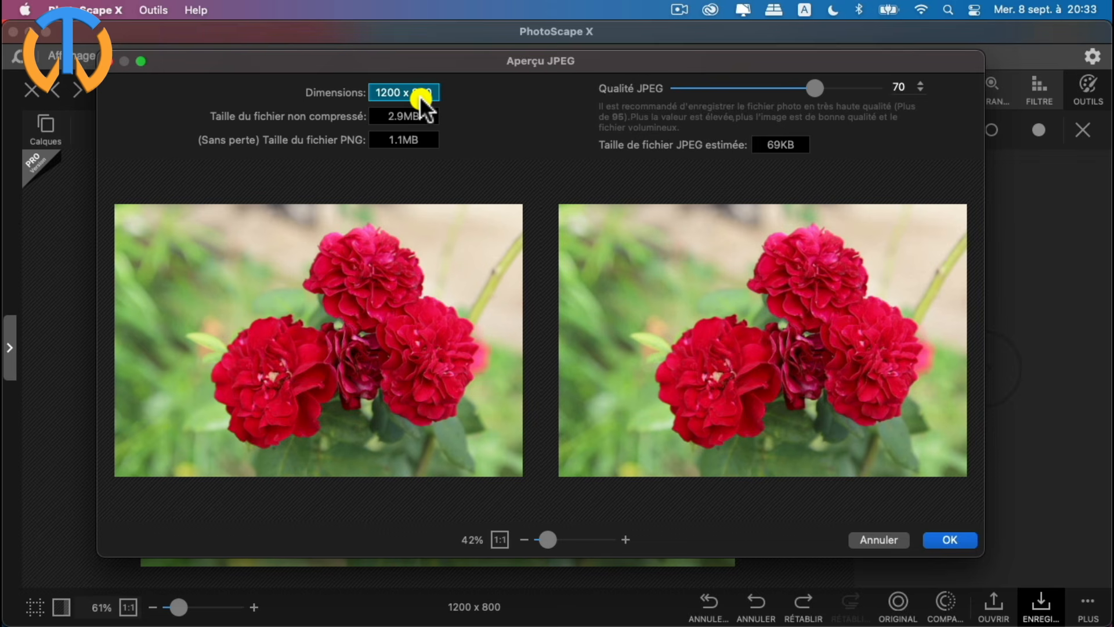
left_click(421, 120)
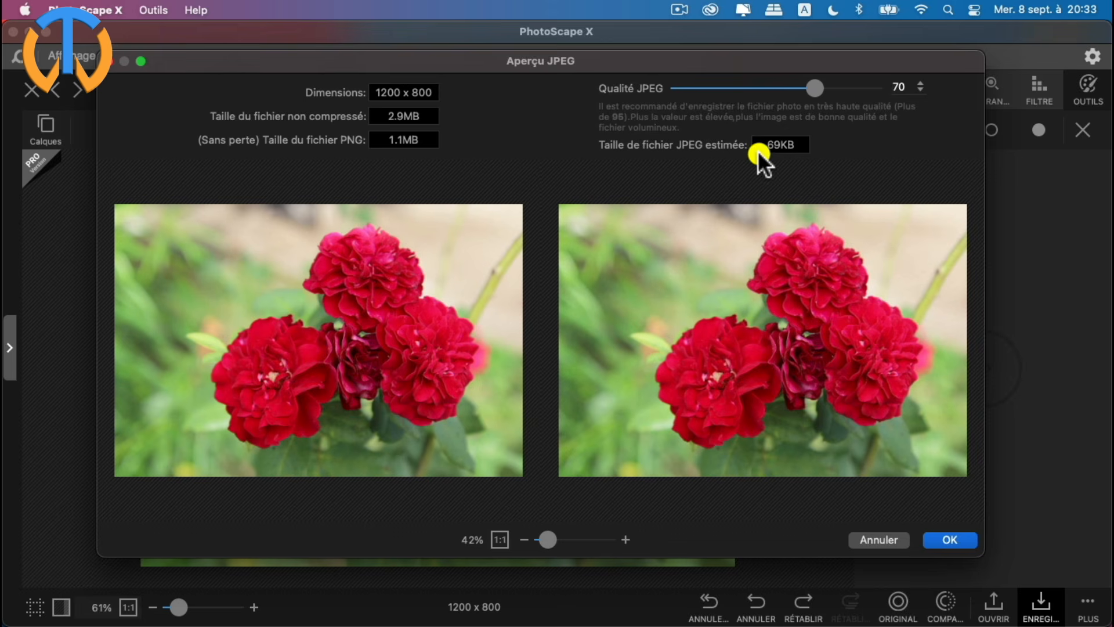
left_click(783, 145)
left_click(947, 541)
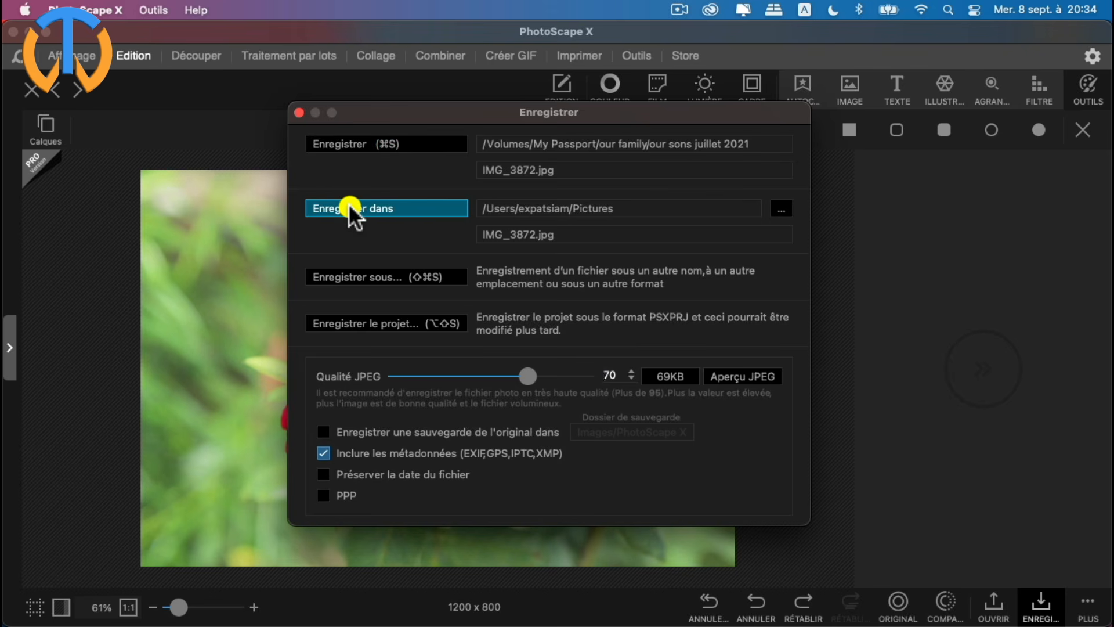
Step: Set the destination folder to Bureau (Desktop) and save IMG_3872.jpg there
left_click(783, 212)
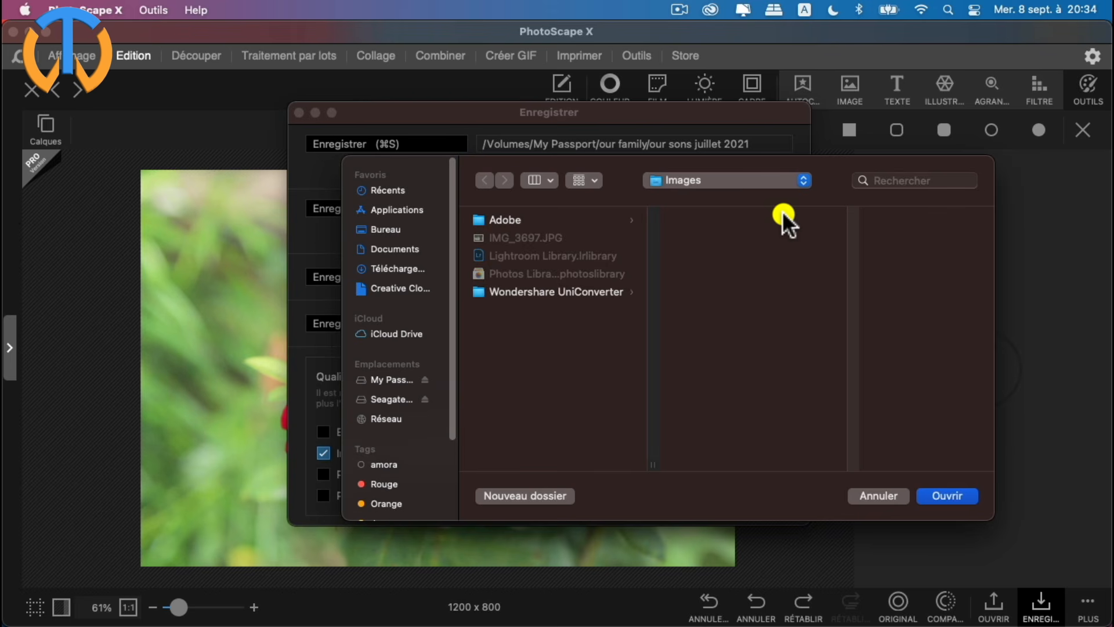
left_click(392, 231)
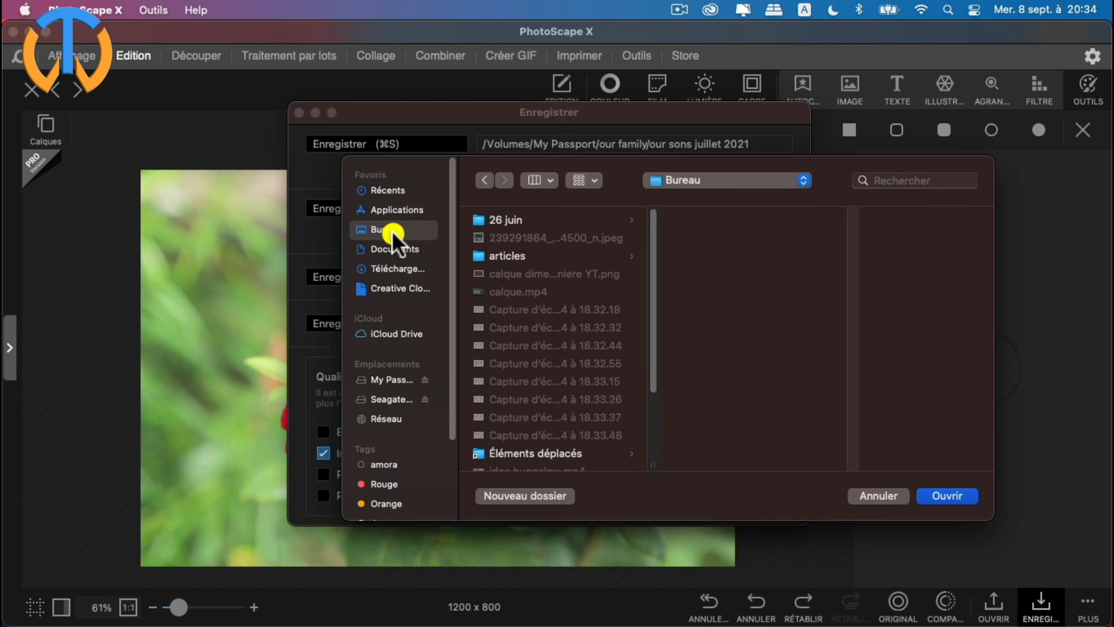
left_click(940, 496)
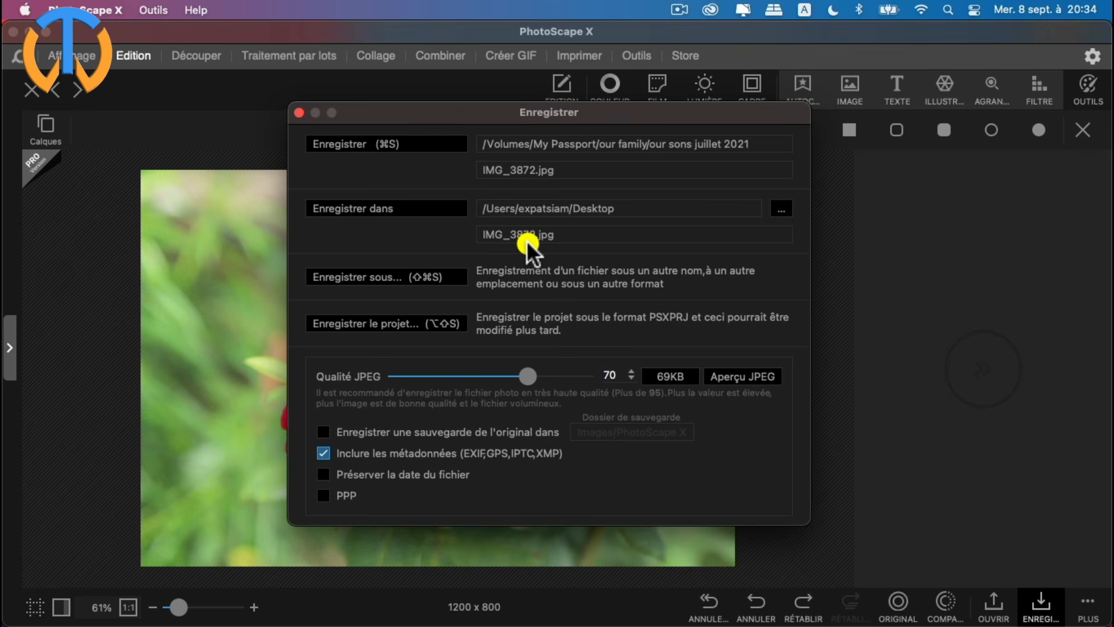
left_click(394, 210)
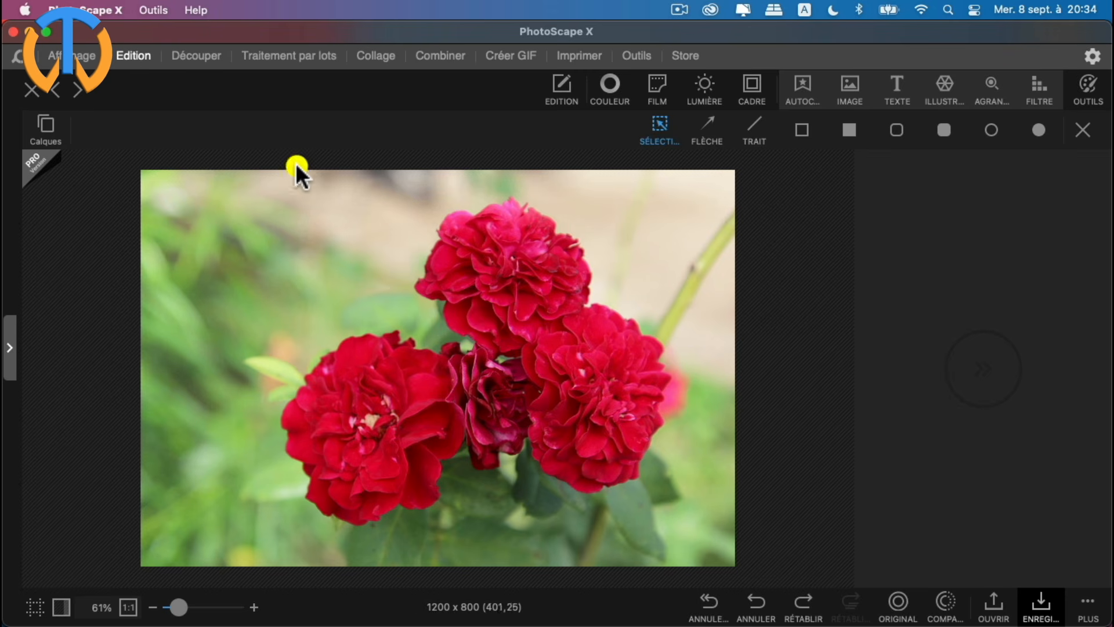
Step: Quit PhotoScape X and open the saved IMG_3872.jpg from the desktop in Aperçu
left_click(99, 10)
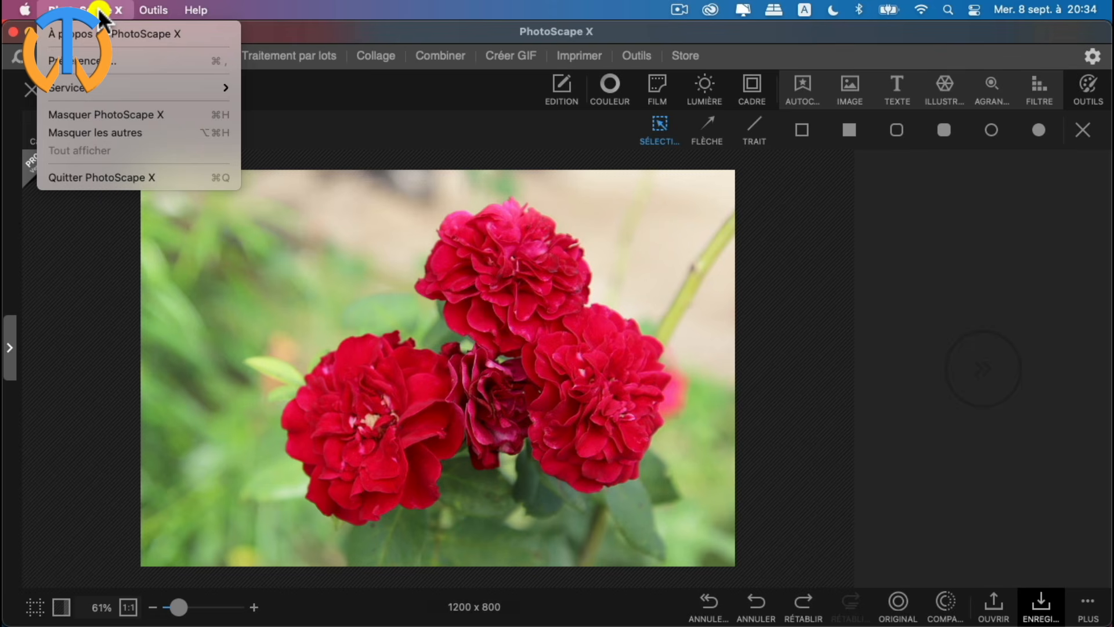
left_click(106, 174)
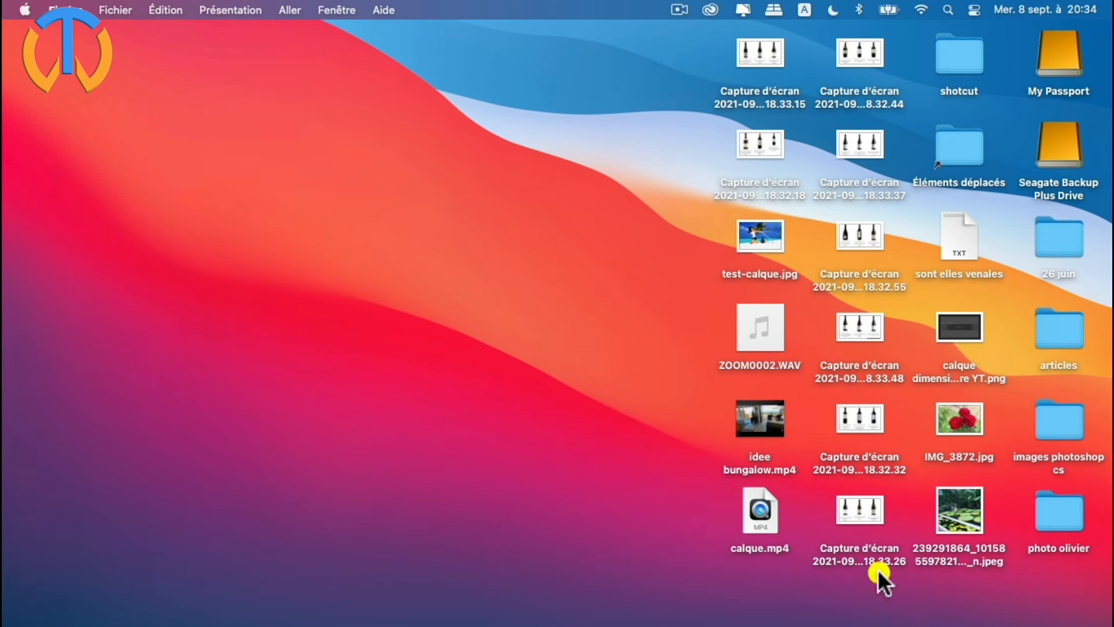
left_click(953, 419)
right_click(953, 419)
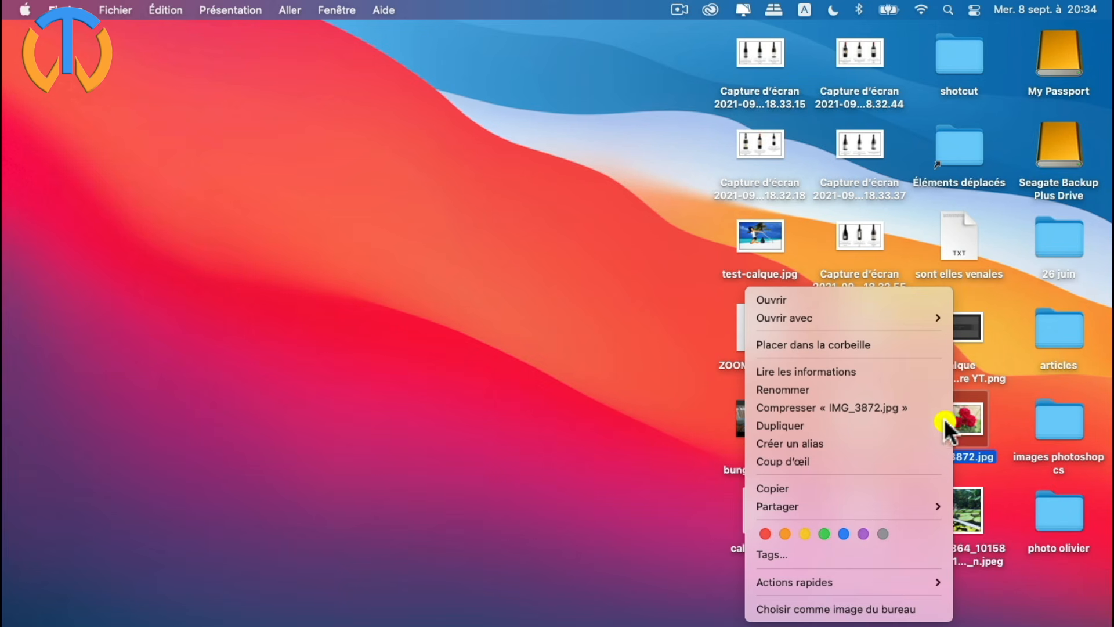
mouse_move(840, 318)
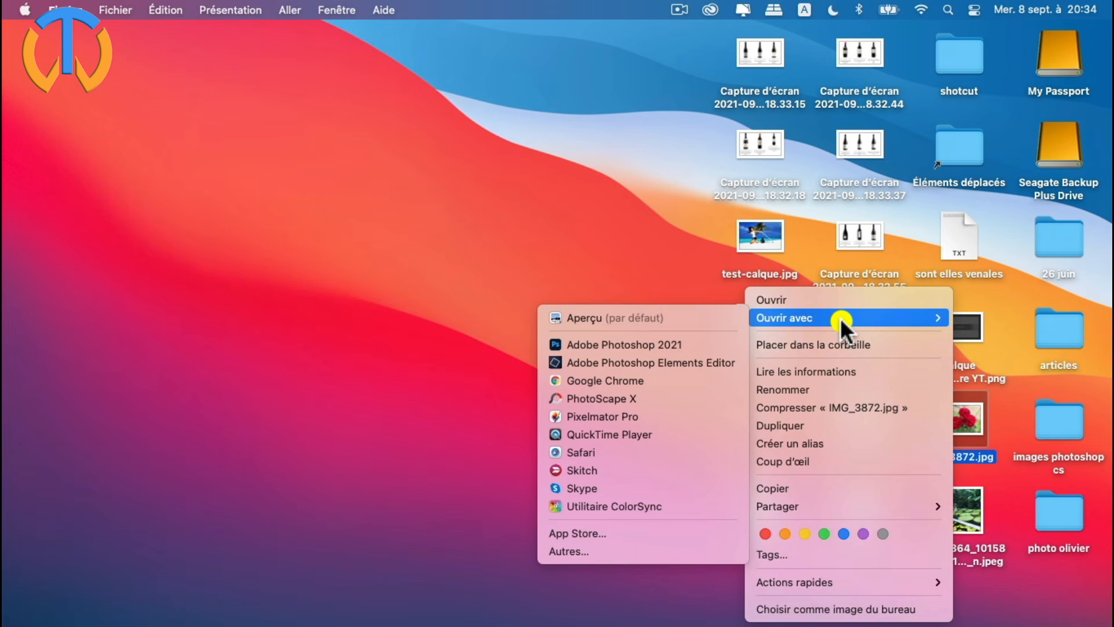
left_click(633, 317)
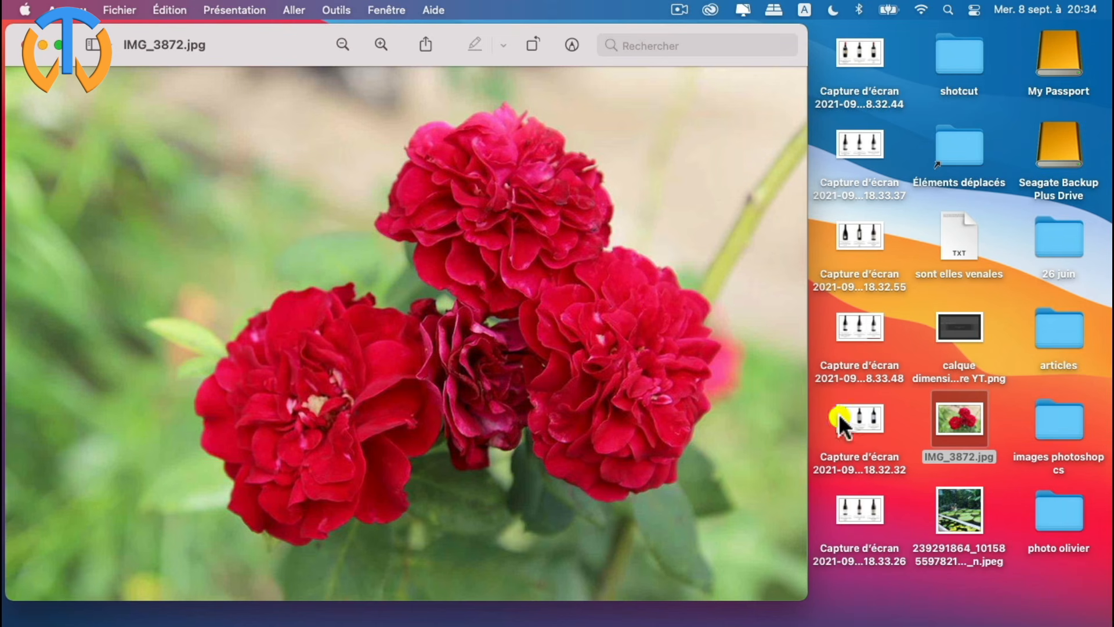
Step: Bring up the file information for IMG_3872.jpg on the desktop to check its size
right_click(959, 429)
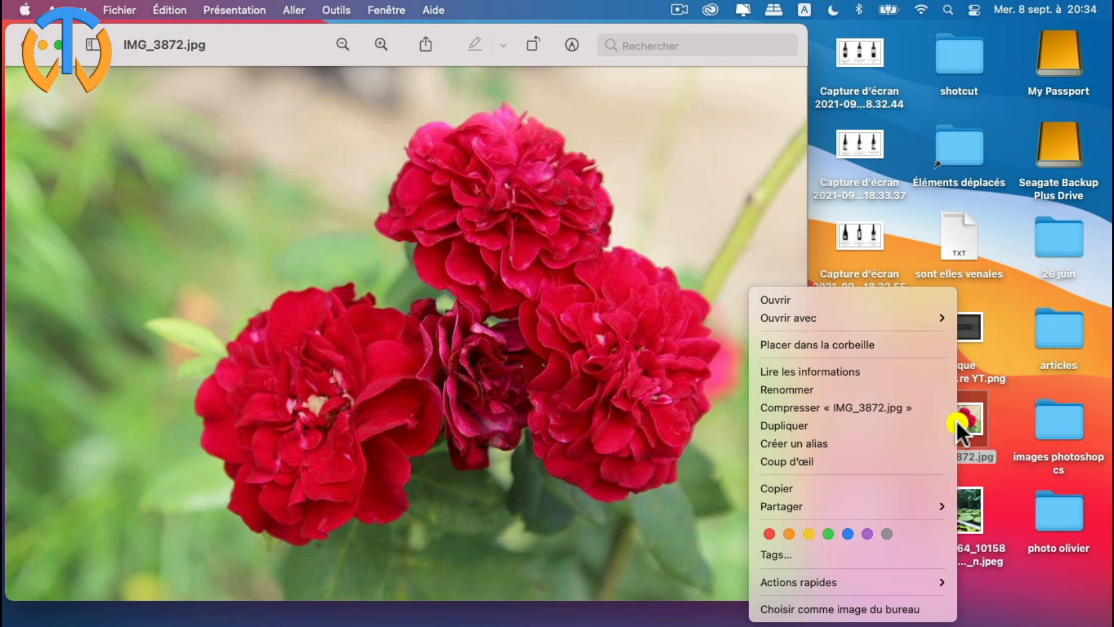
left_click(846, 374)
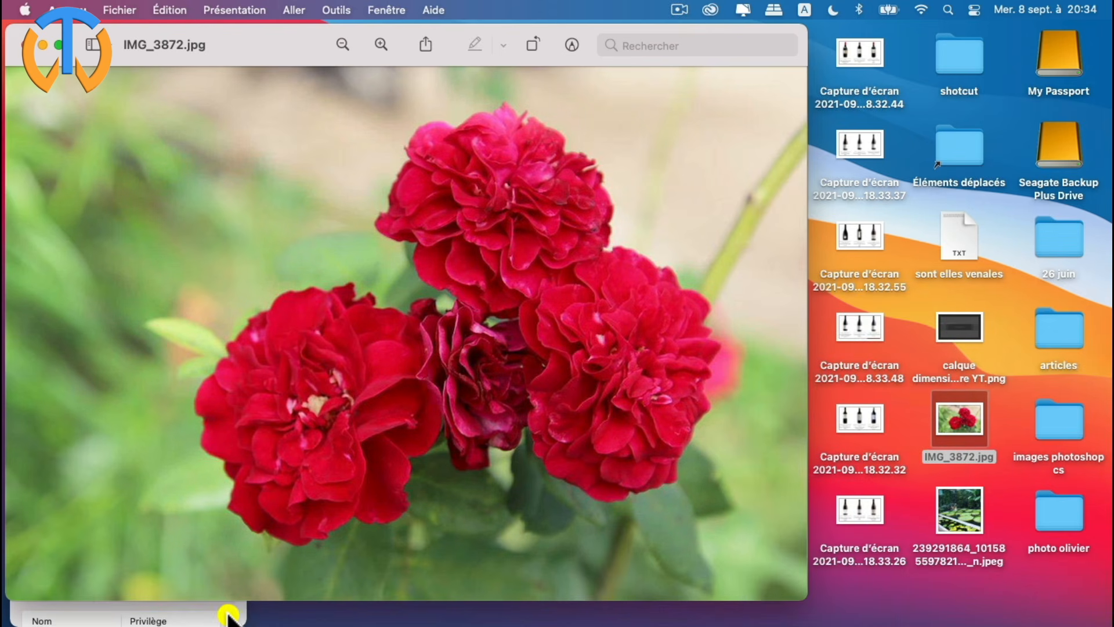
left_click(231, 614)
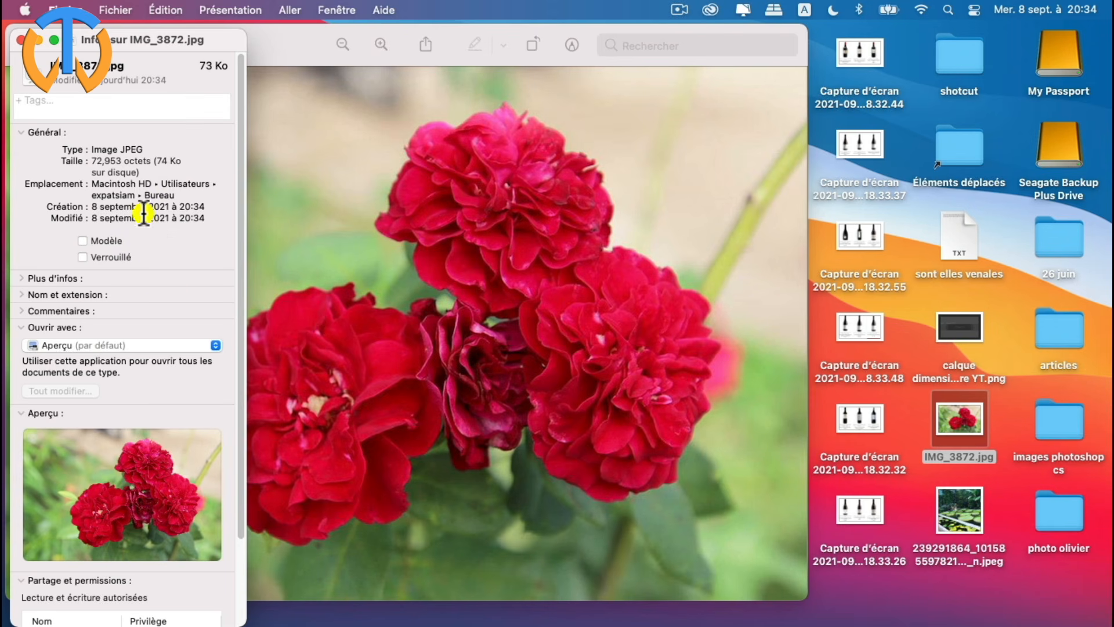